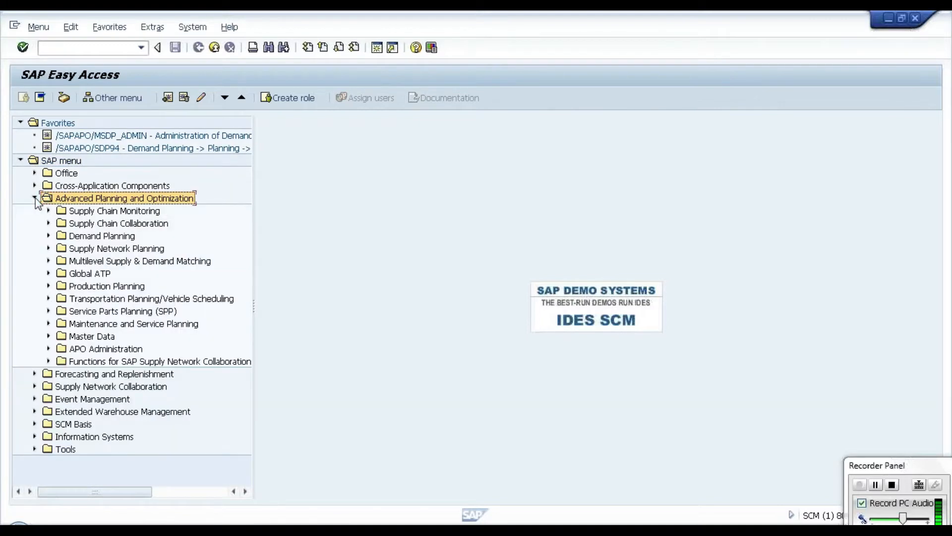
Step: Open Administration of Demand Planning and Supply Network Planning (/SAPAPO/MSDP_ADMIN) from the Demand Planning Environment folder
left_click(89, 238)
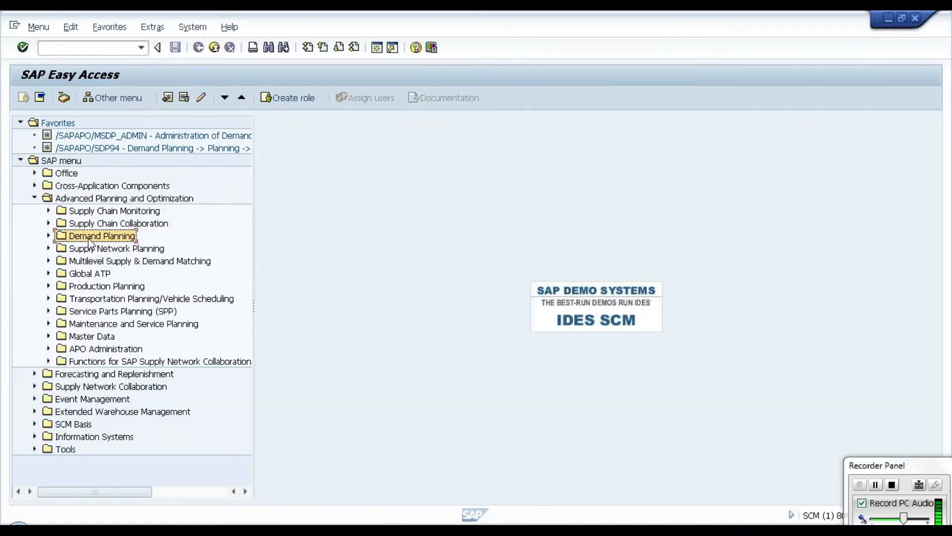
left_click(49, 237)
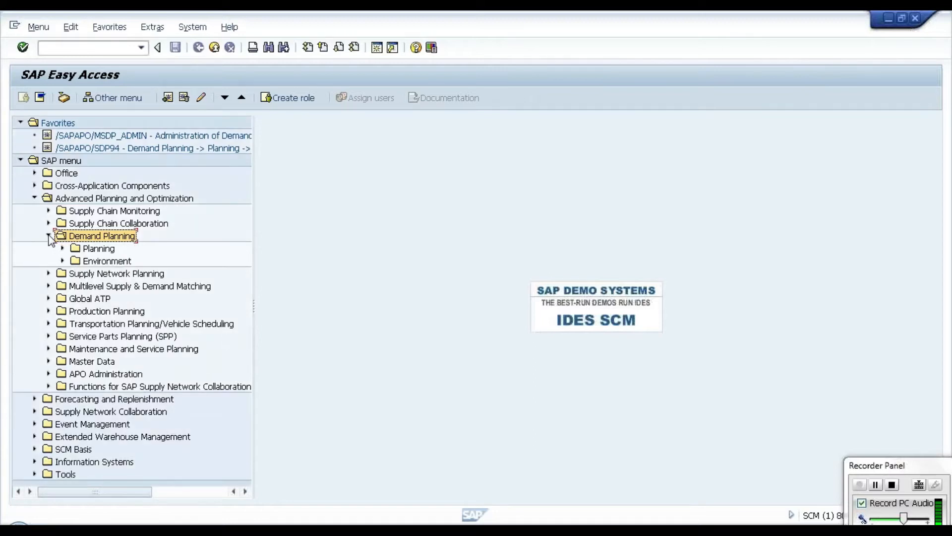
left_click(63, 261)
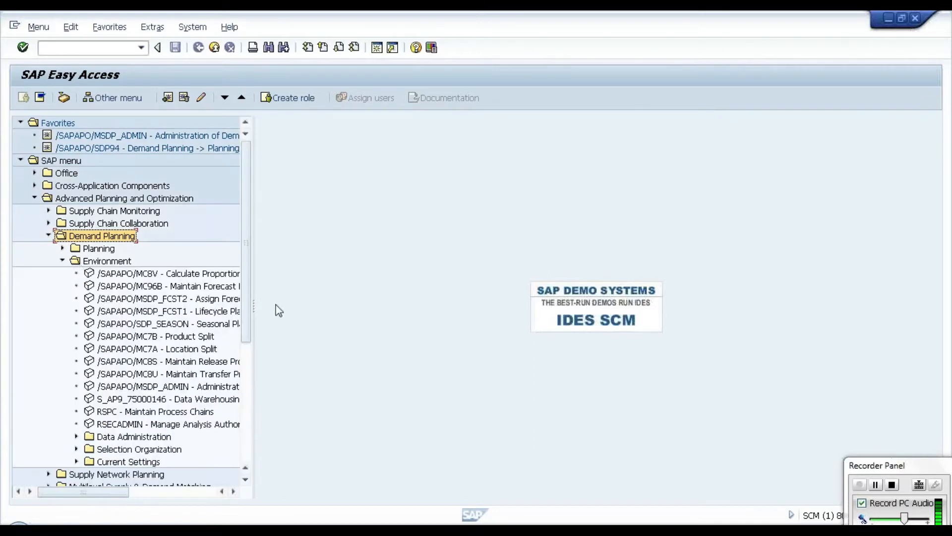
left_click_drag(253, 306, 345, 322)
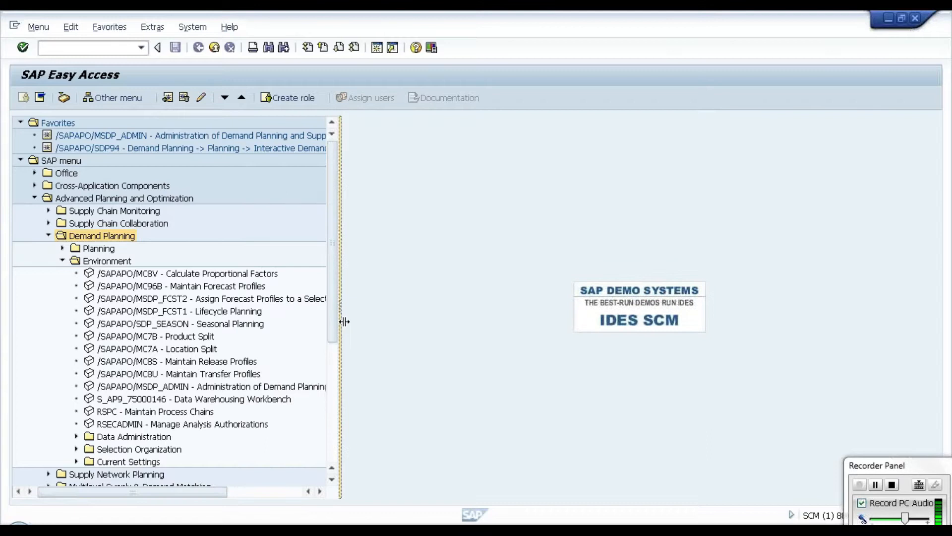
left_click(269, 390)
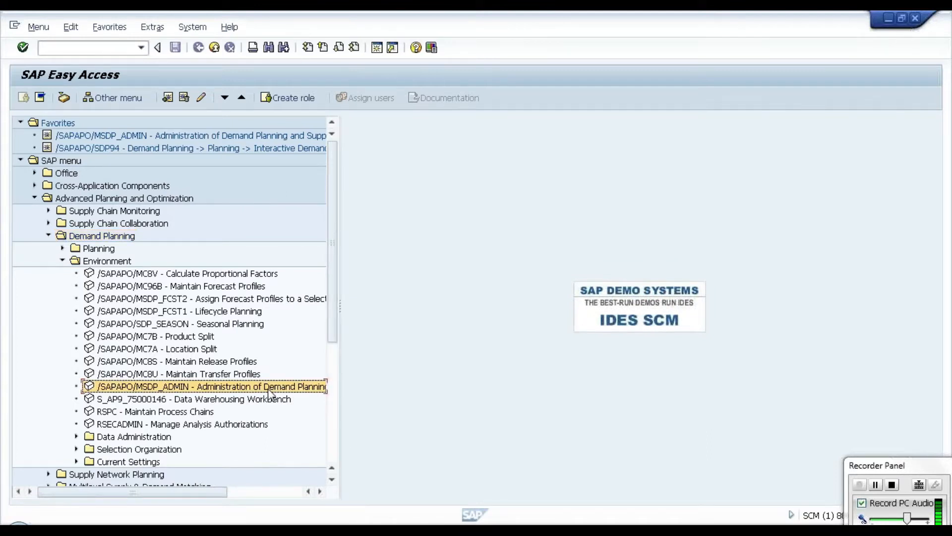
double_click(294, 387)
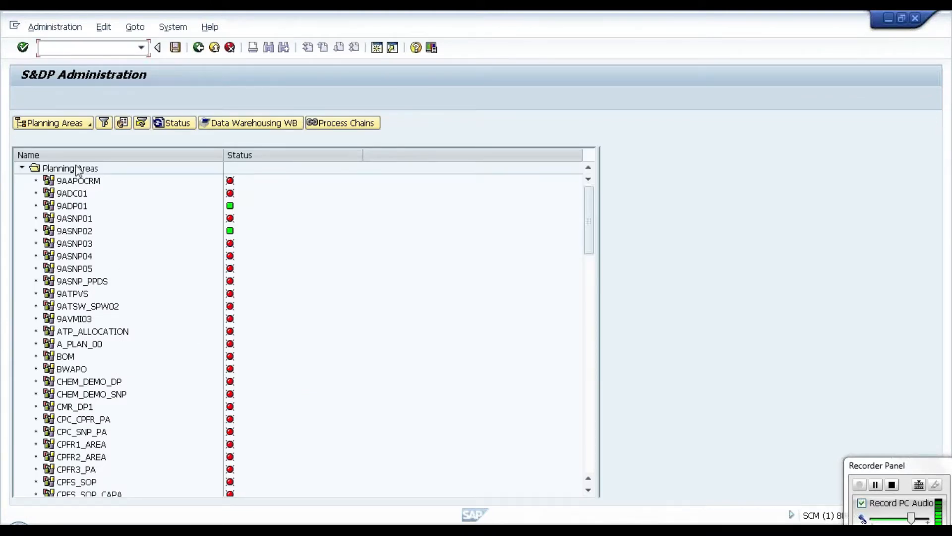
Step: Switch the administration view from planning areas to planning object structures and look through the existing structures
left_click(86, 125)
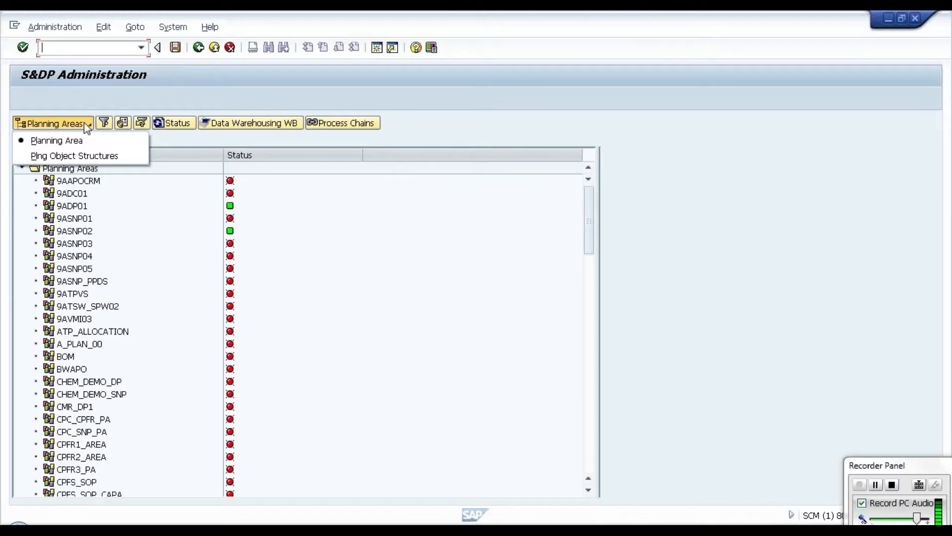
left_click(87, 156)
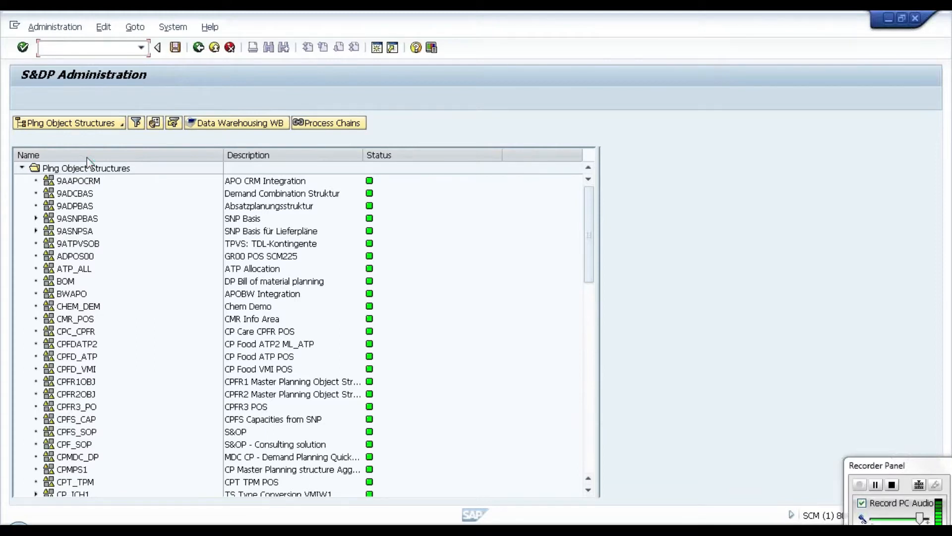
left_click_drag(589, 261, 615, 247)
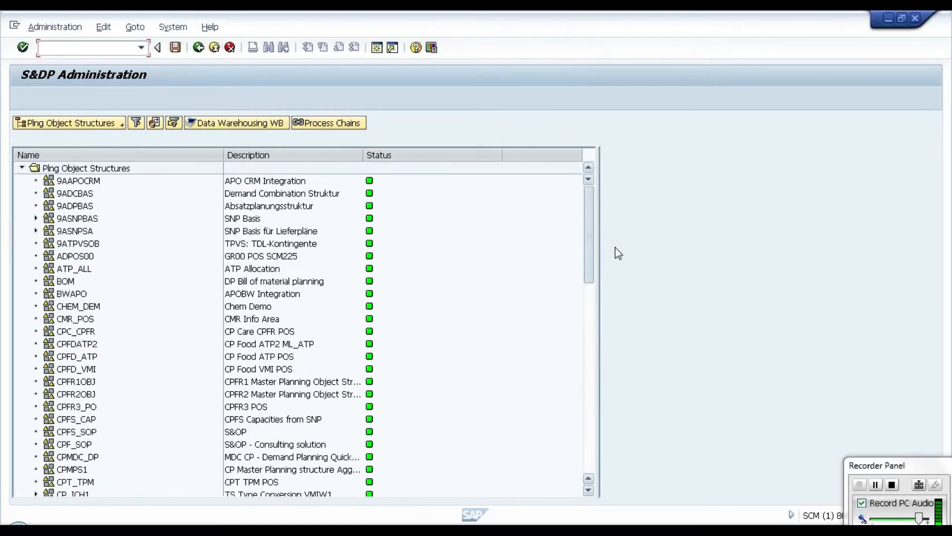
left_click(64, 181)
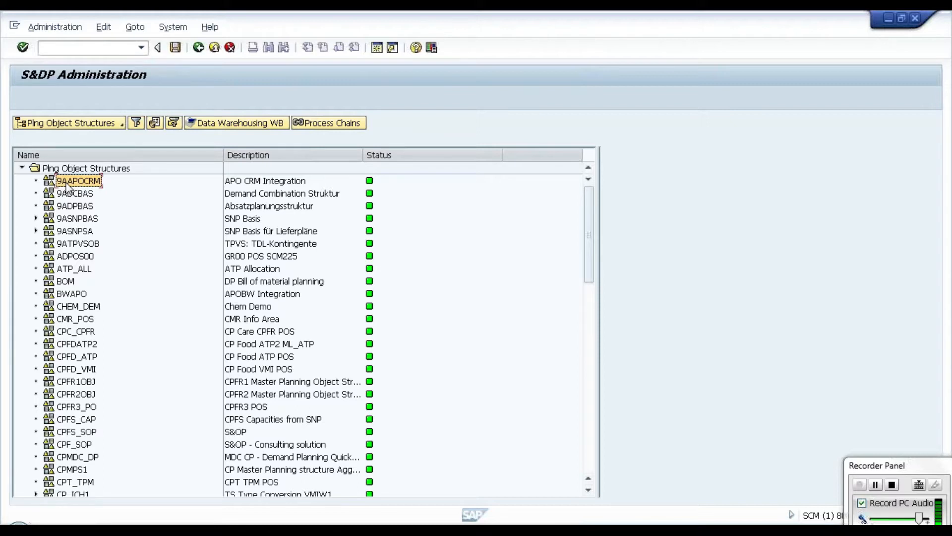
left_click(76, 203)
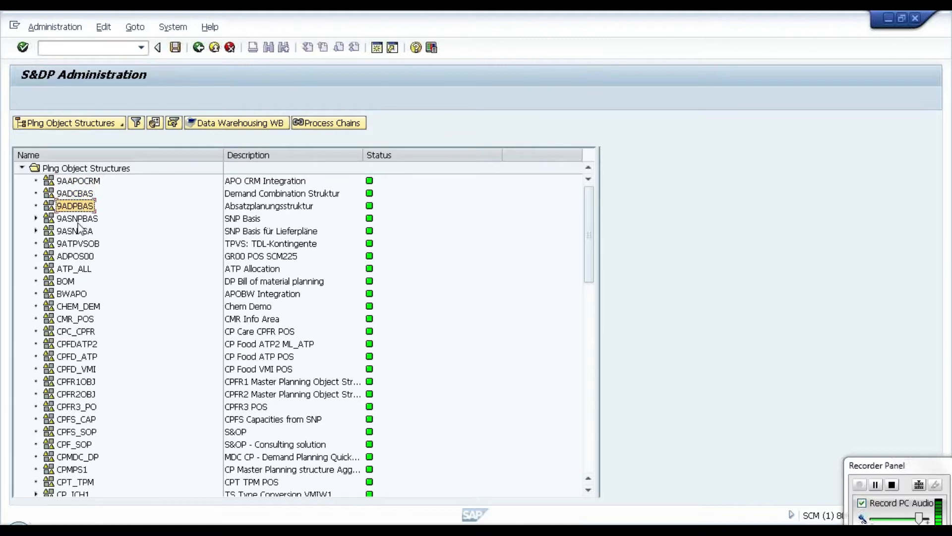
left_click(78, 223)
left_click(77, 233)
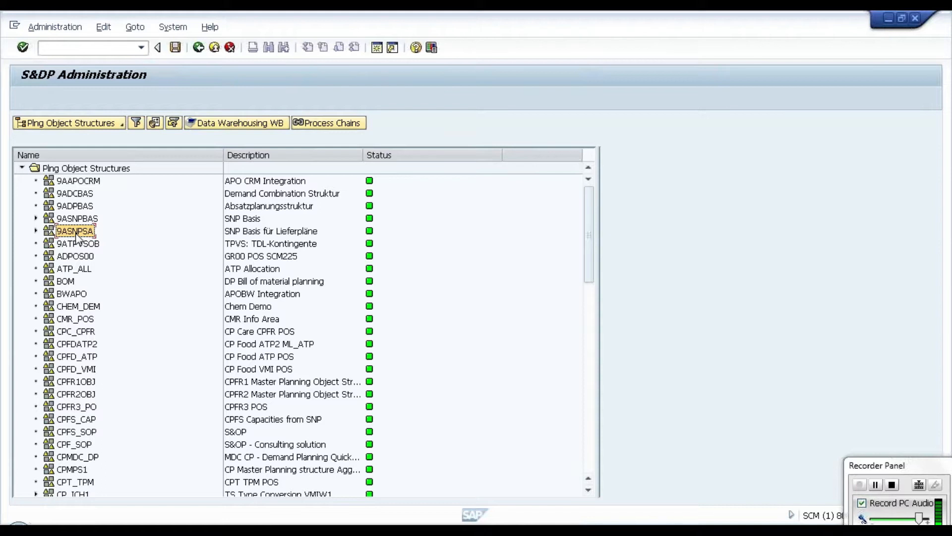
left_click_drag(589, 270, 597, 464)
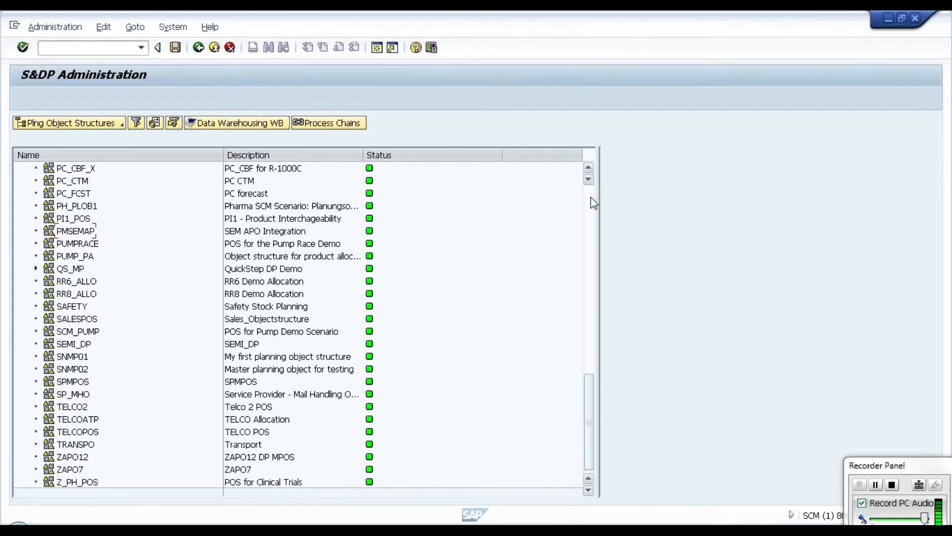
scroll(591, 198, "up", 15)
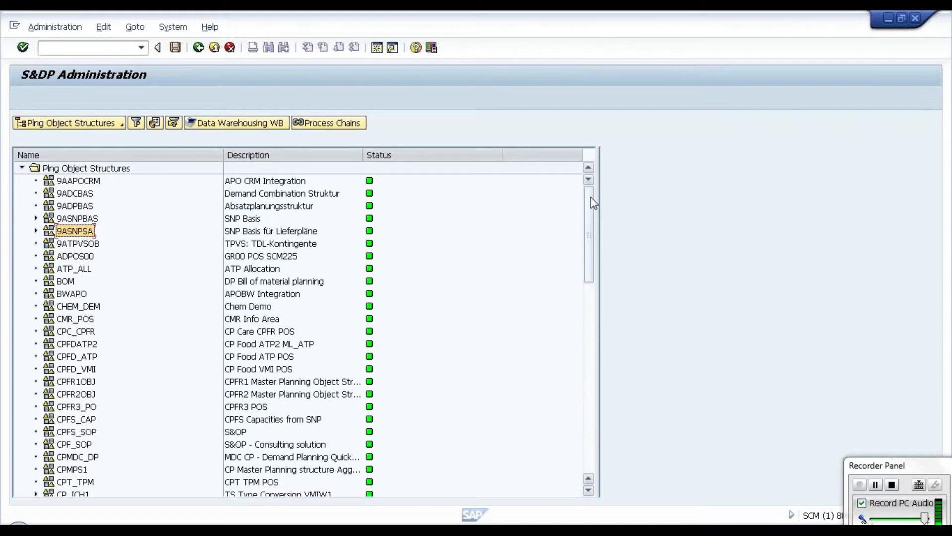
Step: Create a new planning object structure named ZAPO1 and enter ZAPO1 as its descriptive text
left_click(75, 169)
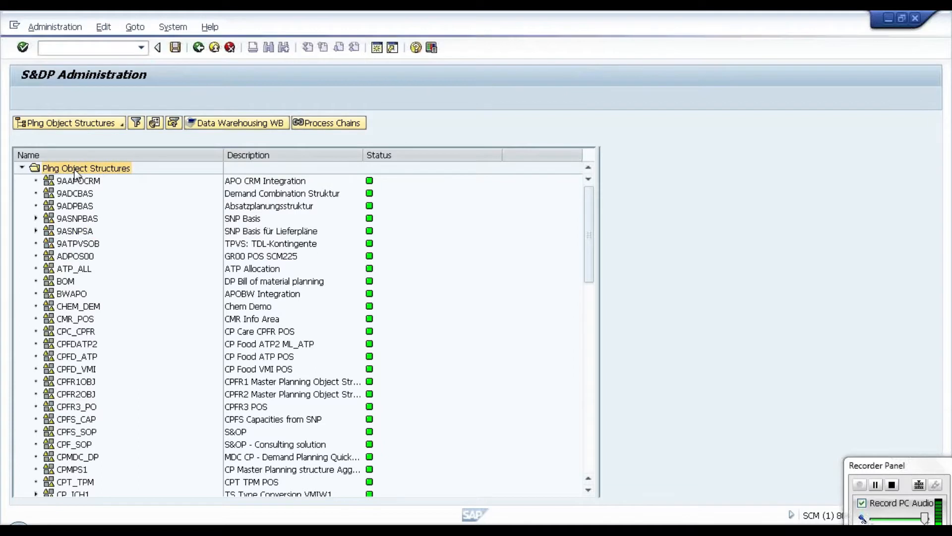
right_click(75, 173)
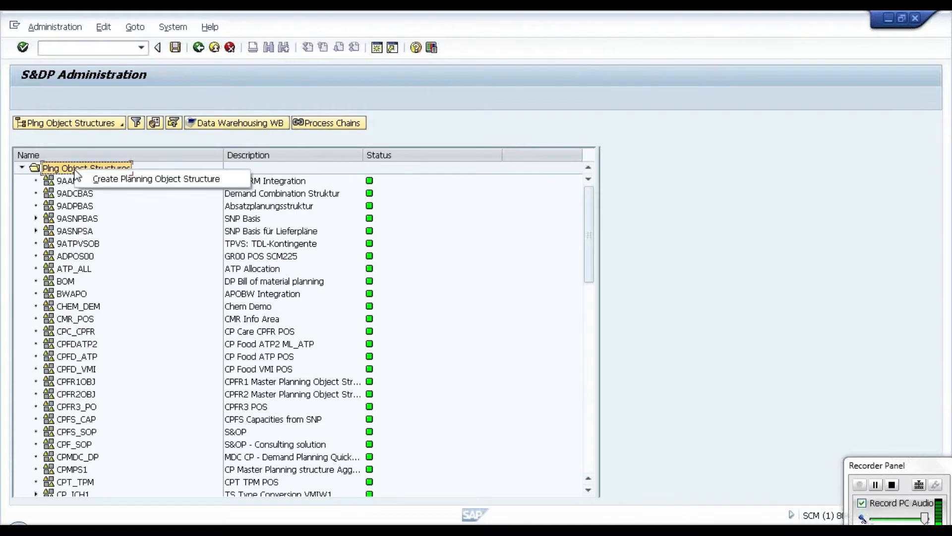
left_click(113, 179)
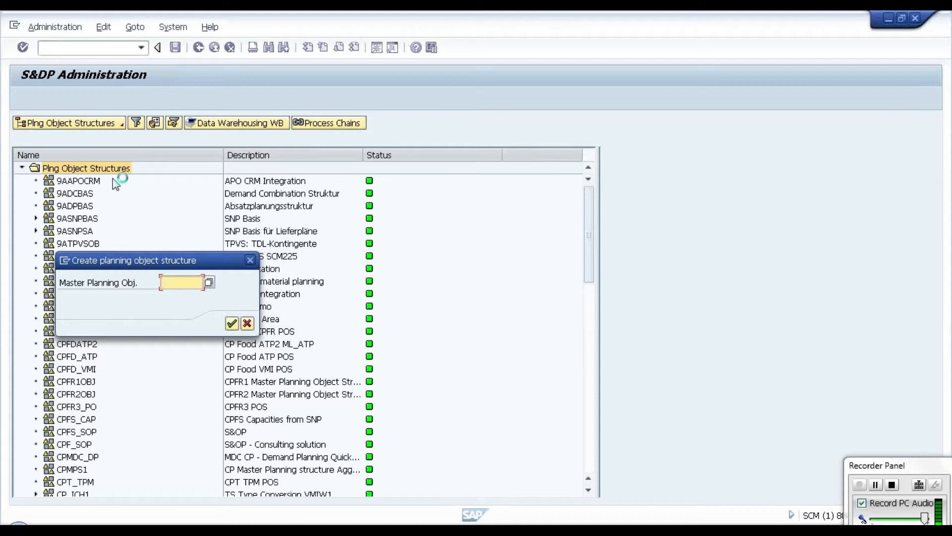
key("Caps_Lock")
type("ZAPO1")
left_click(232, 324)
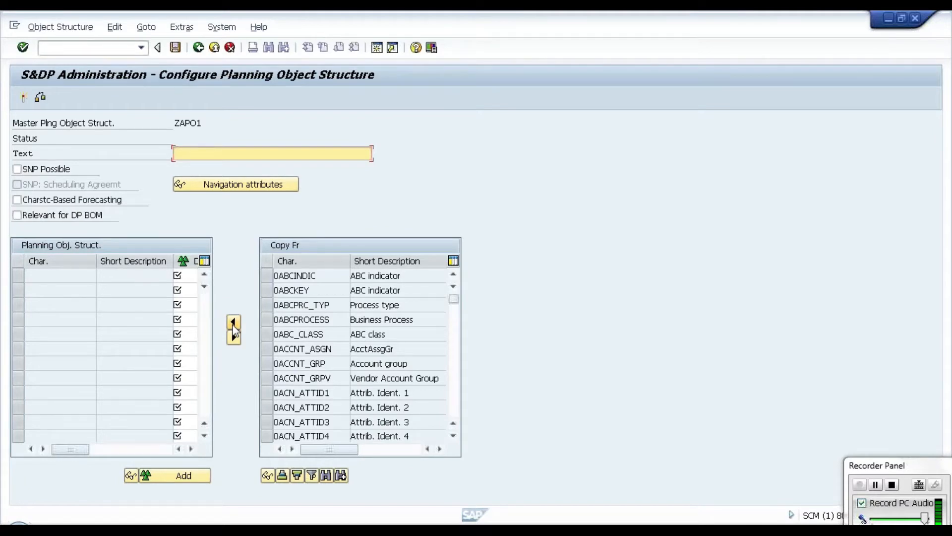
type("ZAPO1")
left_click_drag(276, 275, 288, 276)
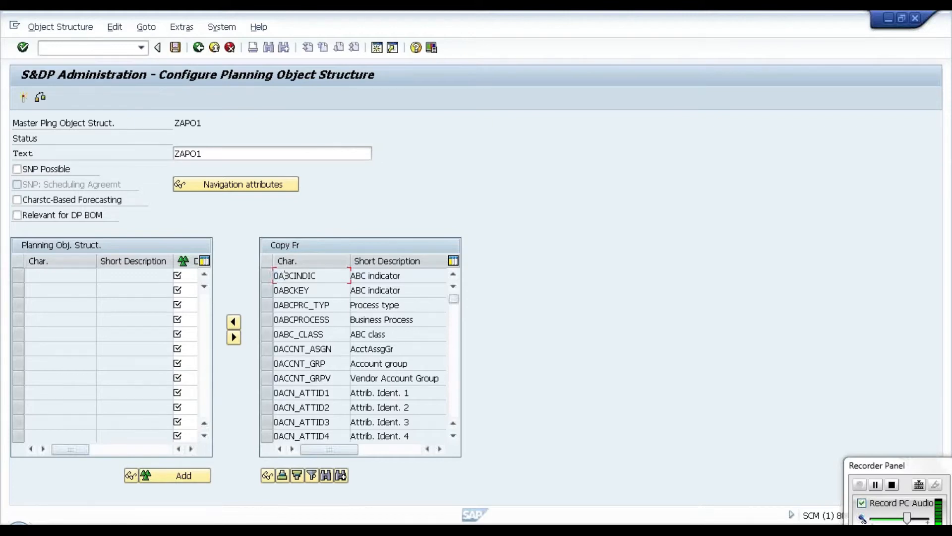
mouse_move(217, 530)
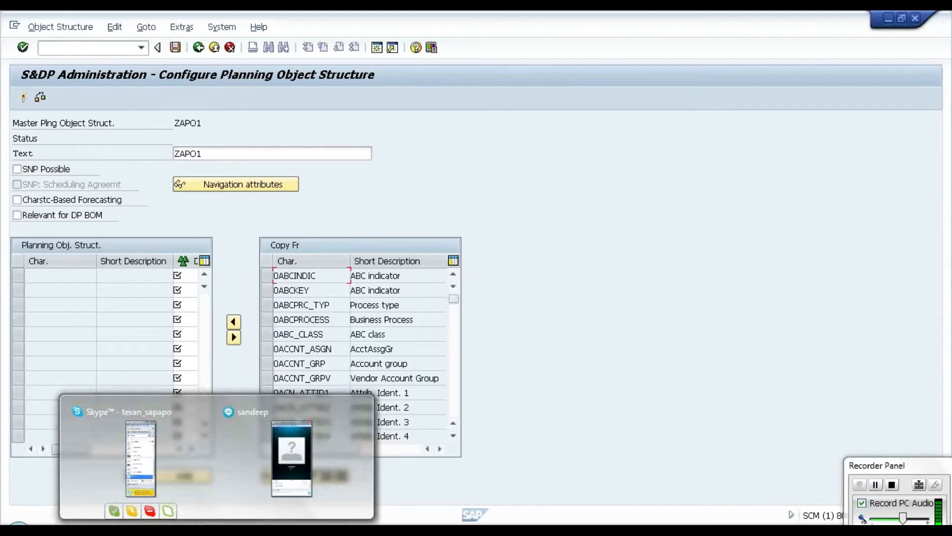
left_click(346, 474)
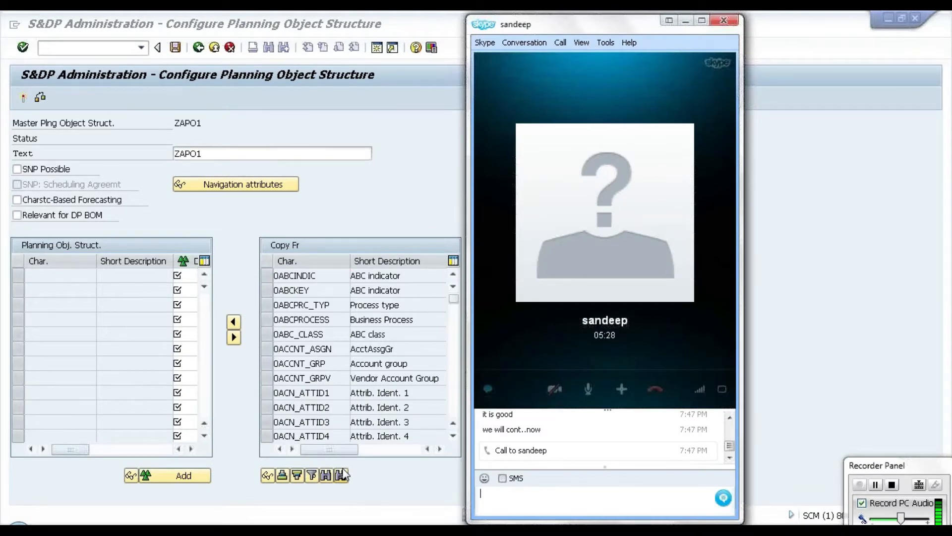
left_click(690, 18)
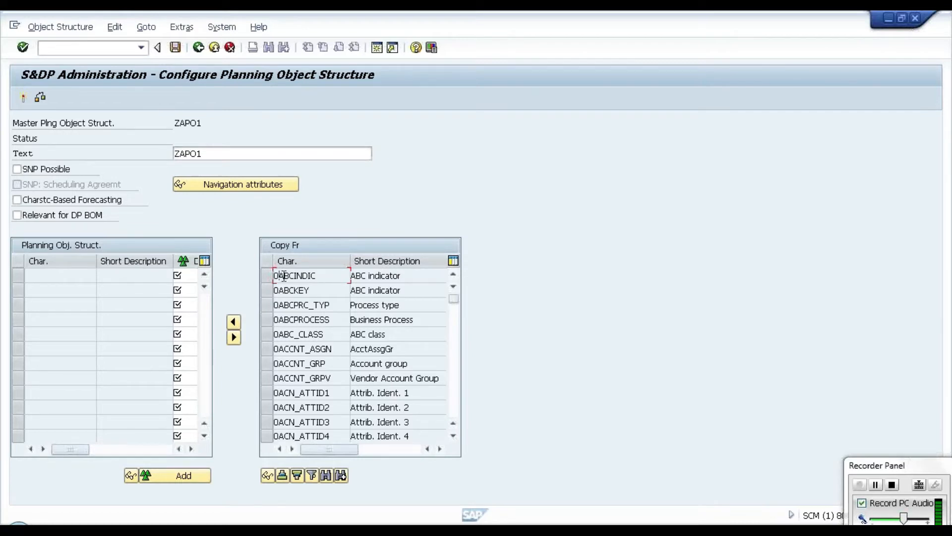
Step: Look through the list of characteristics available for copying into the planning object structure
left_click_drag(454, 298, 457, 386)
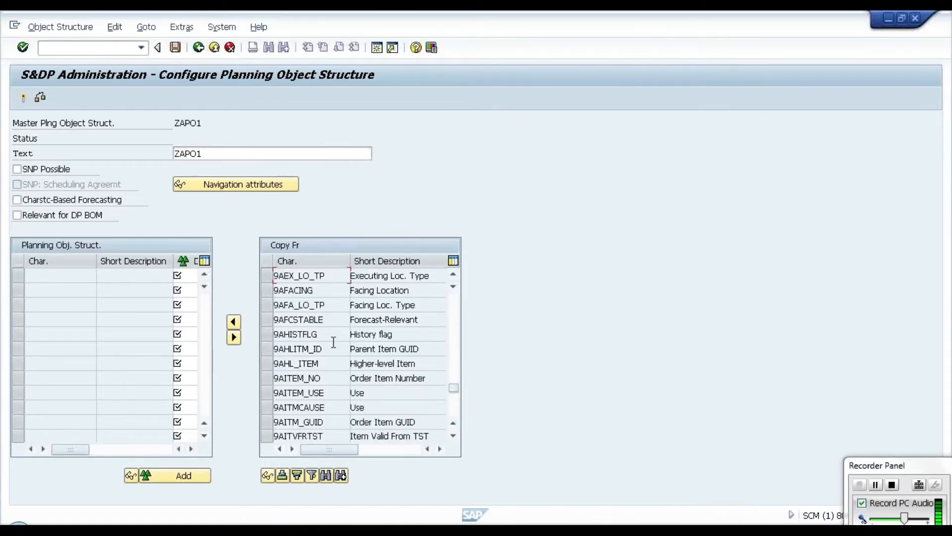
left_click(276, 293)
left_click_drag(275, 291, 313, 296)
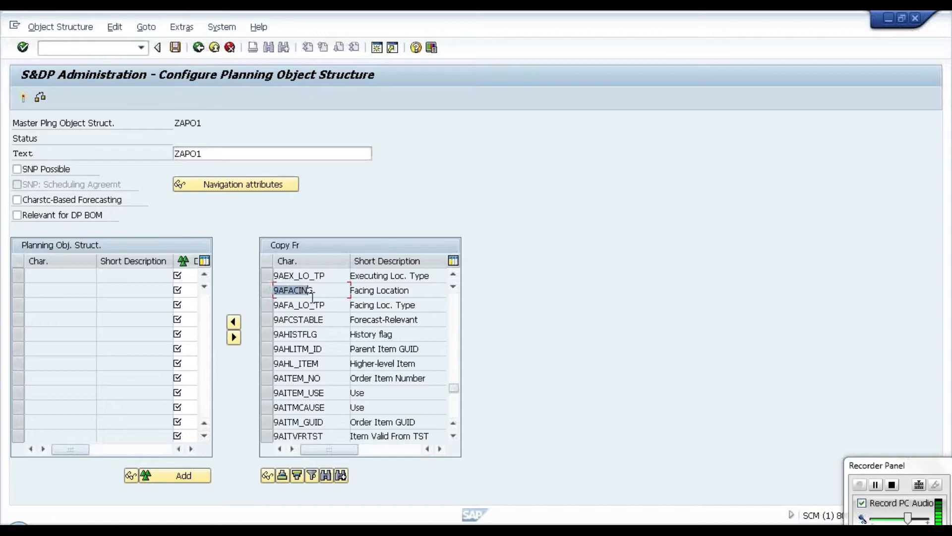
left_click(335, 298)
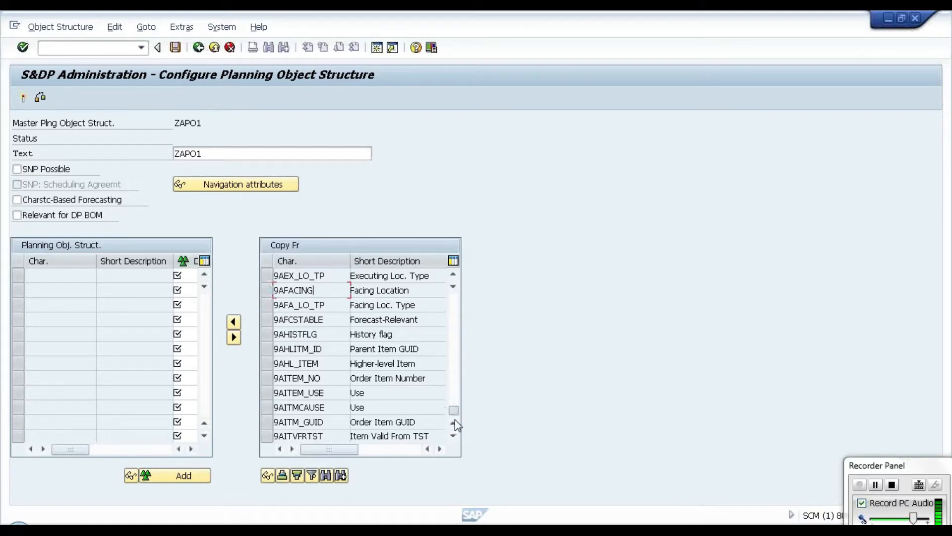
left_click_drag(455, 388, 454, 421)
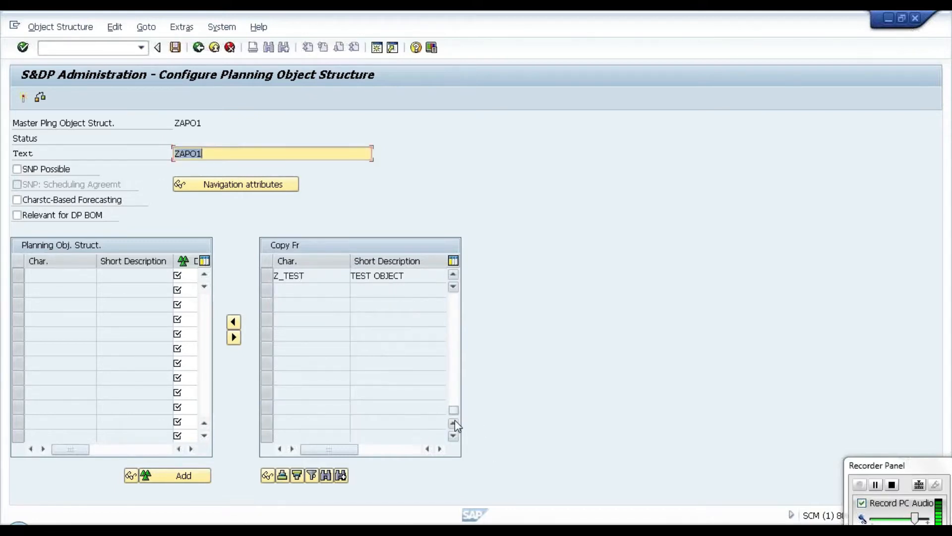
left_click(454, 412)
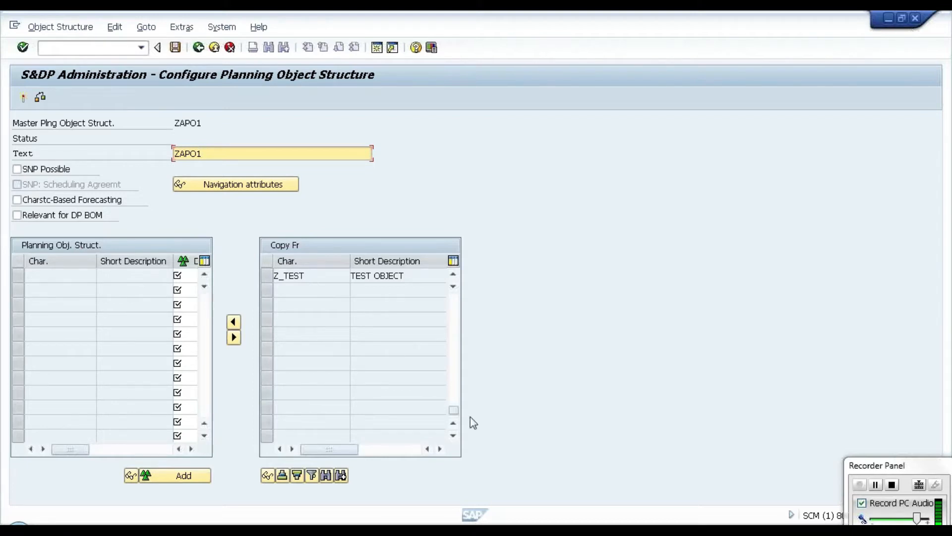
left_click_drag(455, 410, 457, 302)
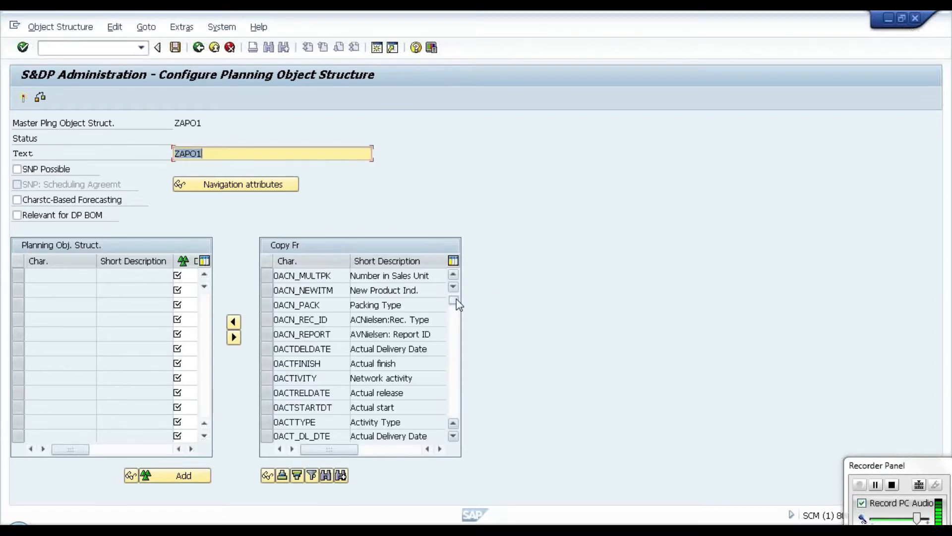
left_click(393, 276)
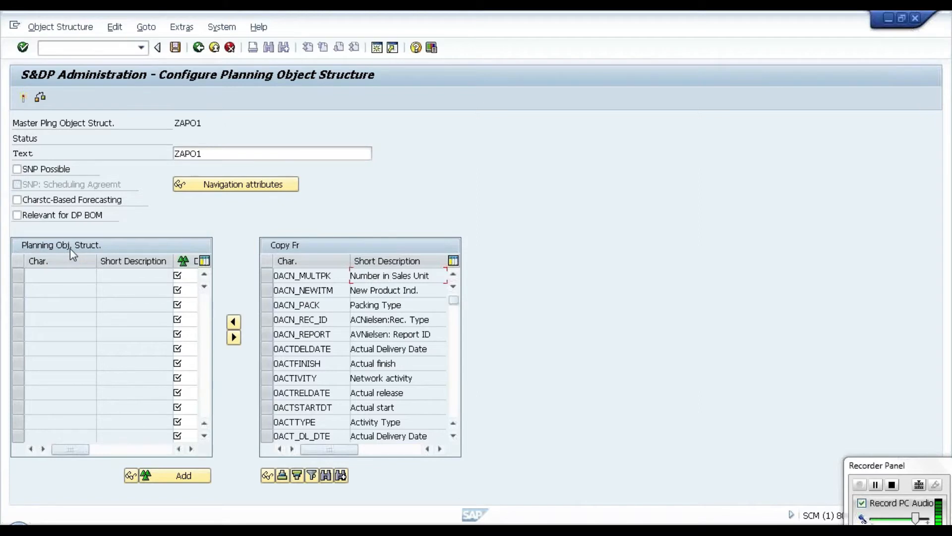
Step: Find the characteristic described as APO PRODUCT and add it, 9AMATNR, to the planning object structure
left_click(326, 477)
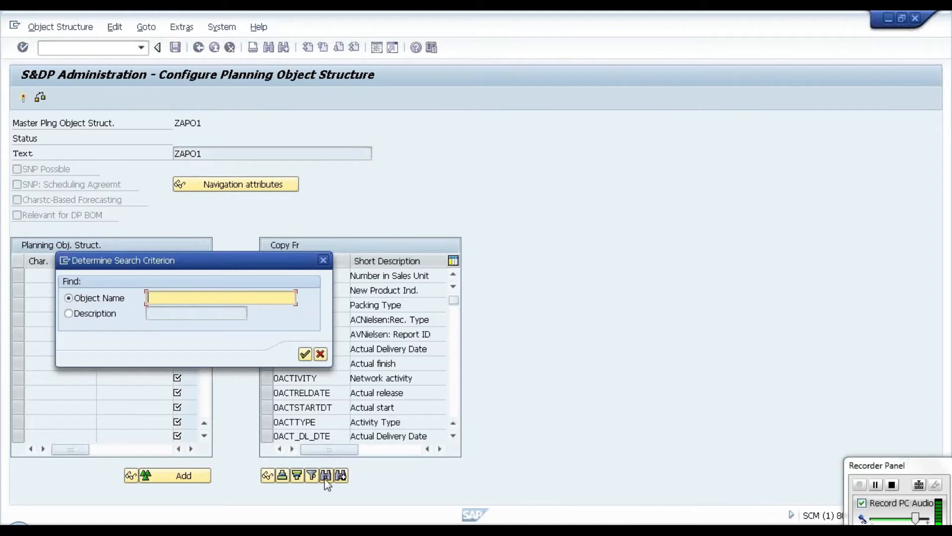
left_click(88, 320)
type("APO")
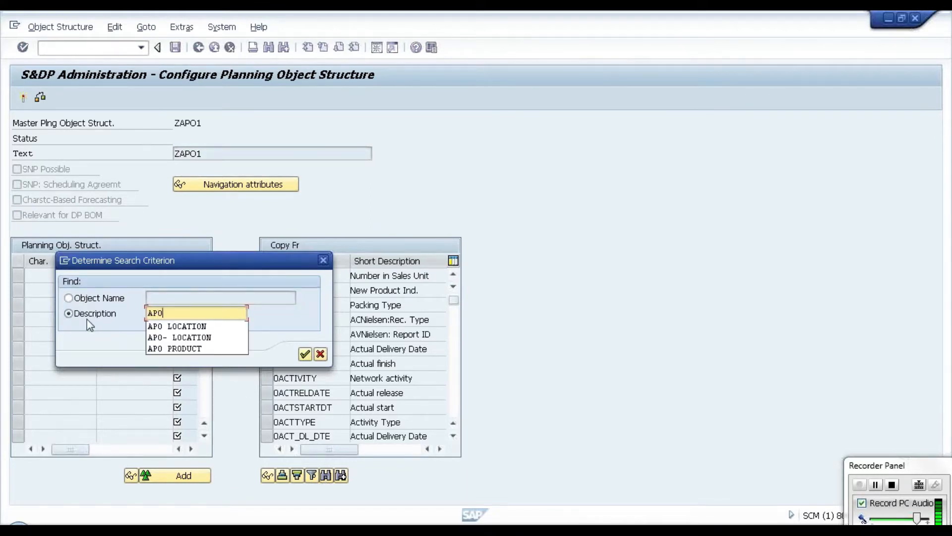
left_click(200, 346)
key("Return")
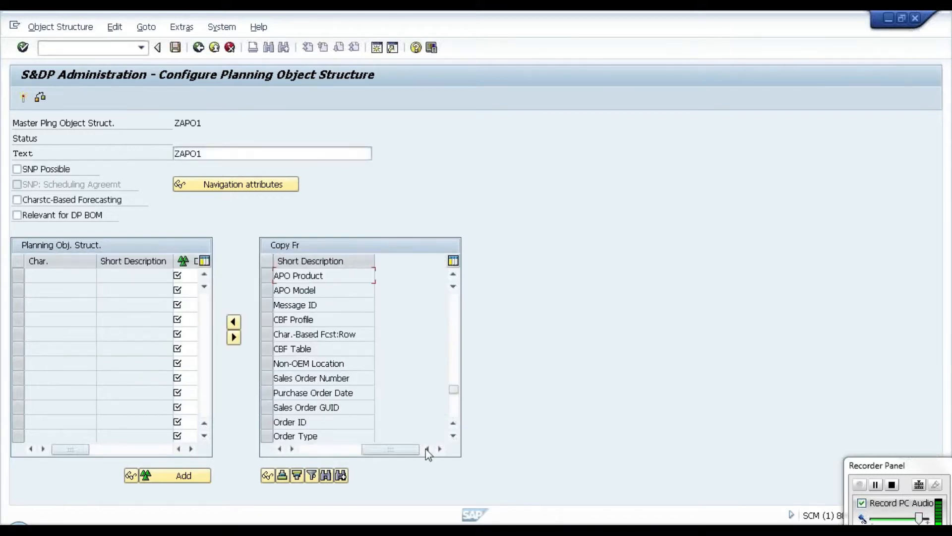
left_click(320, 449)
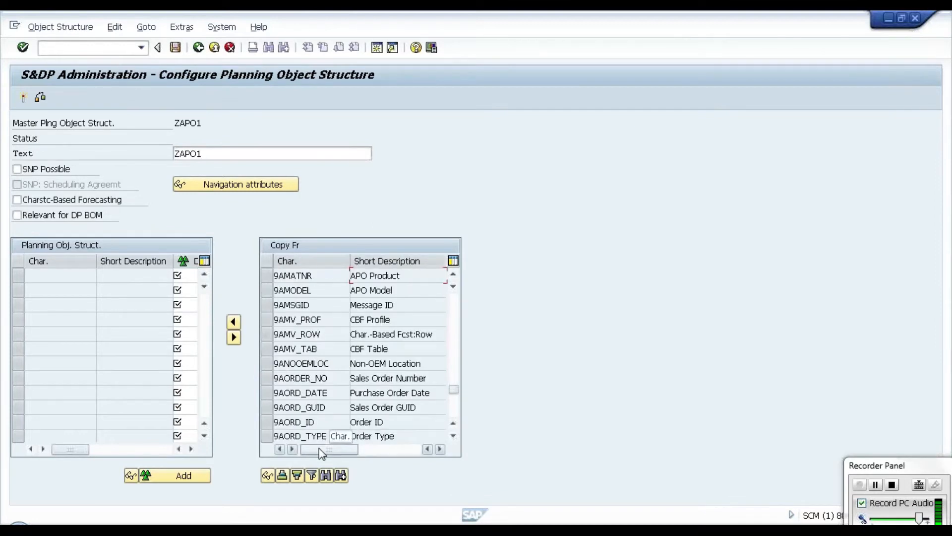
left_click(269, 276)
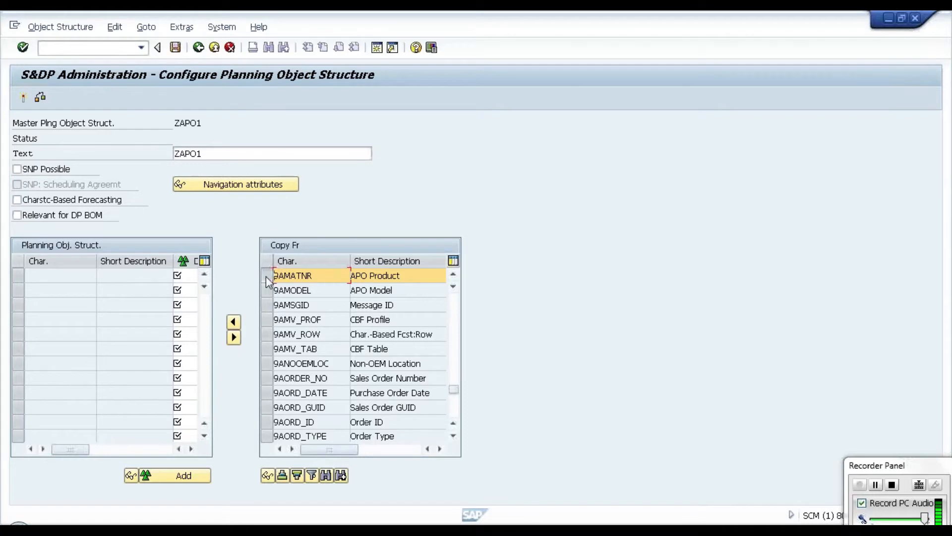
left_click(233, 322)
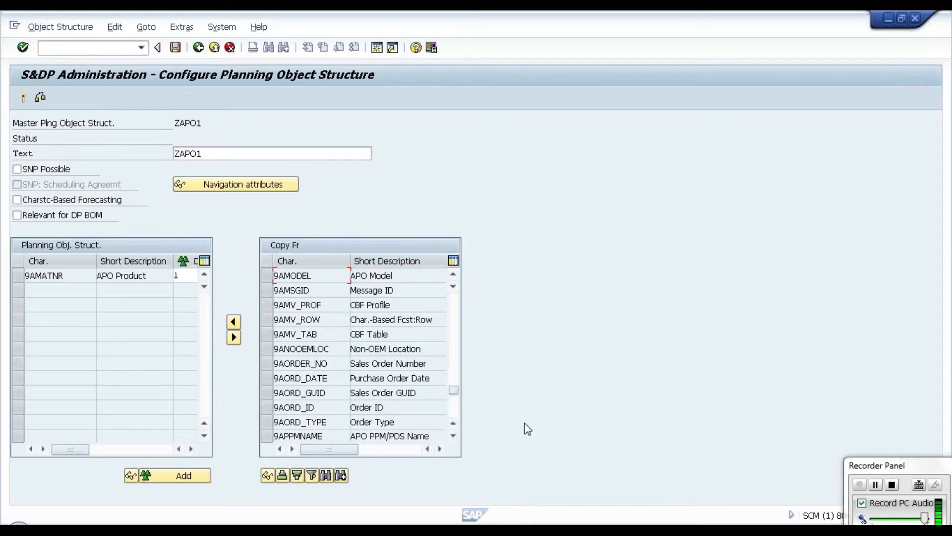
Step: Search the characteristic descriptions from the start of the list for APO LOCATION and add 9ALOCNO to the planning object structure
left_click_drag(454, 389, 455, 293)
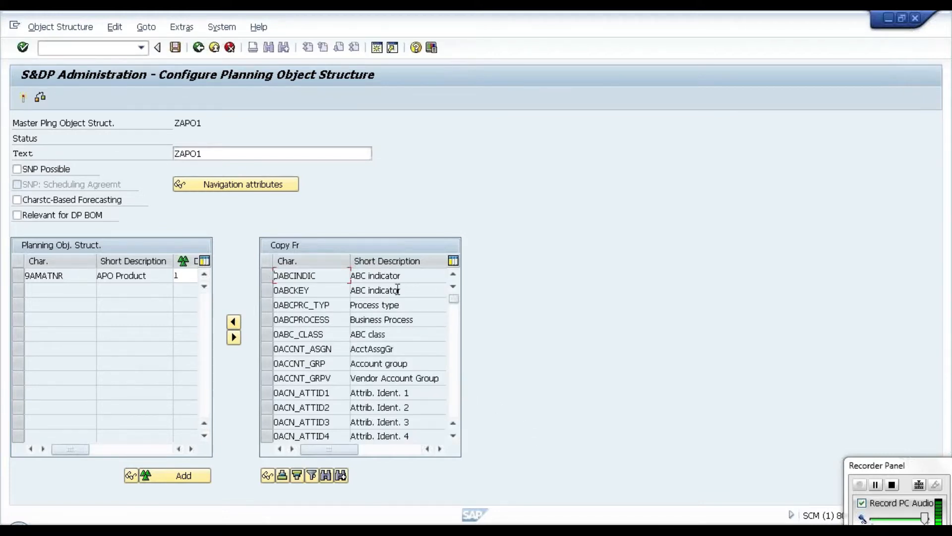
left_click(326, 476)
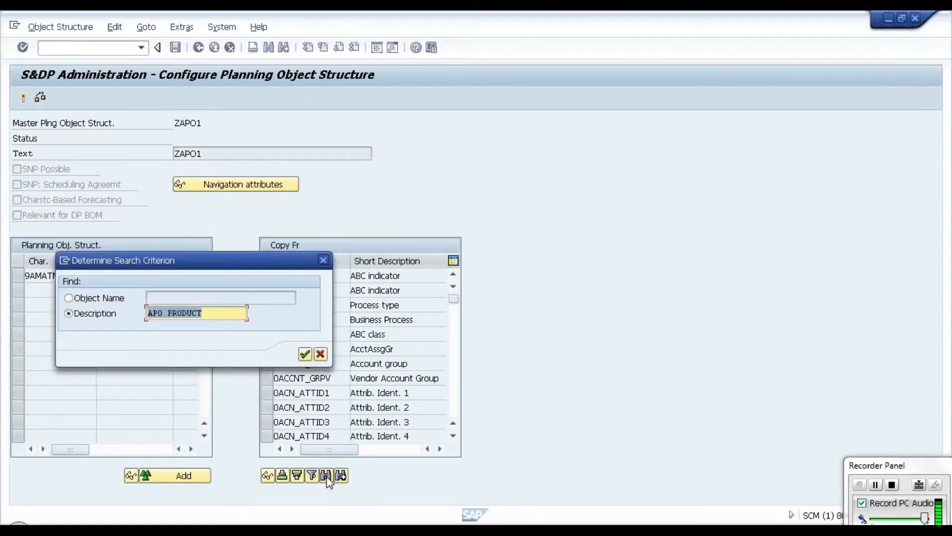
type("APO")
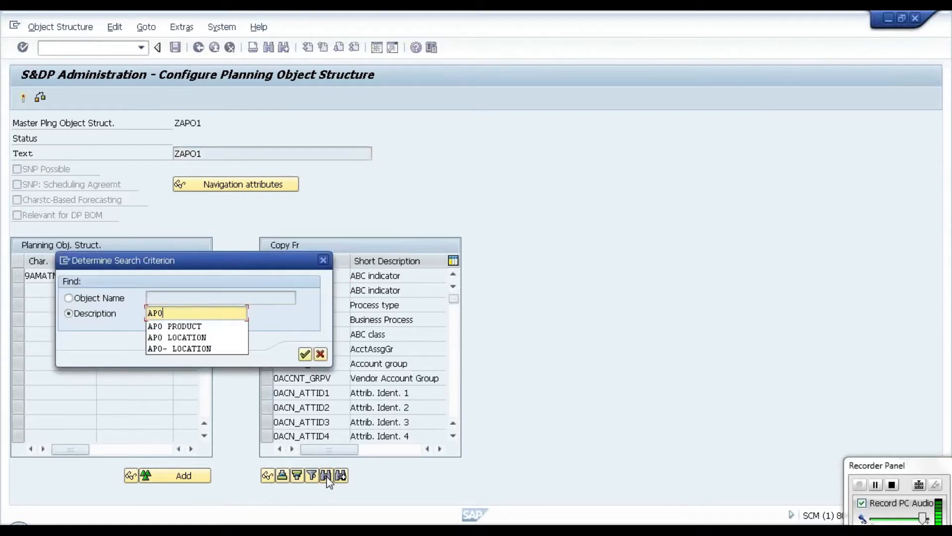
left_click(209, 339)
key("Return")
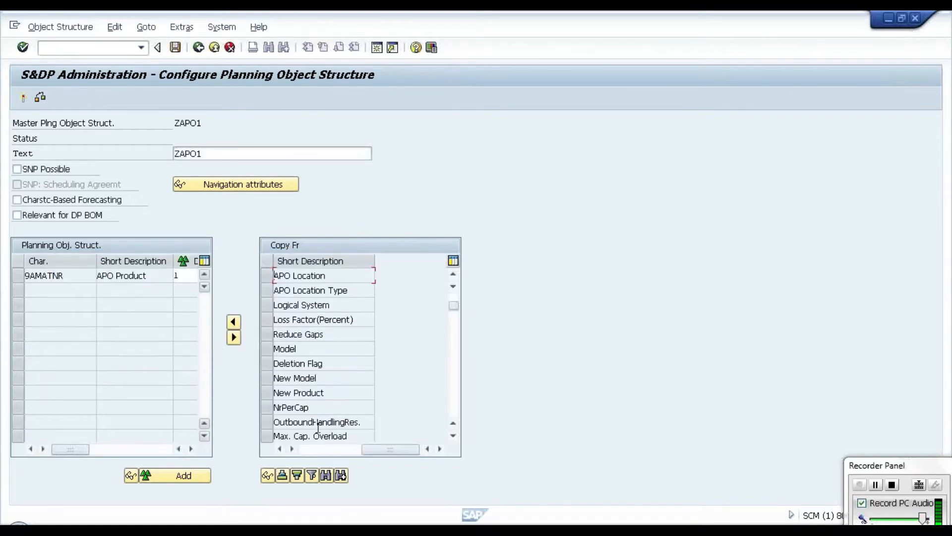
left_click(305, 449)
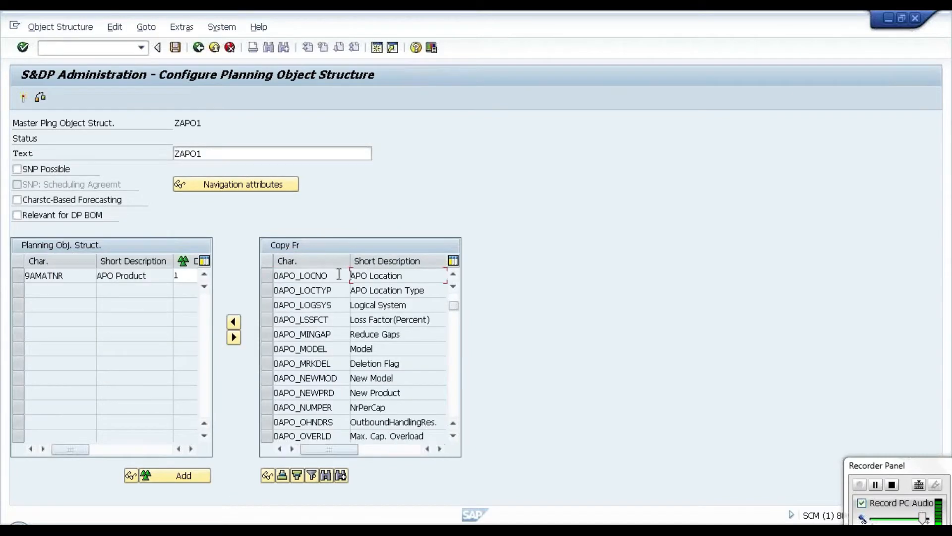
left_click(341, 475)
left_click(341, 475)
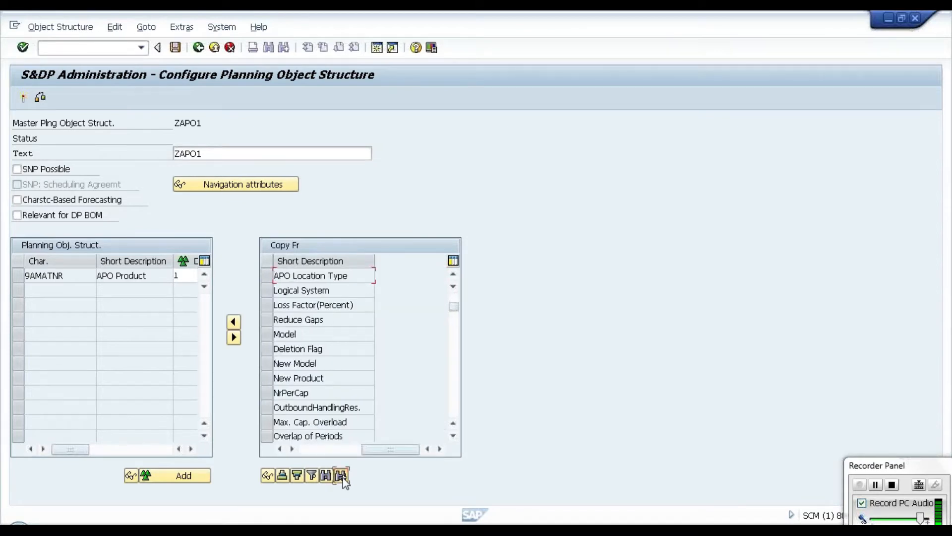
left_click(324, 449)
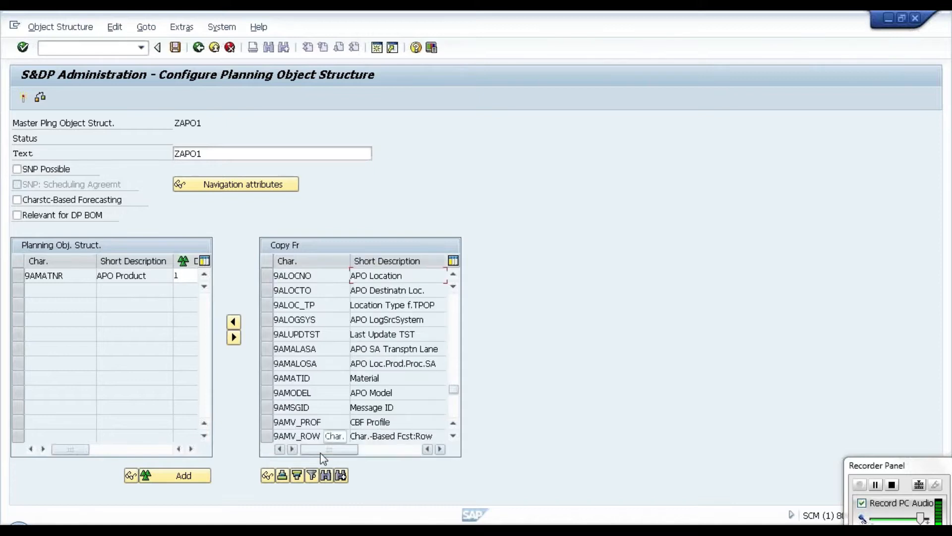
left_click(270, 277)
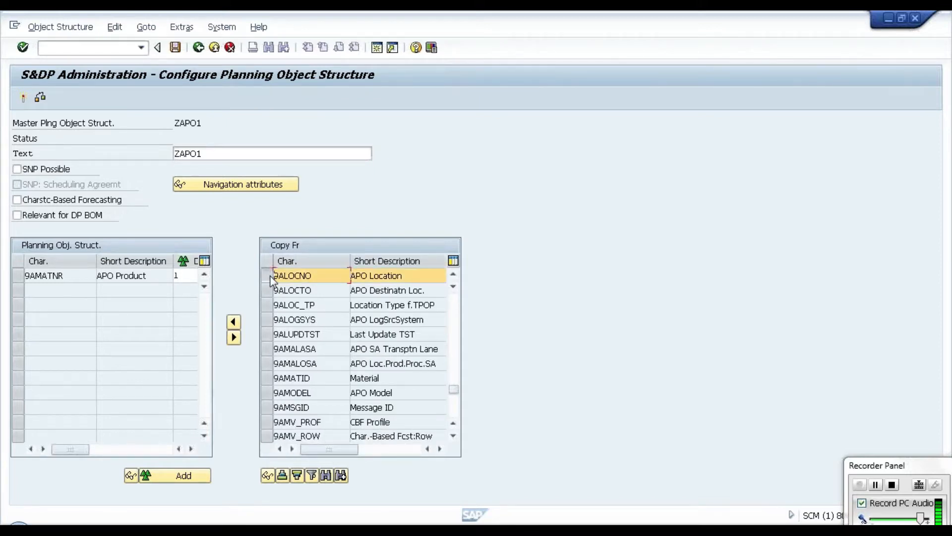
left_click(233, 322)
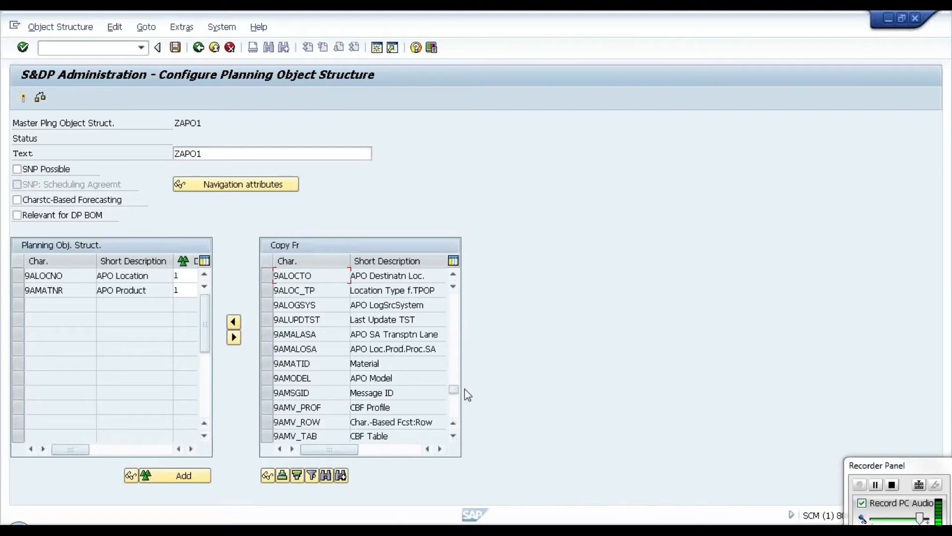
Step: Search the characteristic descriptions from the start of the list for sales organization and add 9AVKORG to the planning object structure
left_click_drag(457, 389, 454, 297)
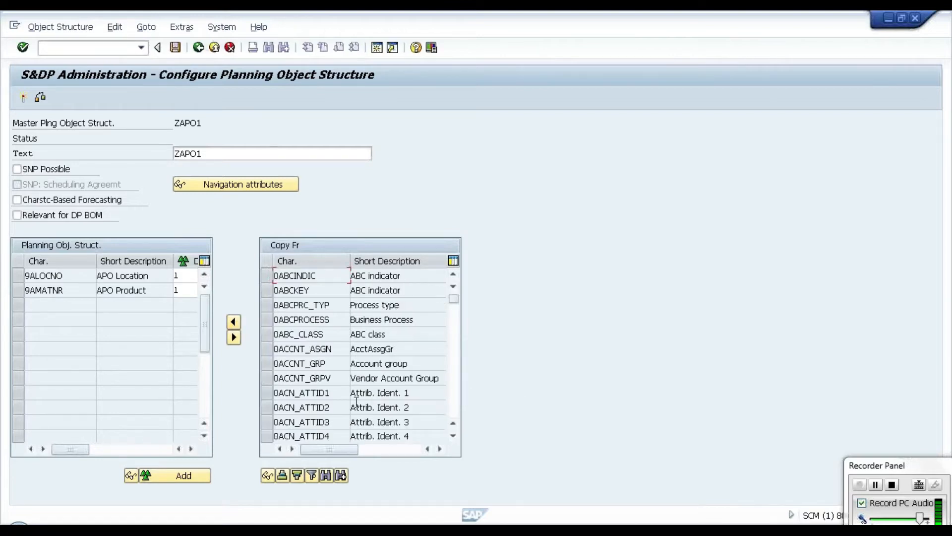
left_click(325, 475)
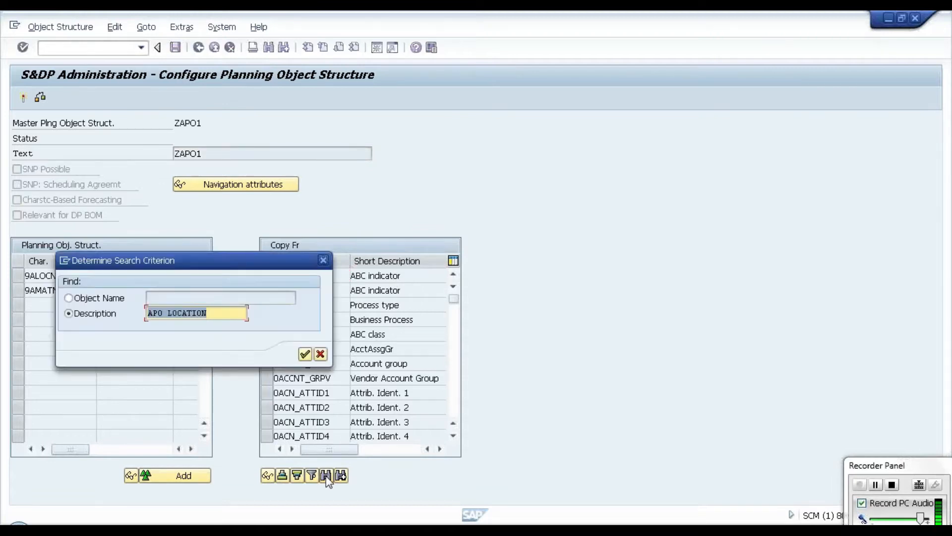
type("s")
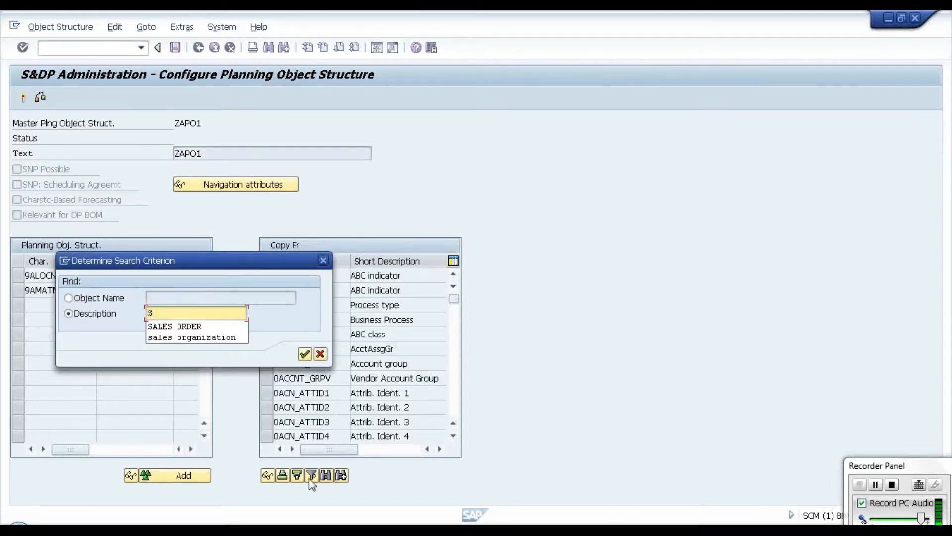
left_click(238, 337)
left_click(305, 354)
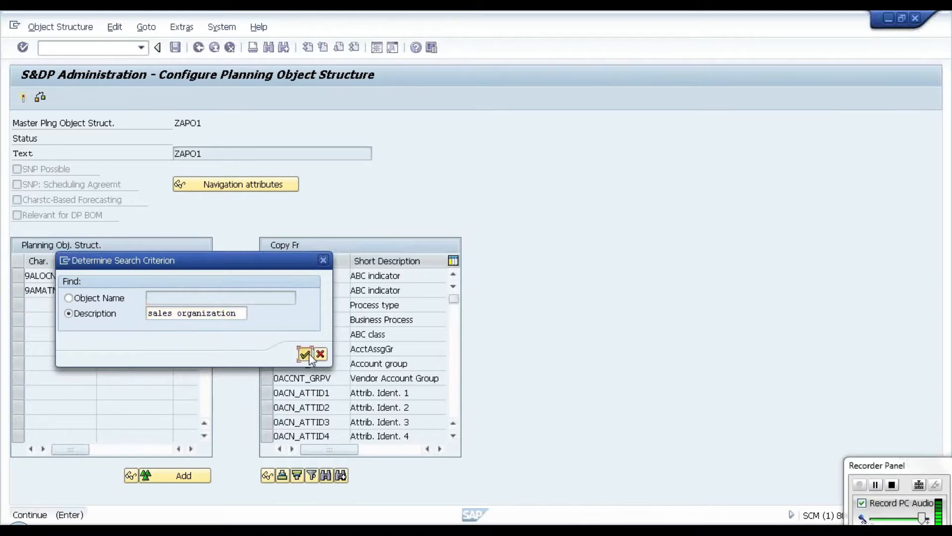
left_click(310, 448)
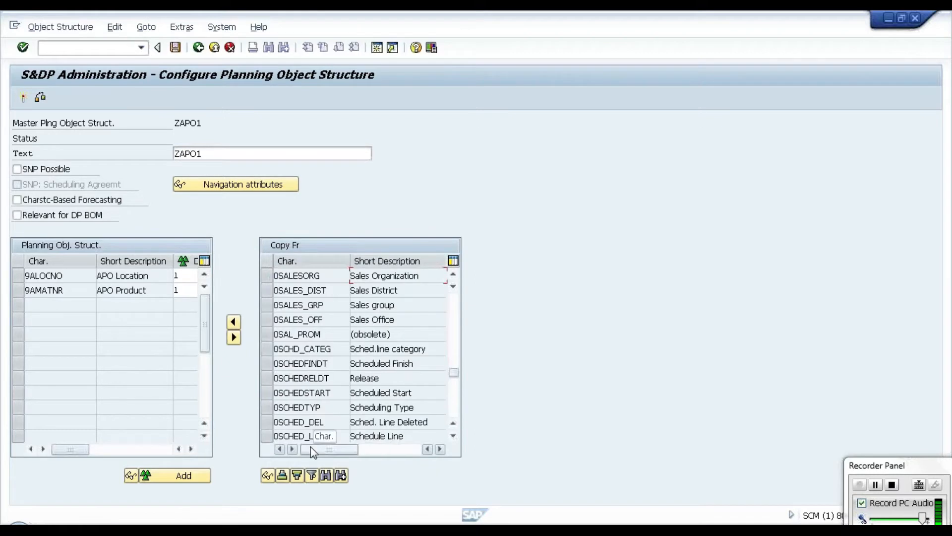
left_click(341, 478)
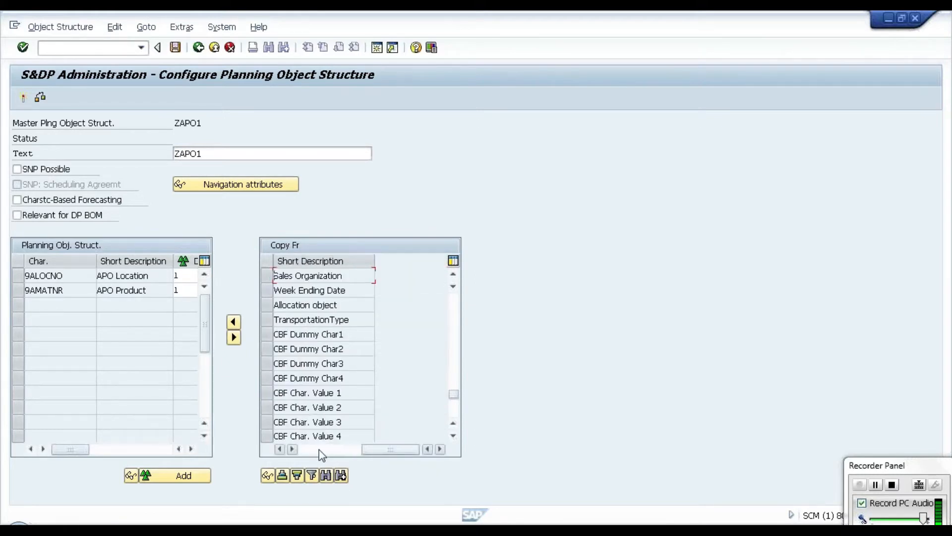
left_click(319, 449)
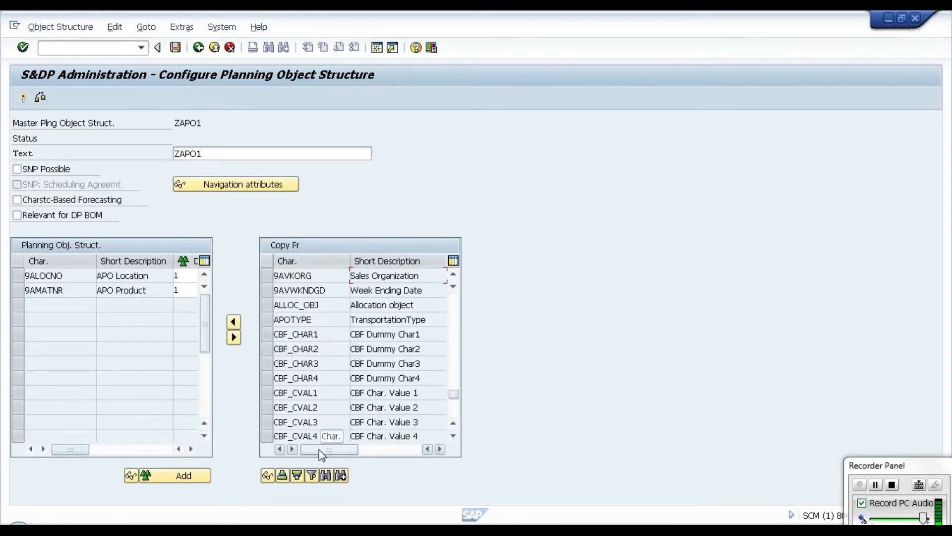
left_click(269, 277)
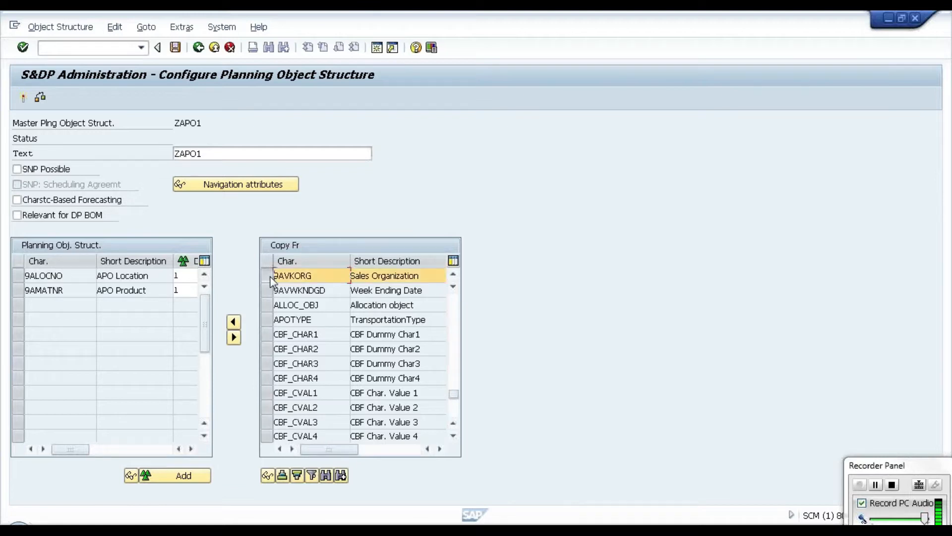
left_click(234, 322)
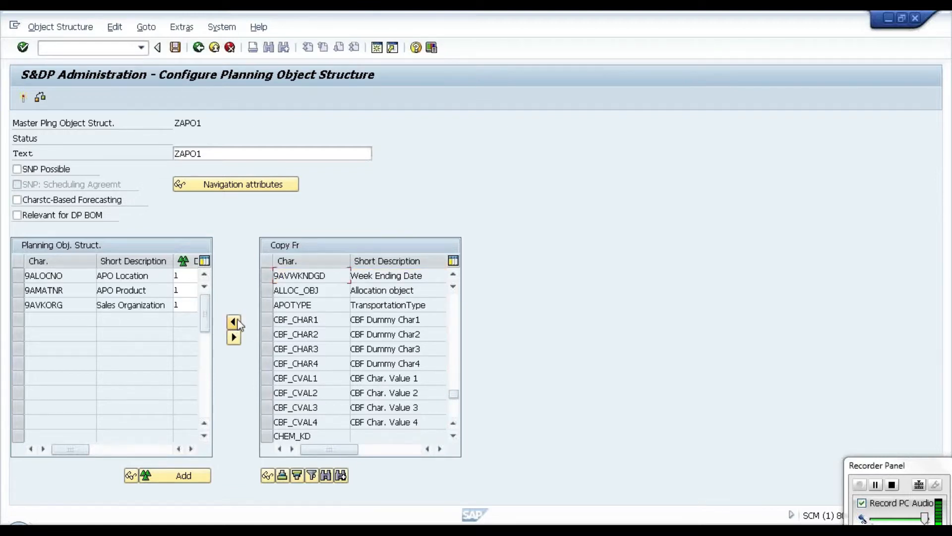
Step: Search the characteristic descriptions from the start of the list for the Customer Number characteristic and add 9ACUST_NO to the planning object structure
scroll(453, 303, "up", 4)
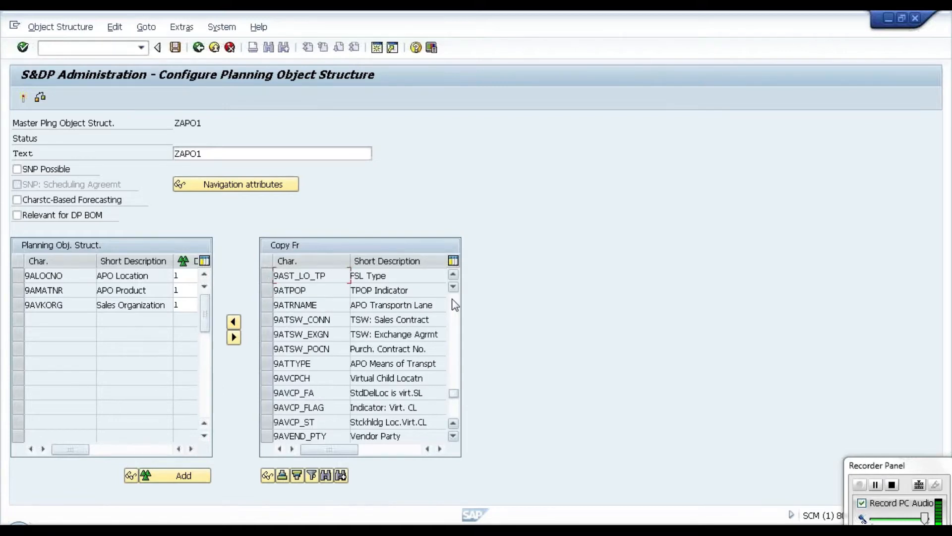
scroll(454, 305, "up", 6)
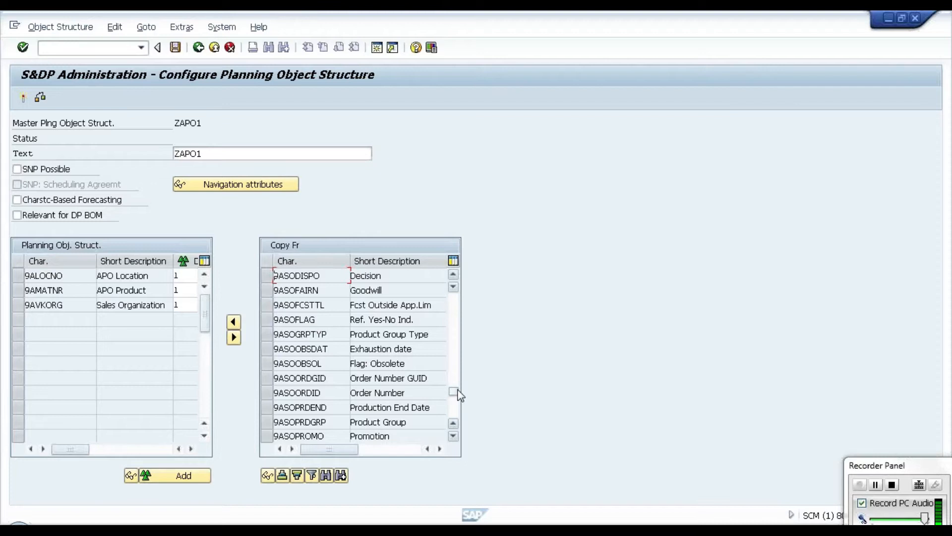
left_click_drag(457, 329, 452, 285)
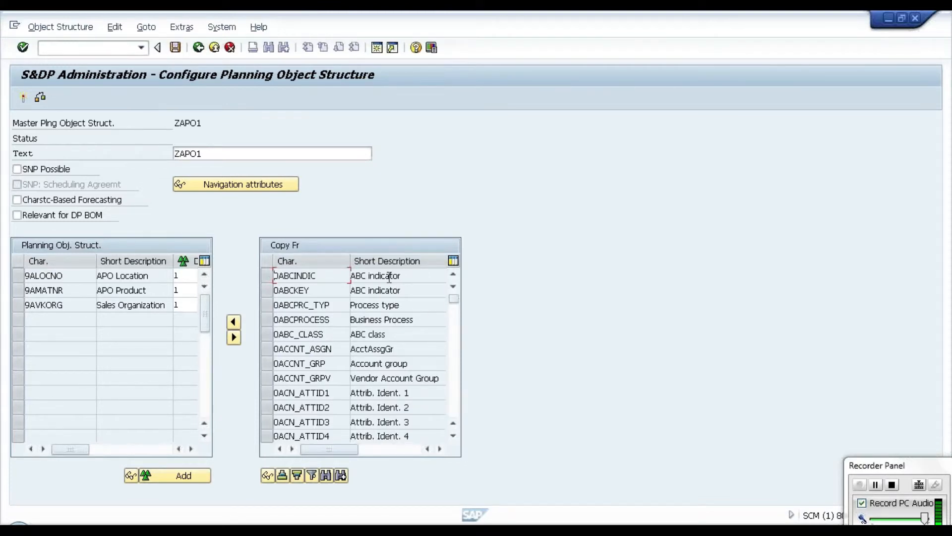
left_click(327, 475)
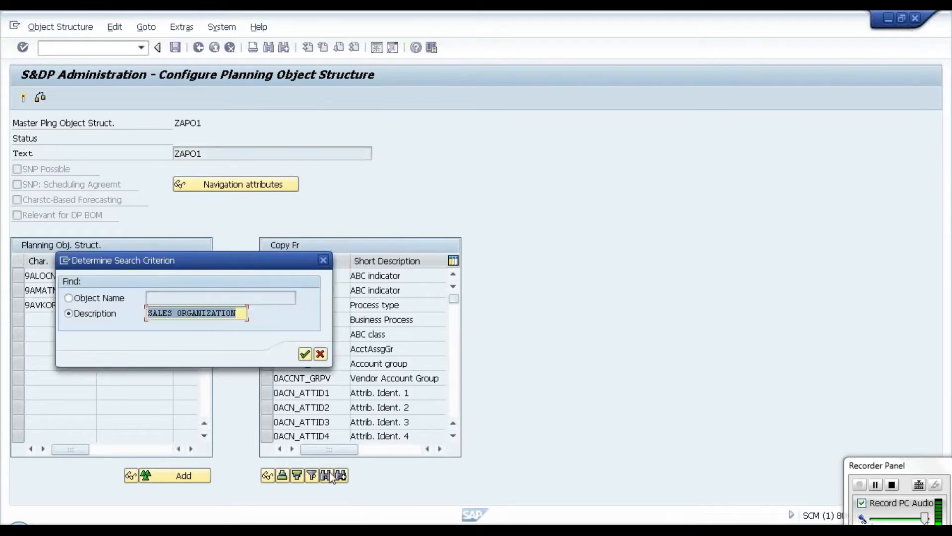
key("Return")
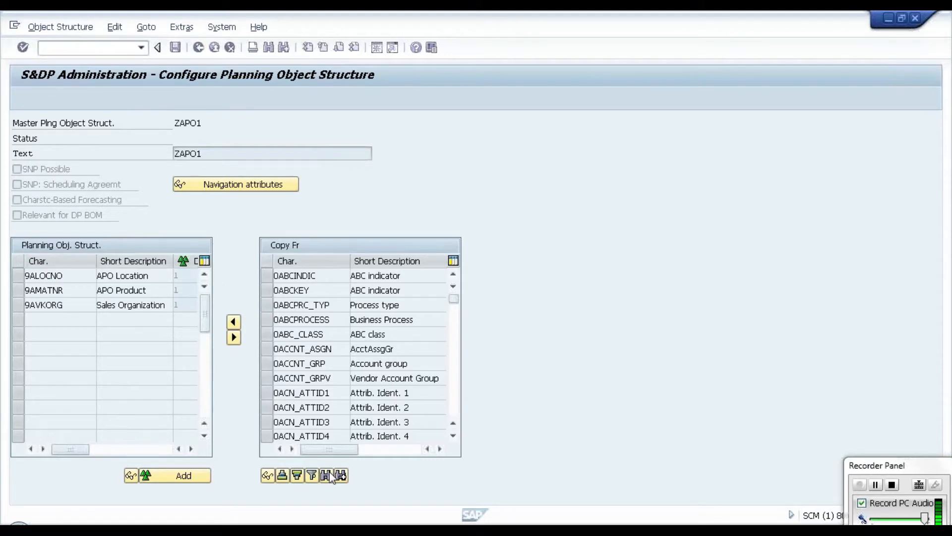
left_click(341, 476)
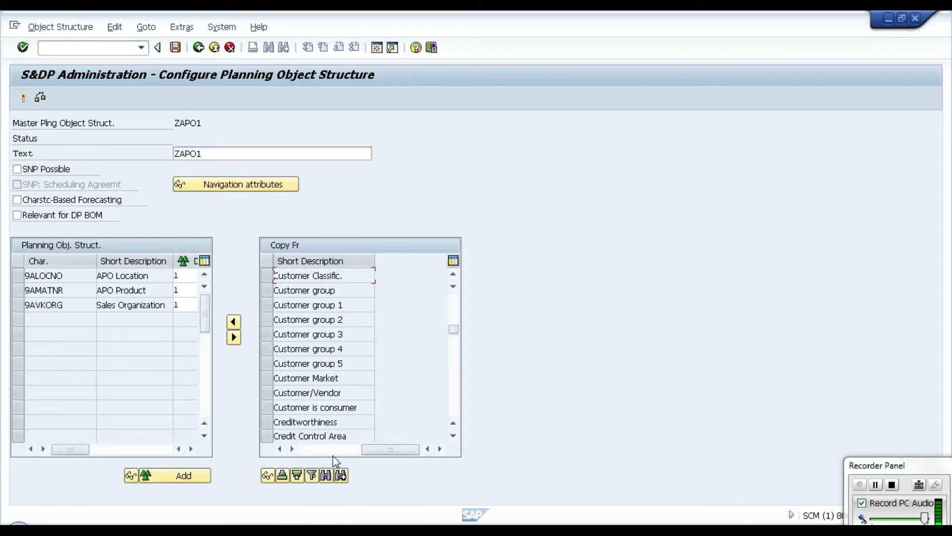
left_click(341, 476)
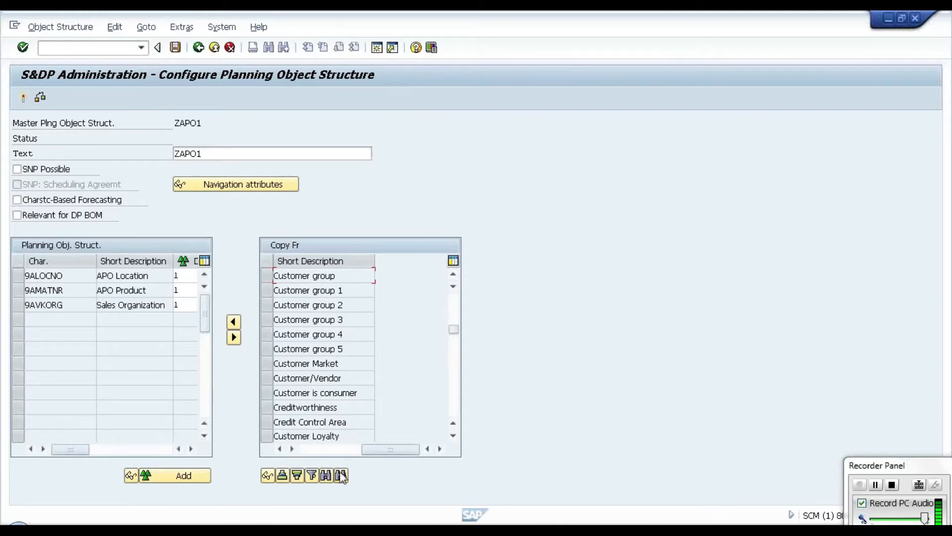
left_click(341, 476)
left_click(341, 476)
left_click(340, 476)
left_click(341, 476)
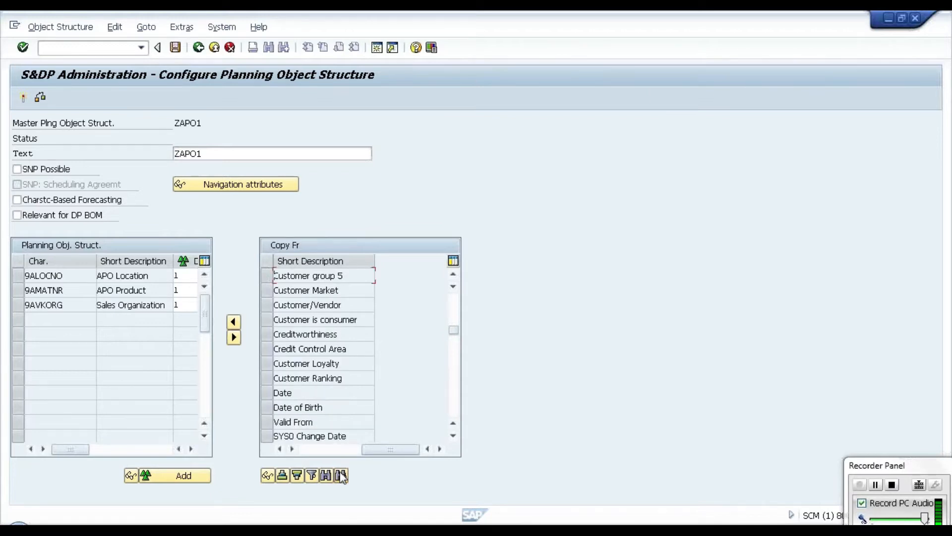
left_click(340, 475)
left_click(341, 476)
left_click(341, 476)
left_click(340, 476)
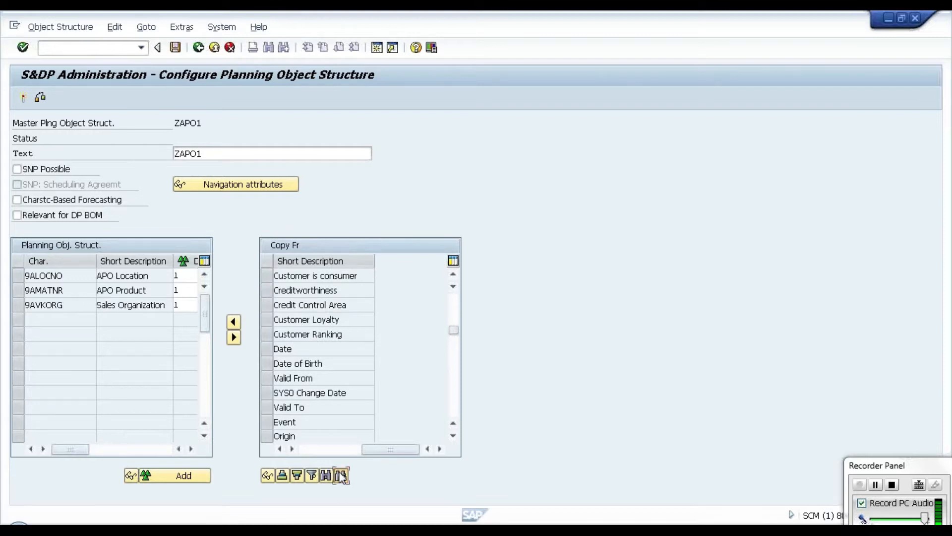
left_click(341, 475)
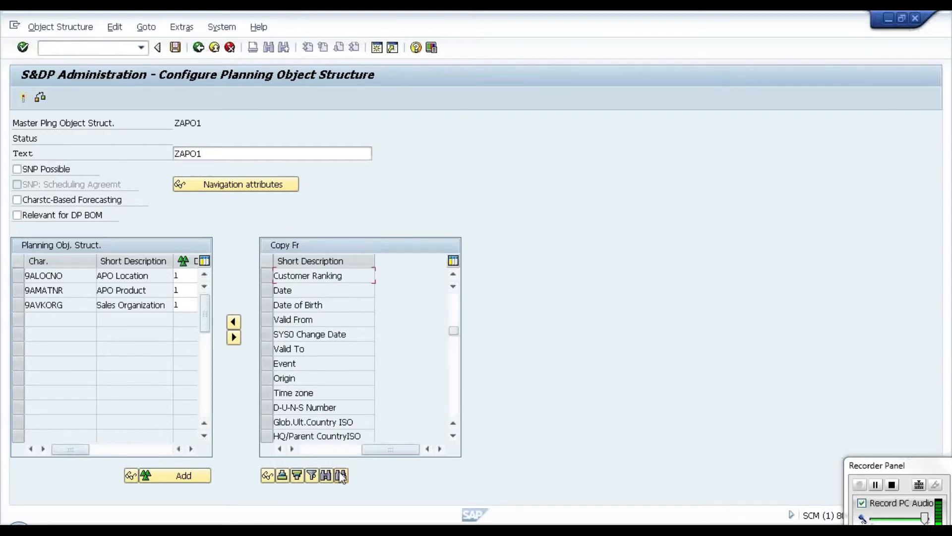
left_click(341, 476)
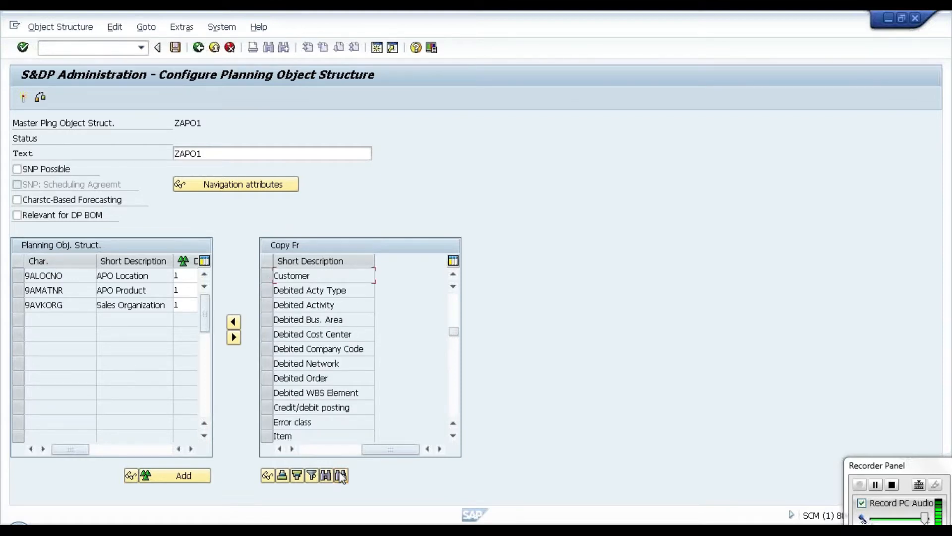
left_click(311, 449)
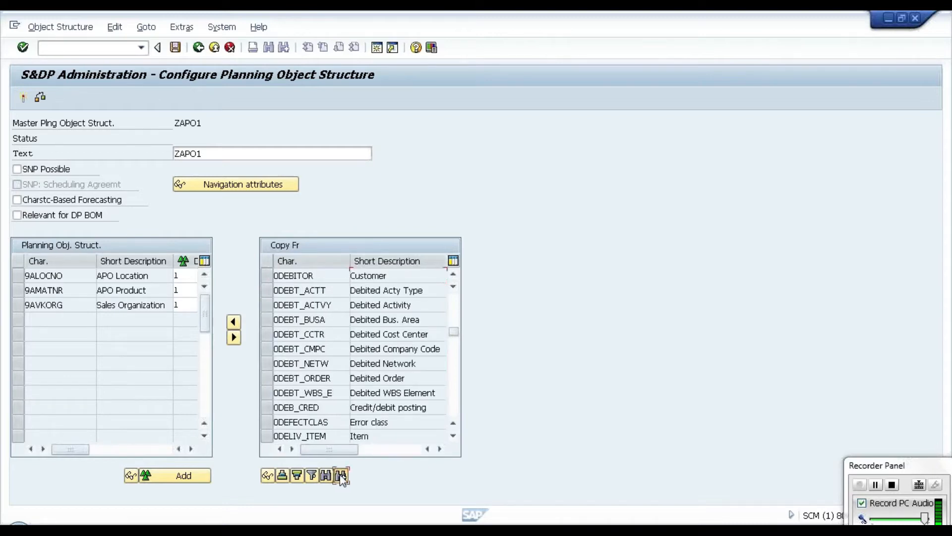
left_click(341, 476)
left_click(316, 449)
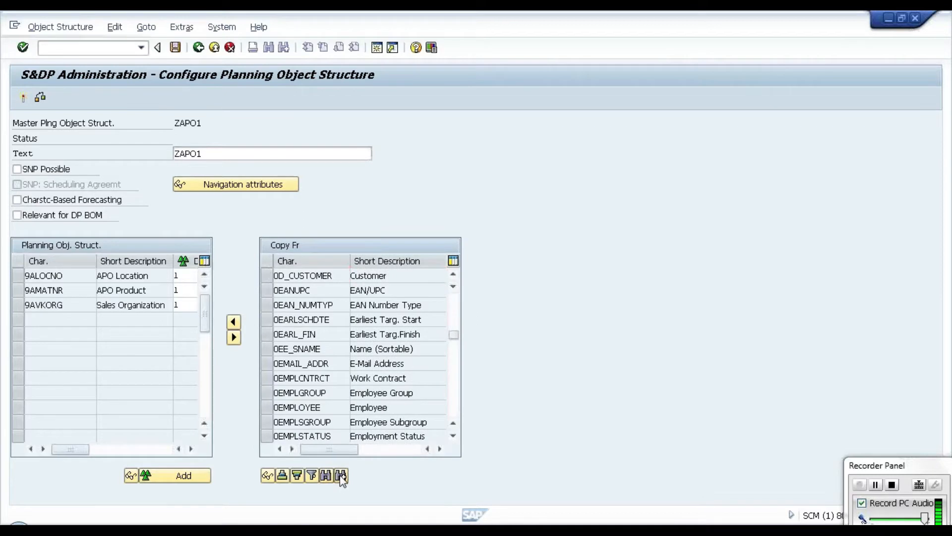
left_click(341, 476)
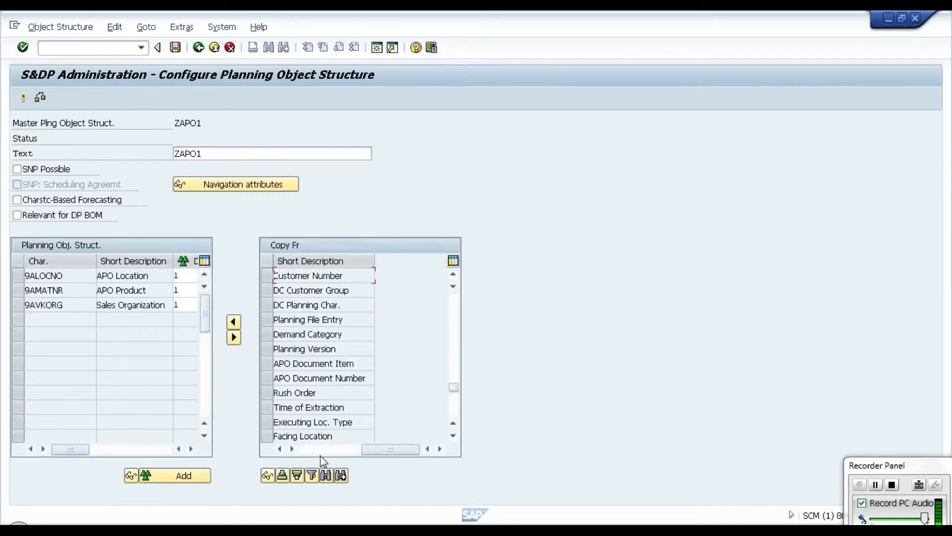
left_click(306, 450)
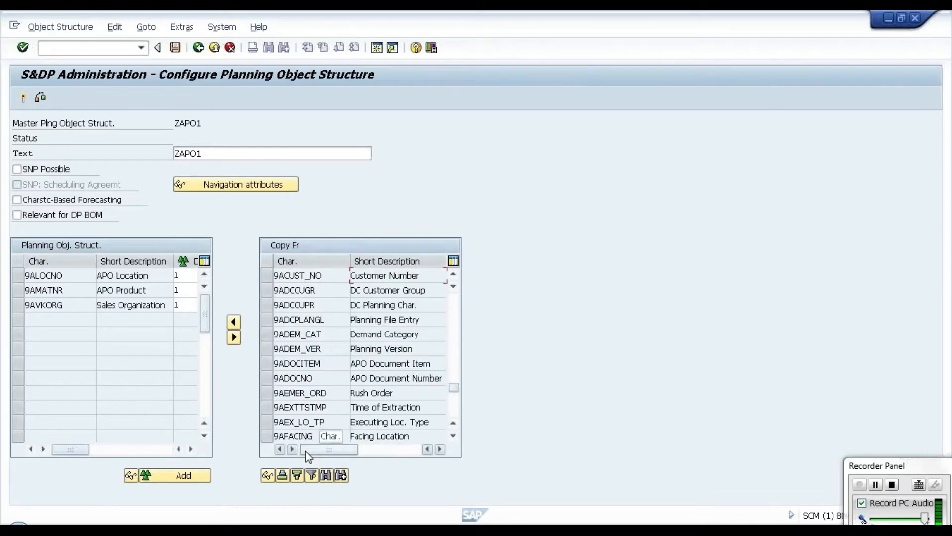
left_click(266, 279)
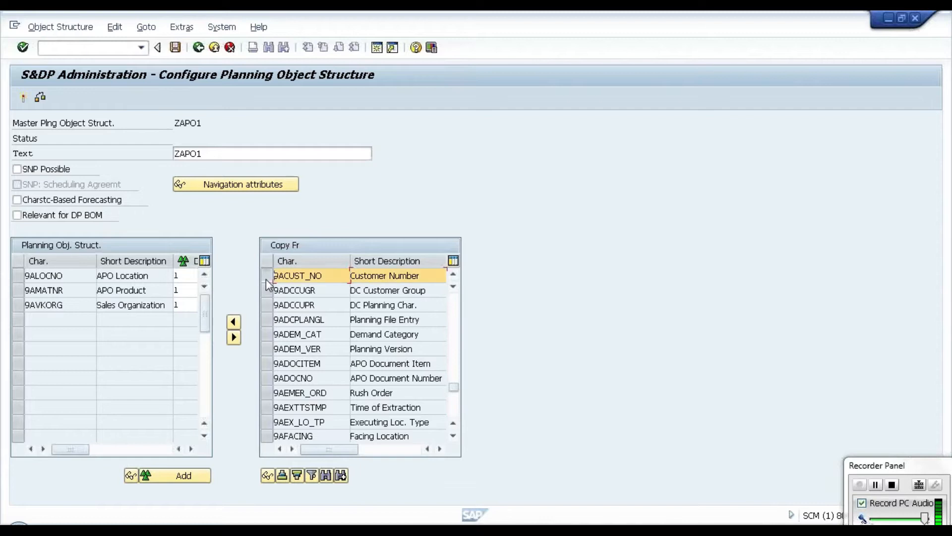
left_click(233, 323)
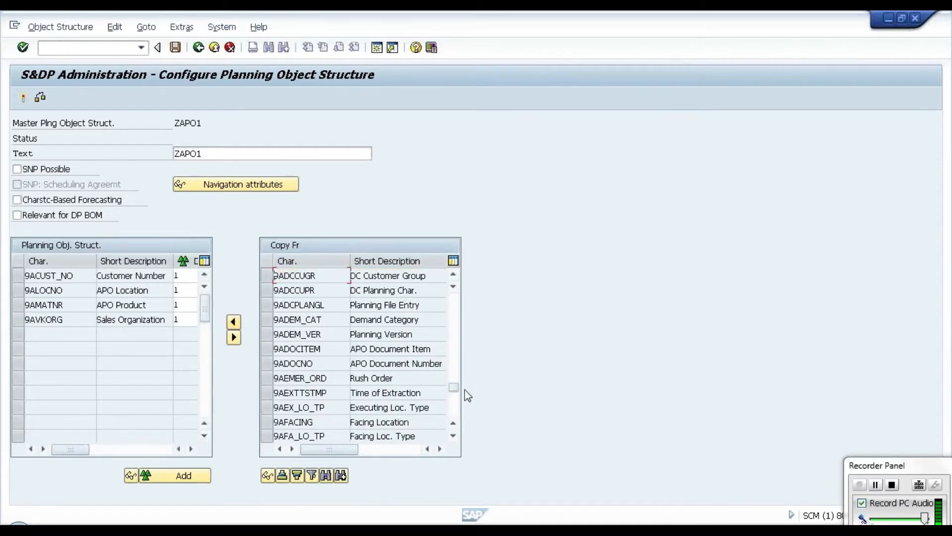
Step: Search the characteristic descriptions from the start of the list for PRODUCT GROUP and add 9ASOPRDGRP to the planning object structure
left_click_drag(455, 390, 454, 299)
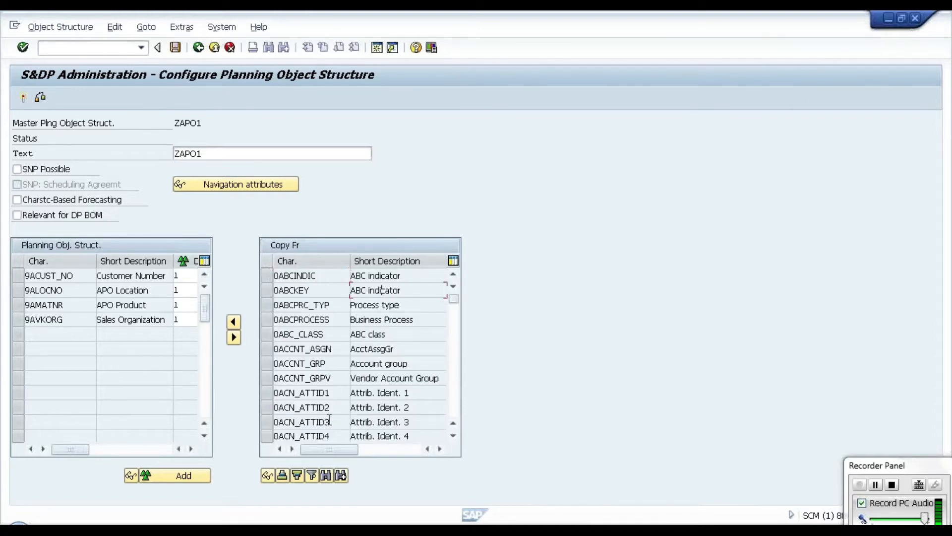
left_click(326, 478)
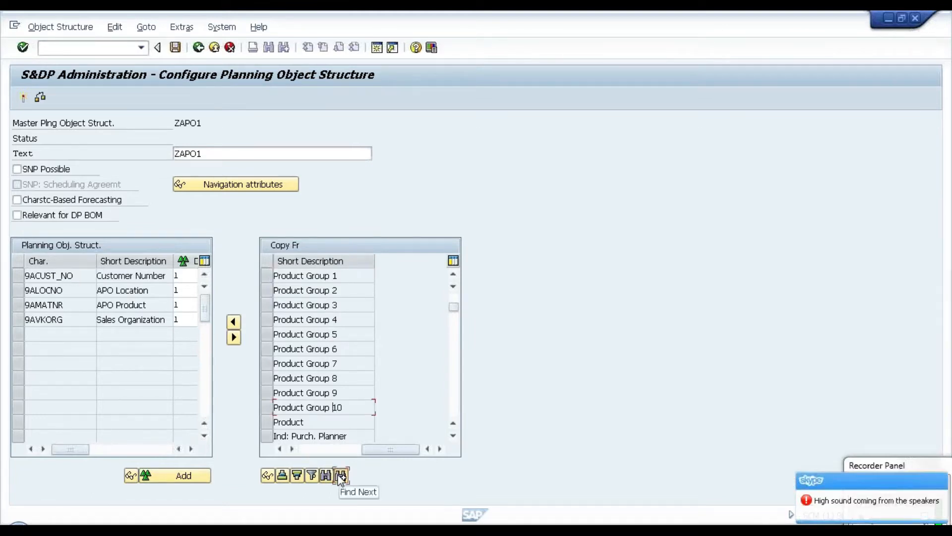
left_click(341, 475)
left_click(315, 449)
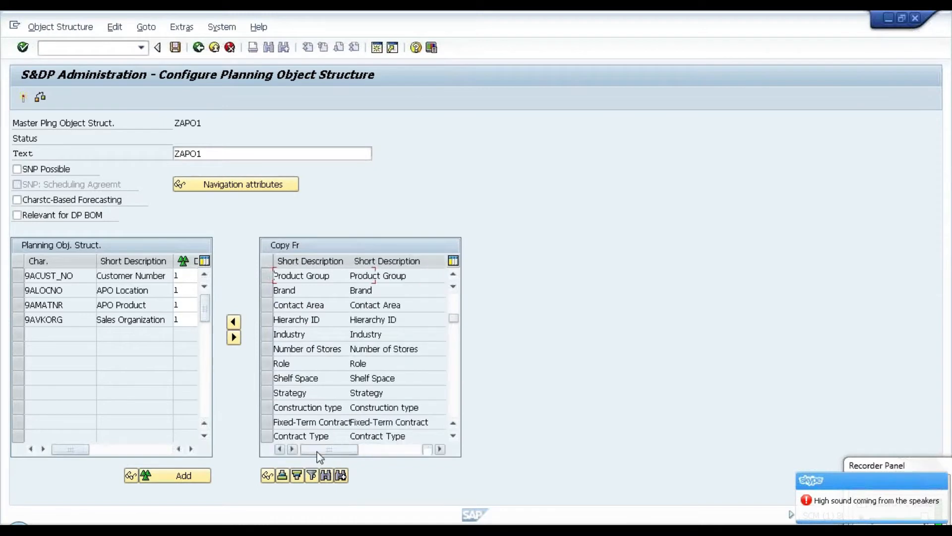
left_click(340, 475)
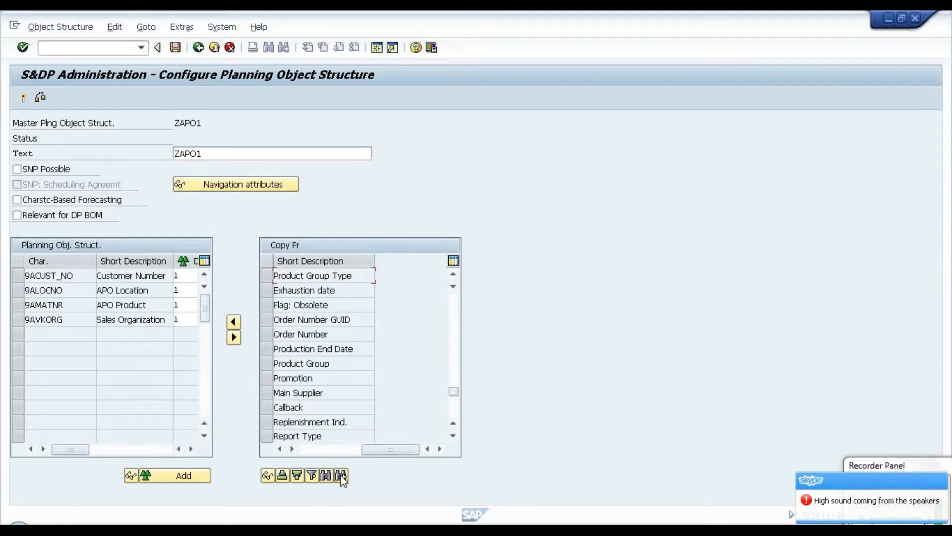
left_click(341, 475)
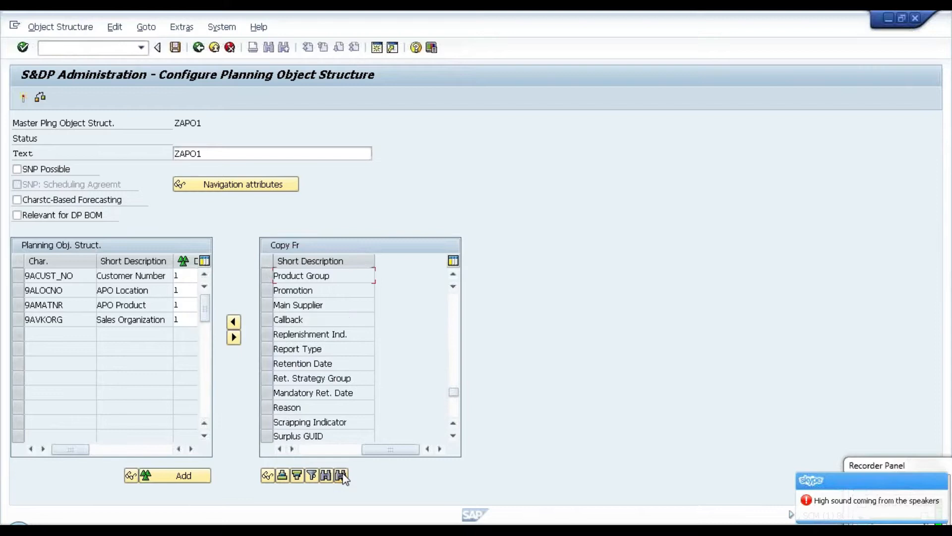
left_click(314, 450)
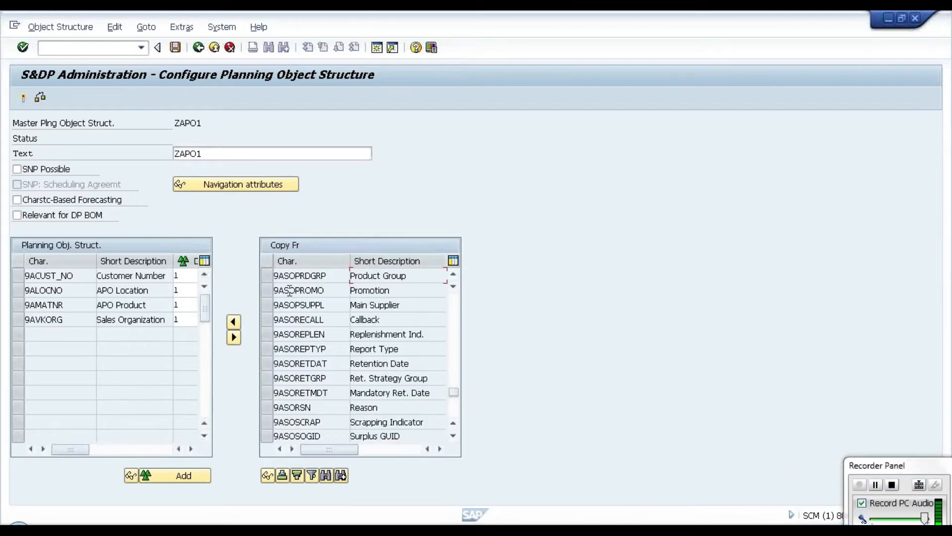
left_click(269, 281)
left_click(233, 323)
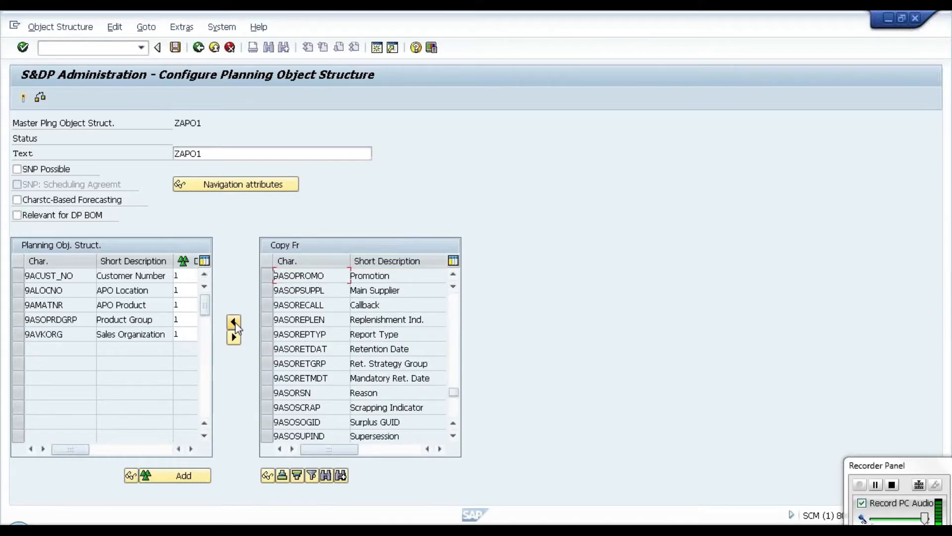
Step: Review the product, product group, location, customer and sales organization characteristics assigned to the planning object structure
left_click(137, 304)
left_click_drag(136, 304, 102, 304)
left_click(101, 304)
left_click_drag(159, 322, 97, 319)
left_click(97, 318)
left_click_drag(156, 290, 101, 290)
left_click(101, 290)
left_click_drag(157, 276, 112, 276)
left_click(113, 275)
left_click_drag(166, 334, 108, 326)
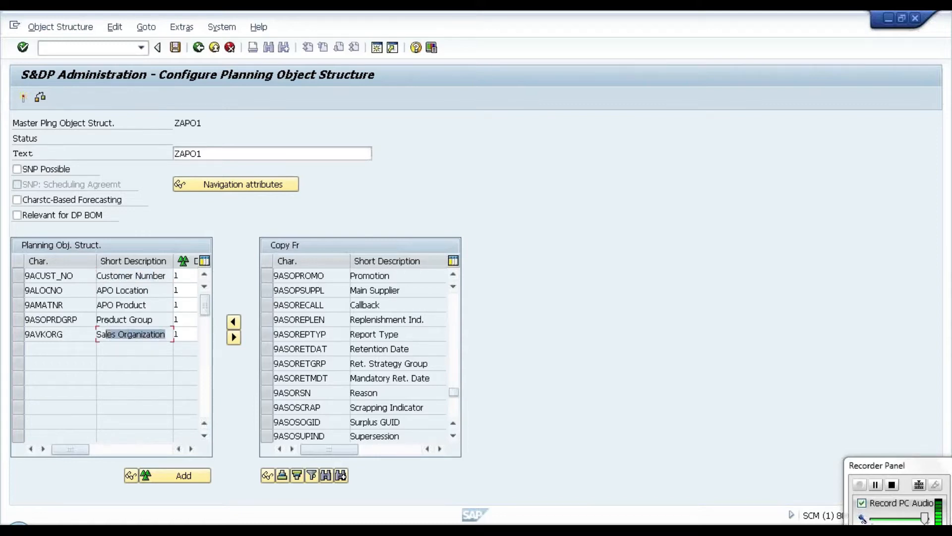
left_click(107, 326)
Step: Search the characteristic descriptions from the start of the list for BRAND and add 9ABRAND to the planning object structure
left_click_drag(456, 393, 451, 277)
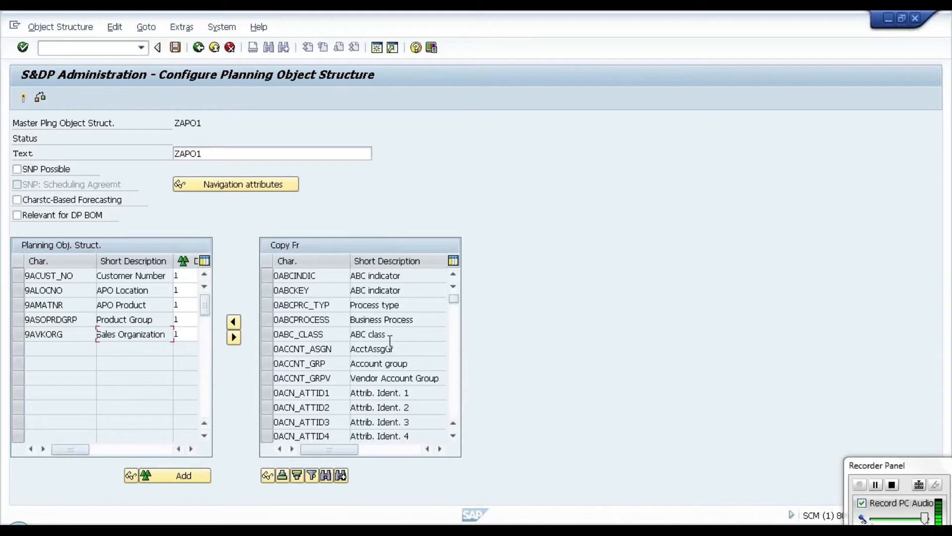
left_click(326, 475)
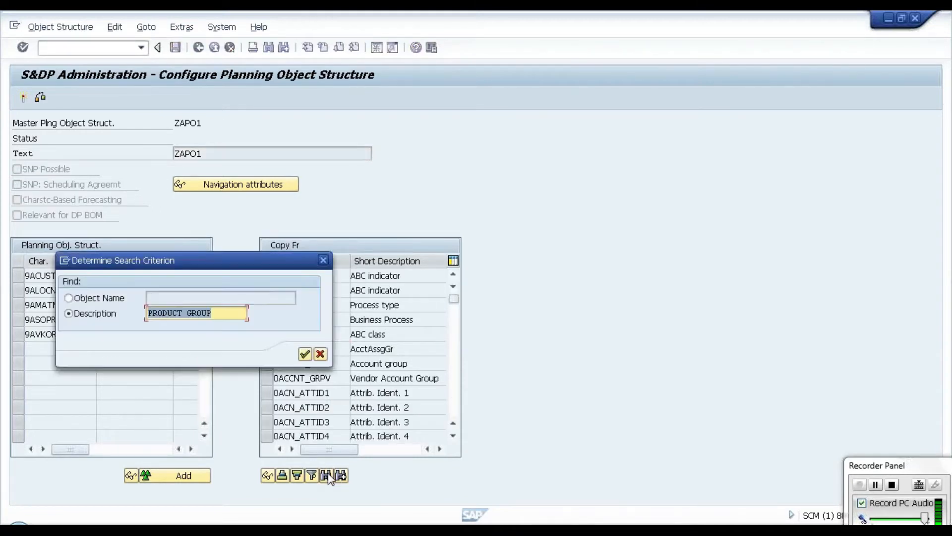
type("BRANS")
key("BackSpace")
type("D")
key("Return")
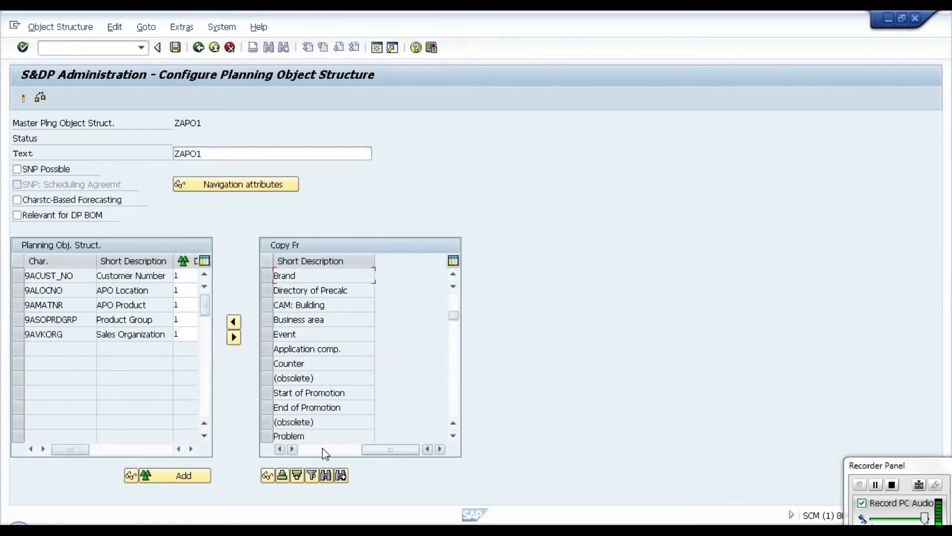
left_click(322, 448)
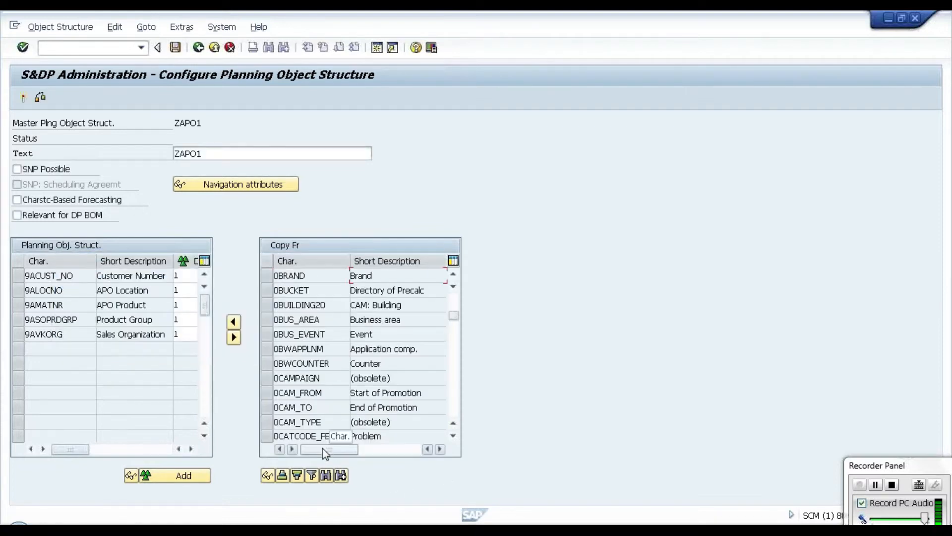
left_click(341, 476)
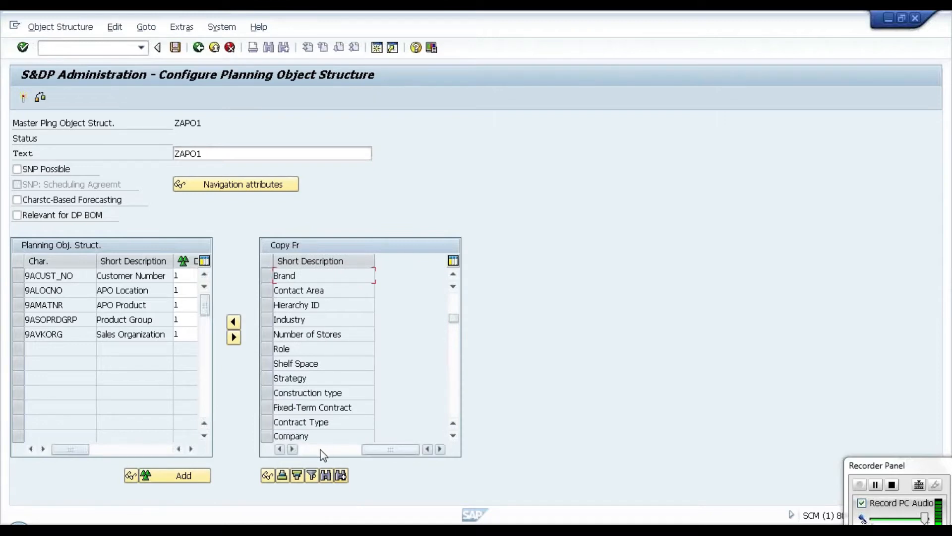
left_click(323, 453)
left_click(341, 476)
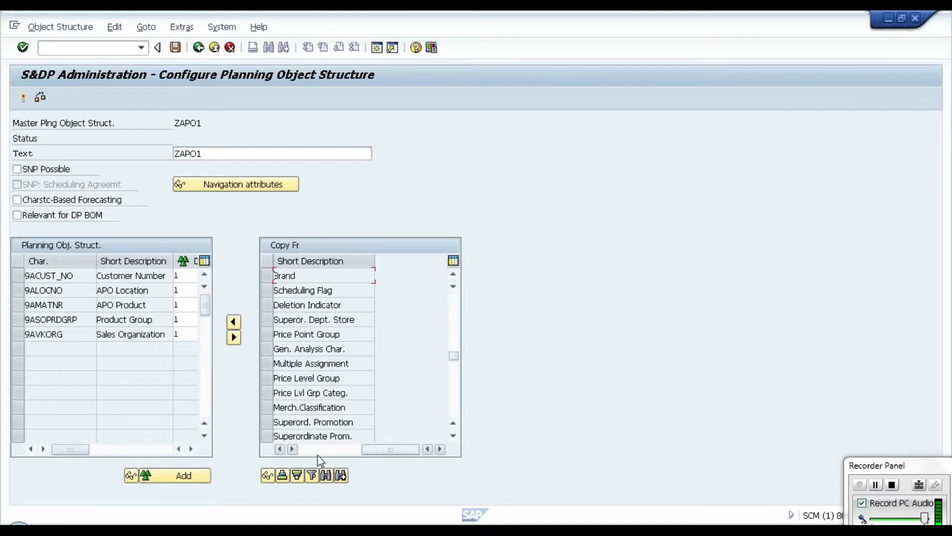
left_click(317, 453)
left_click(341, 476)
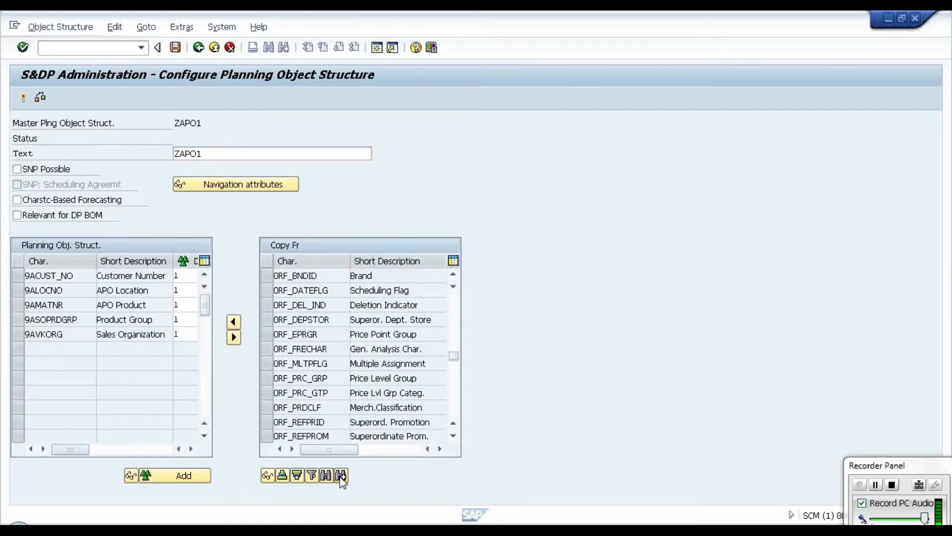
left_click(312, 450)
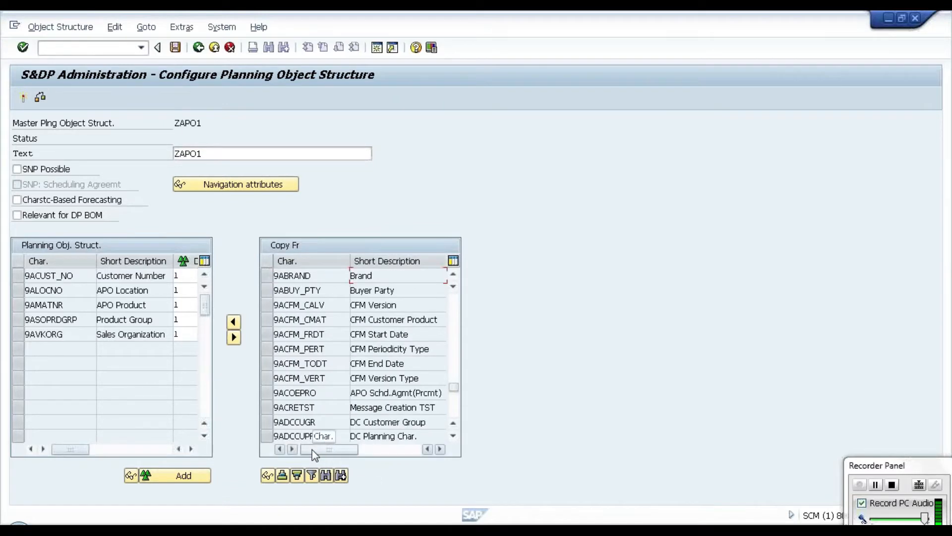
left_click(266, 275)
left_click(233, 322)
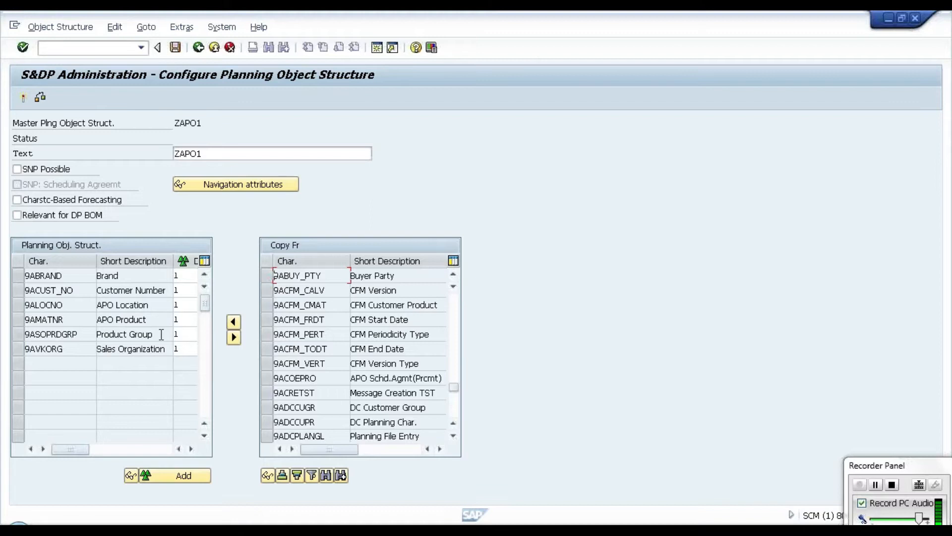
Step: Go through all assigned characteristics, including Brand and Product Group, in the planning object structure
left_click_drag(161, 334, 99, 334)
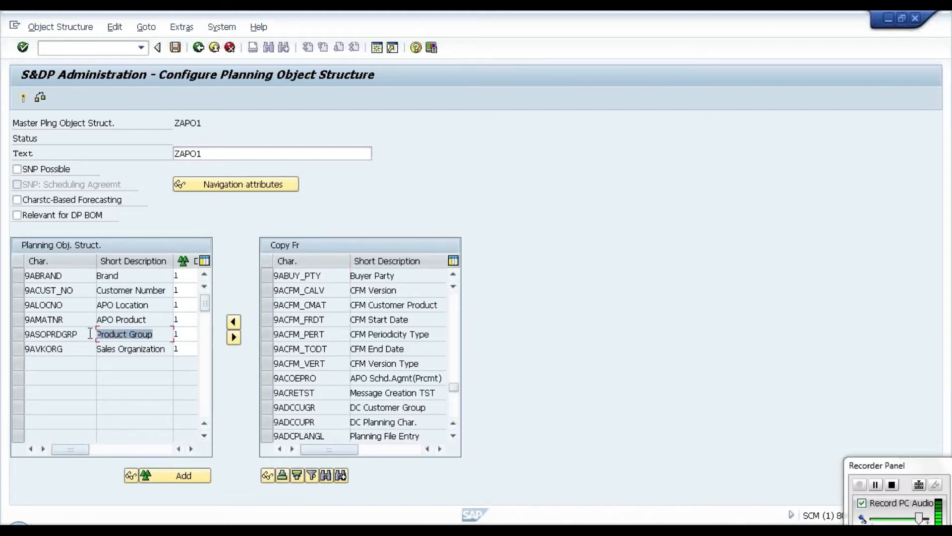
left_click_drag(141, 276, 85, 276)
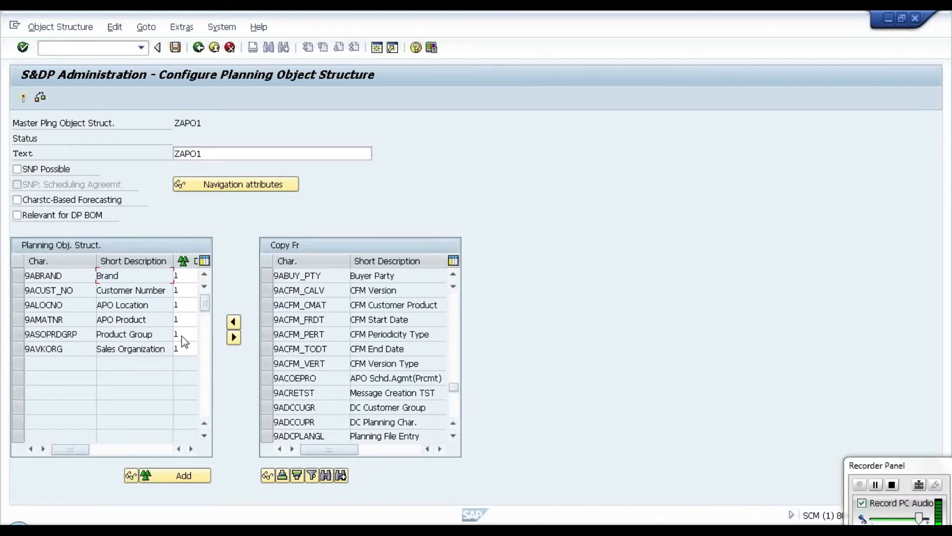
left_click_drag(159, 320, 53, 319)
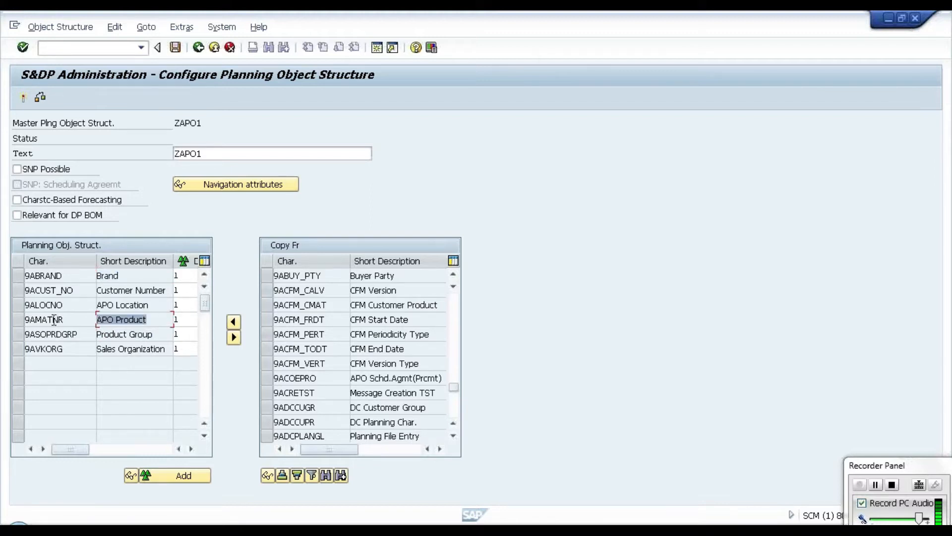
left_click(119, 335)
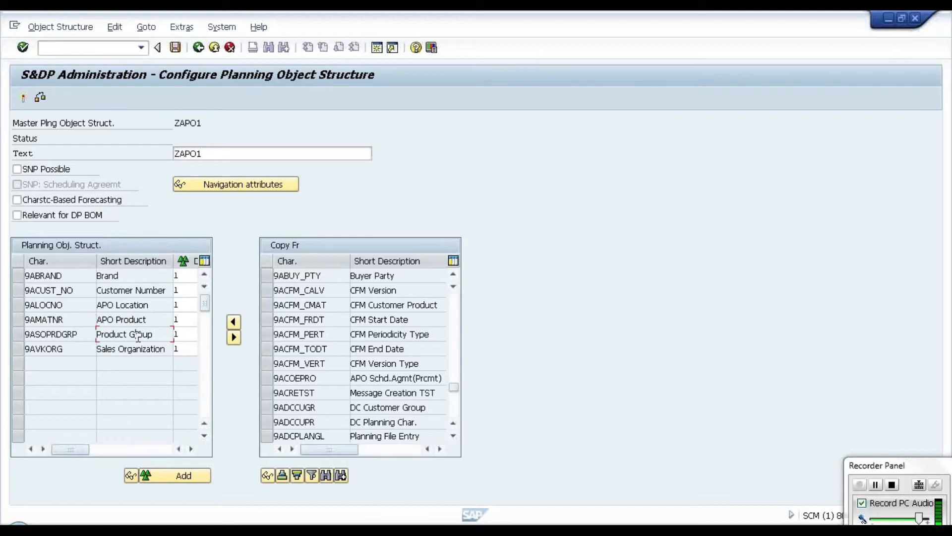
left_click(150, 321)
left_click(149, 351)
left_click(138, 306)
left_click(140, 287)
Step: Check the navigation attributes of the planning object structure, close their list and look at the APO Product characteristic
left_click(224, 184)
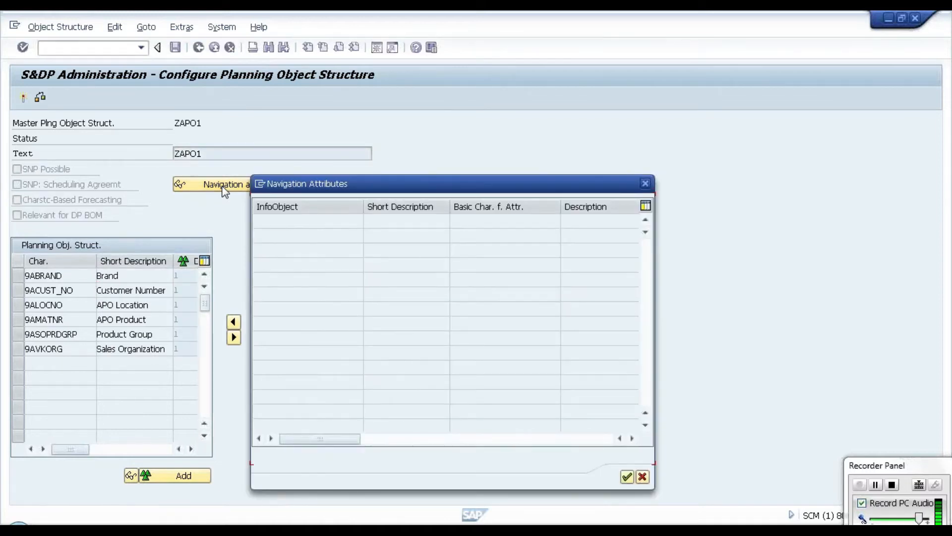
left_click(645, 183)
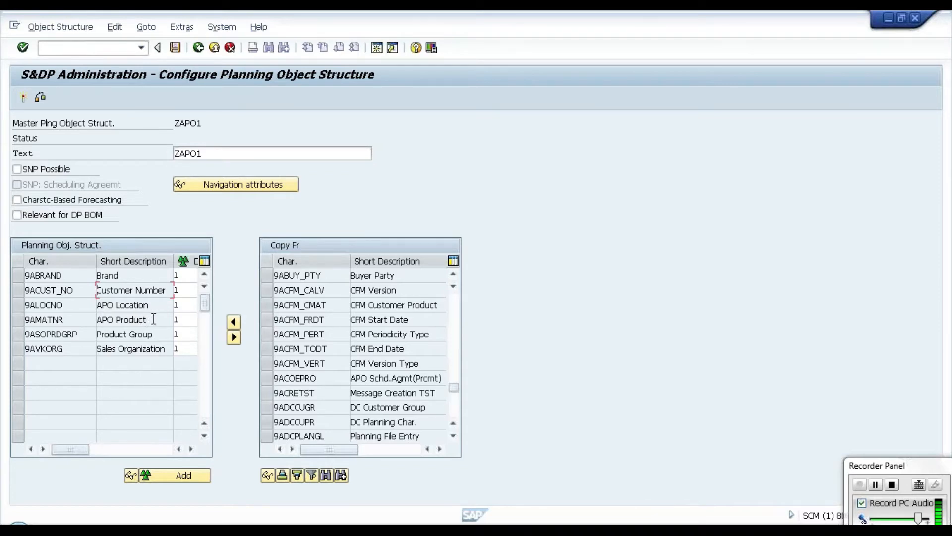
left_click_drag(154, 319, 96, 319)
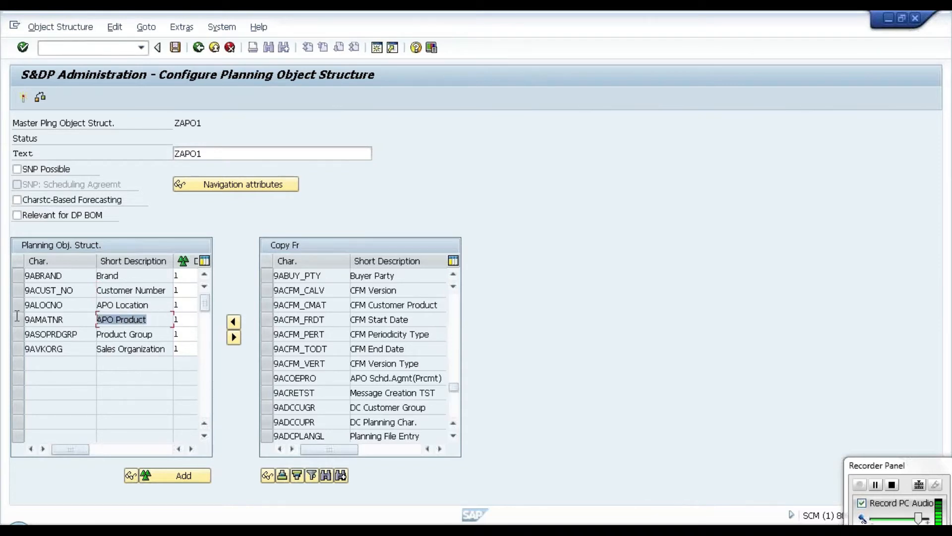
left_click_drag(17, 316, 18, 319)
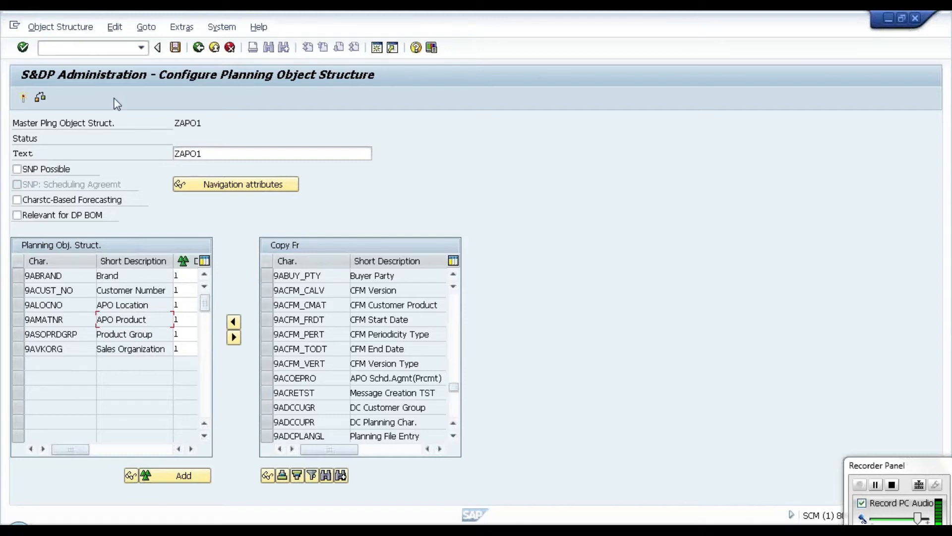
Step: Save planning object structure ZAPO1 and assign 9AMATNR as its product and 9ALOCNO as its location
left_click(178, 50)
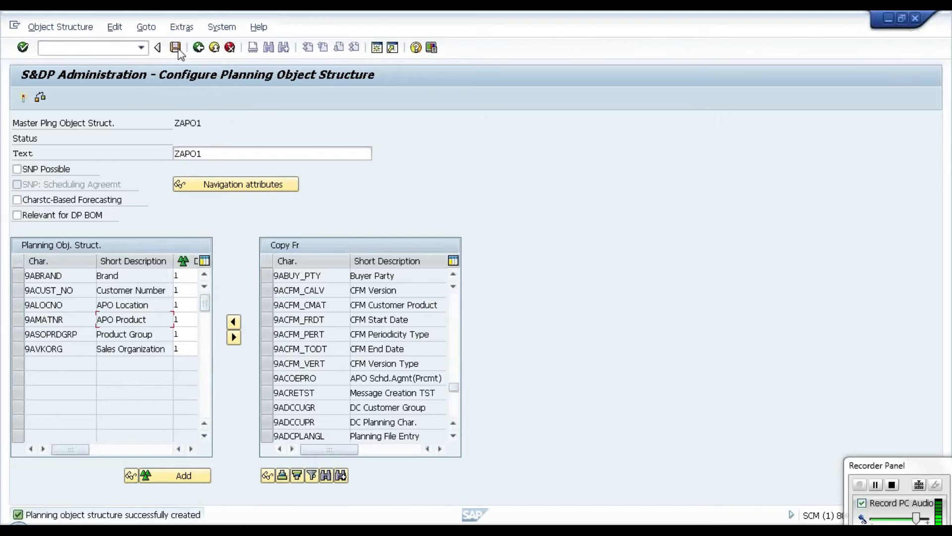
left_click(116, 28)
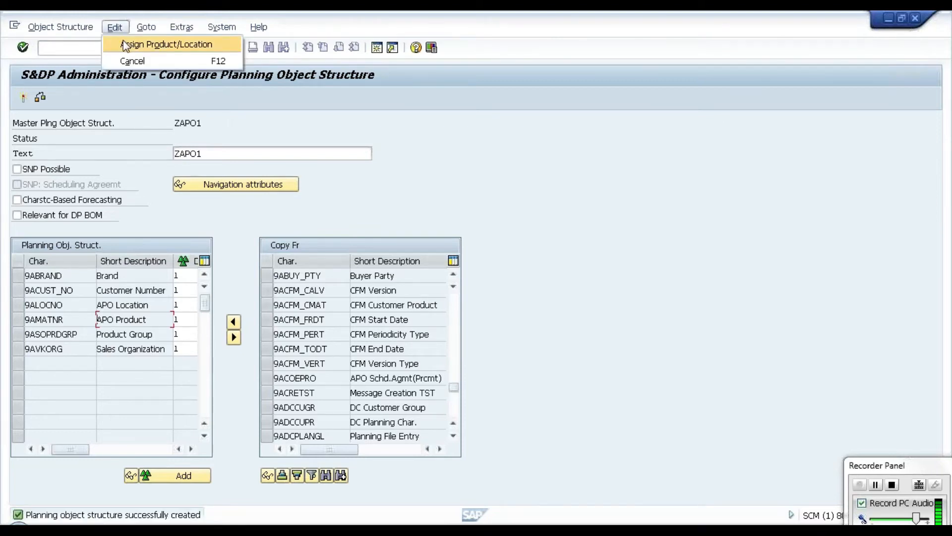
left_click(123, 42)
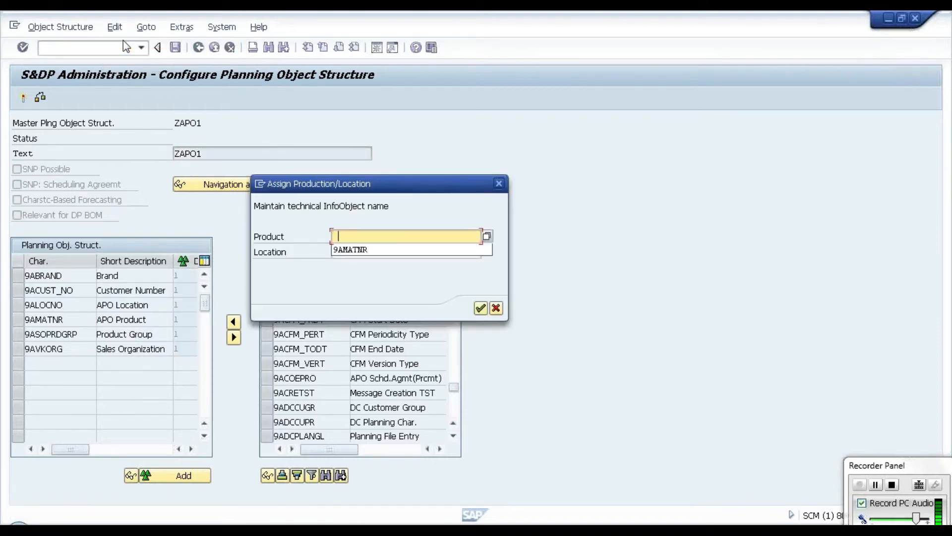
left_click(358, 250)
left_click(357, 251)
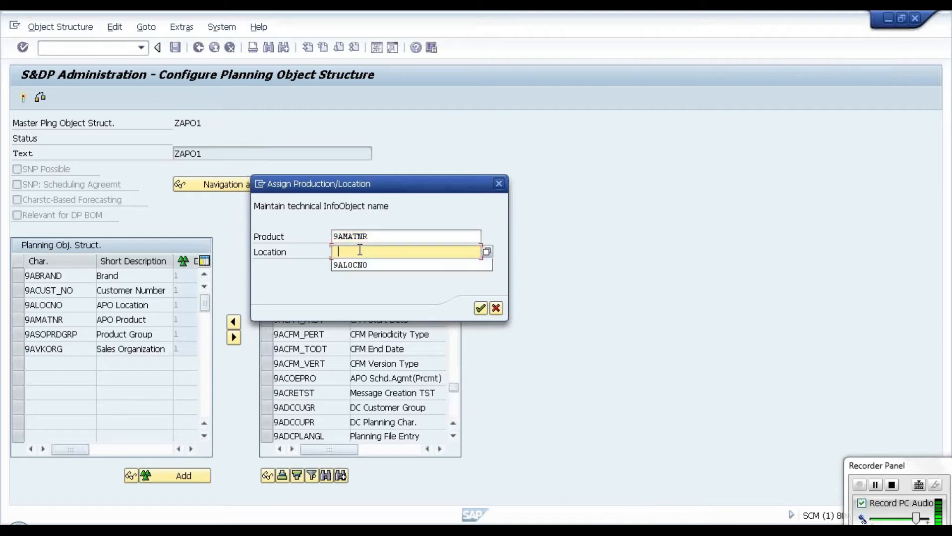
left_click(357, 267)
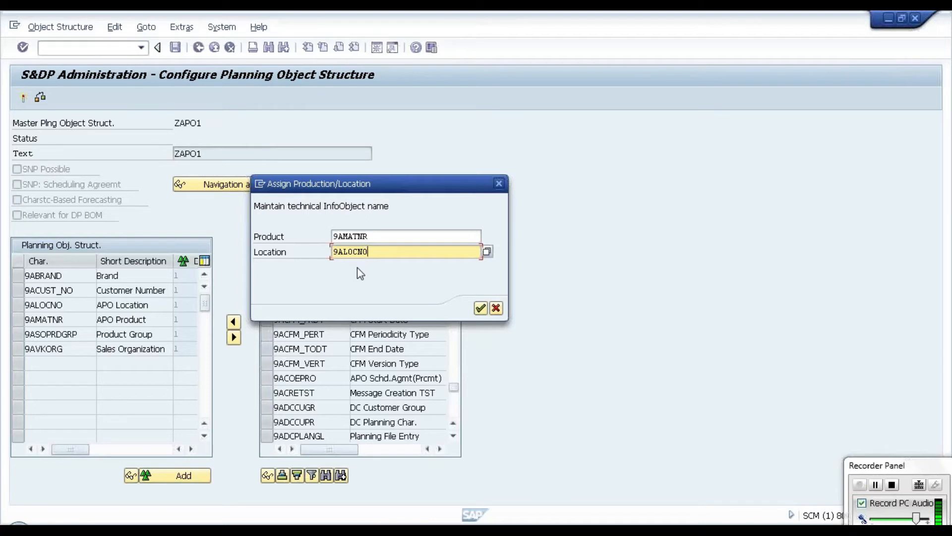
left_click(481, 309)
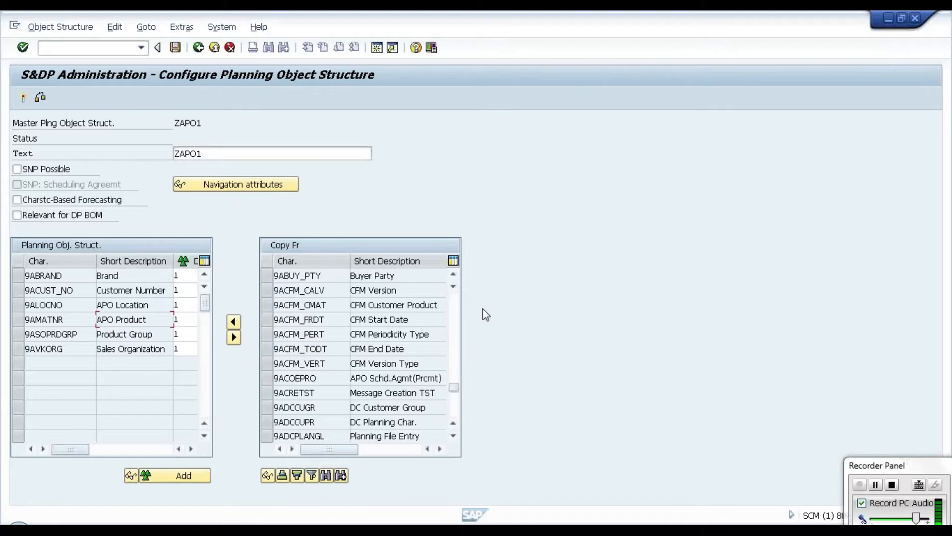
Step: Reopen the product/location assignment of the planning object structure to check its InfoObject names
left_click(114, 27)
left_click(124, 44)
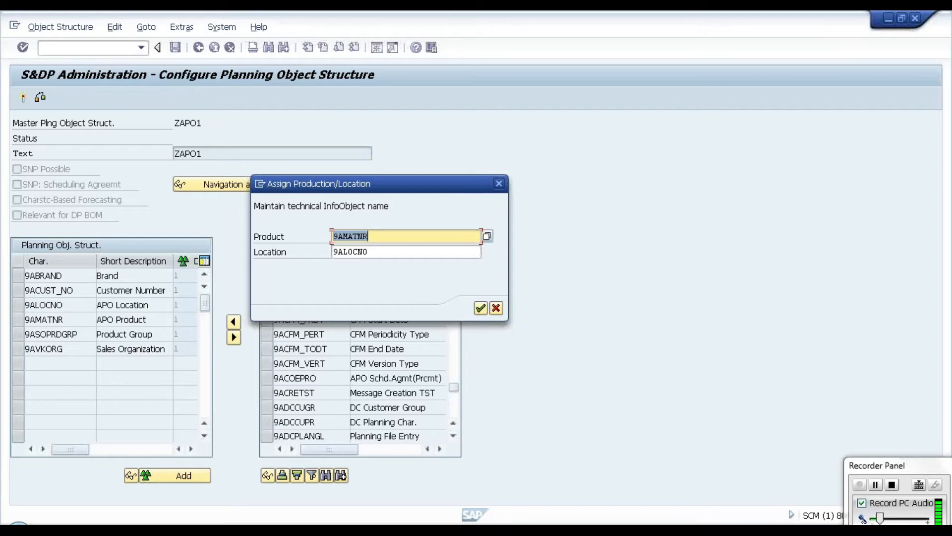
Step: Switch to the ongoing call's conversation in Skype and send the chat message LOT OF VOICE
left_click(204, 529)
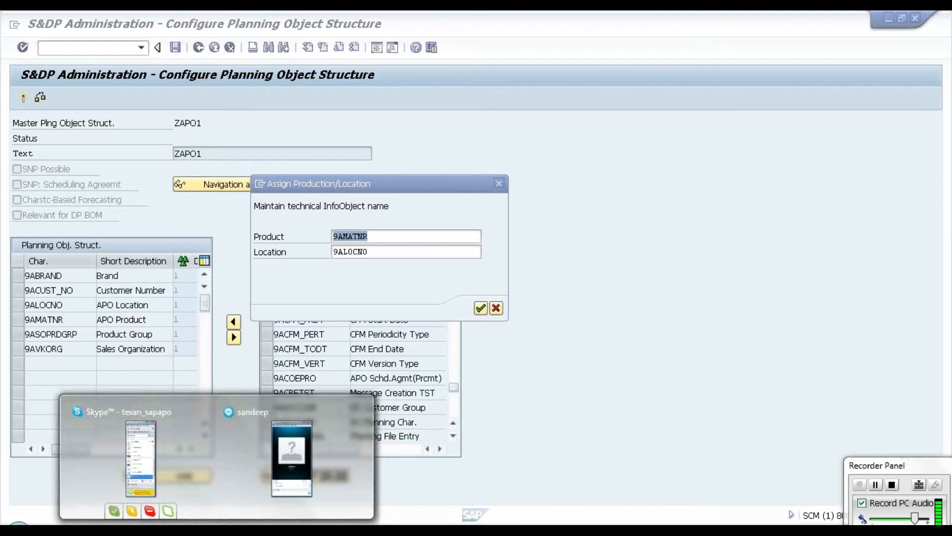
left_click(292, 457)
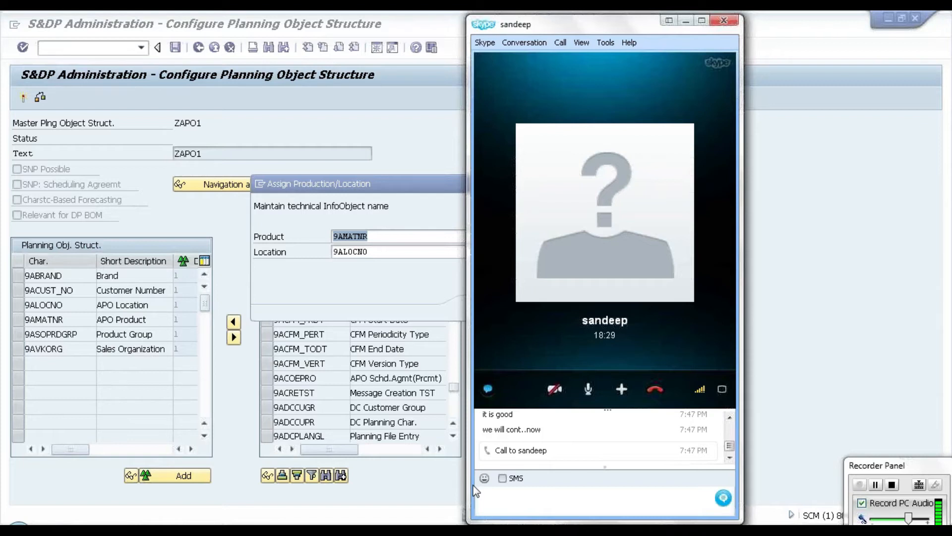
key("Caps_Lock")
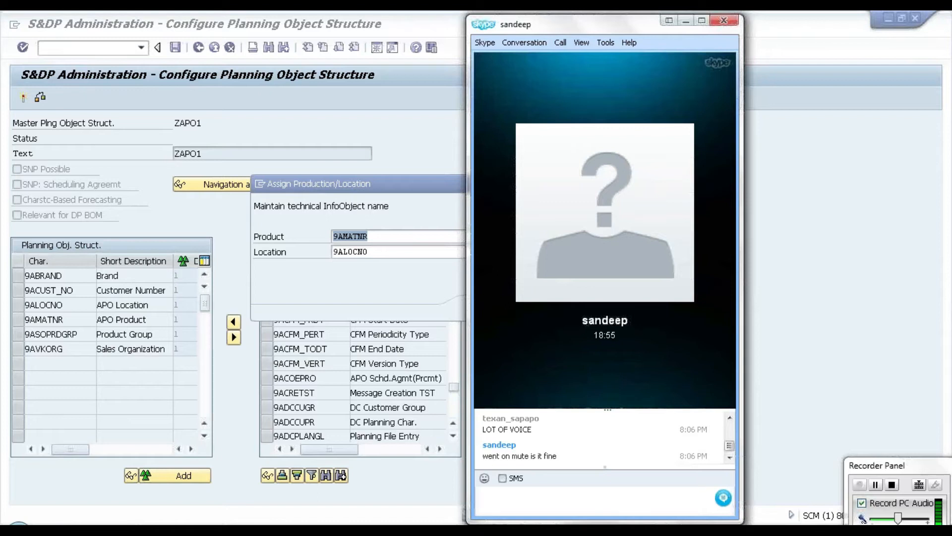
Step: Switch back to SAP, close the product/location assignment and save ZAPO1, returning to the administration list
mouse_move(699, 48)
left_click(689, 21)
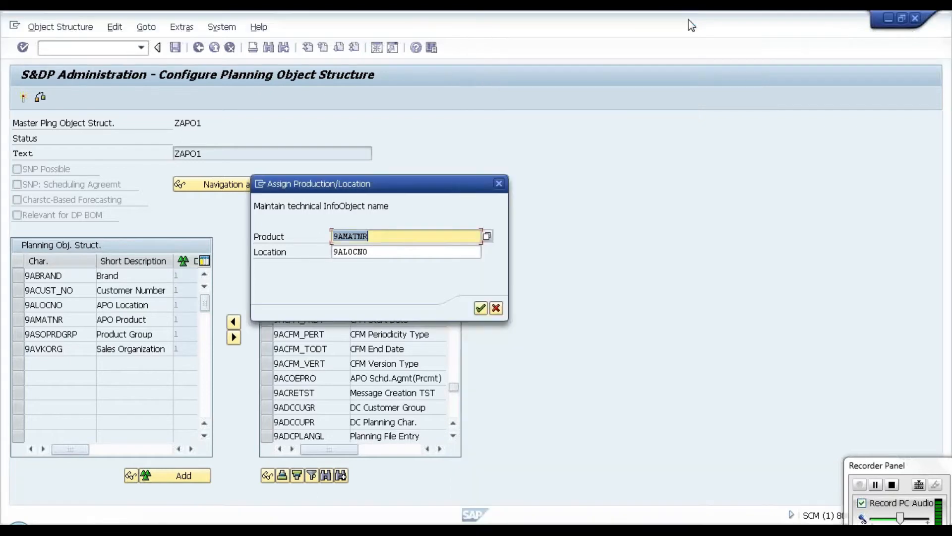
left_click(480, 308)
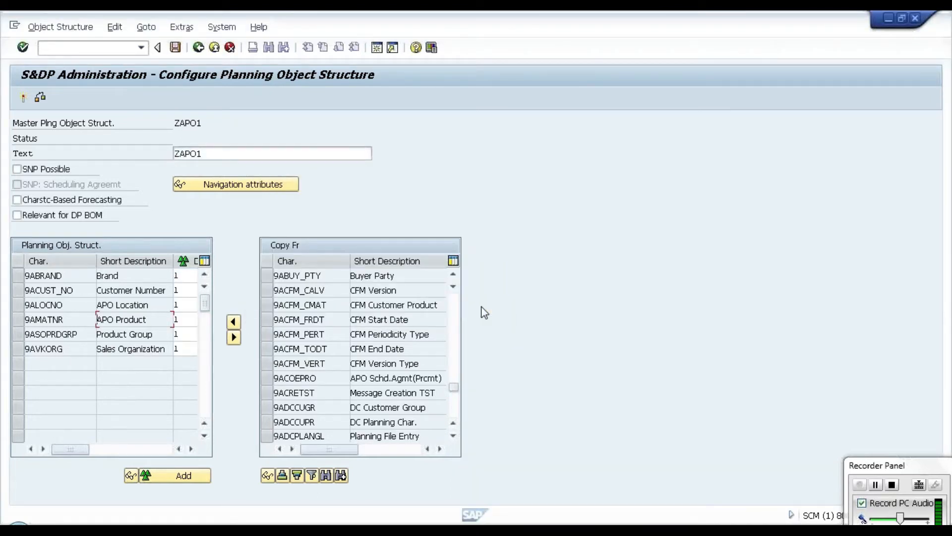
left_click(176, 48)
left_click(198, 49)
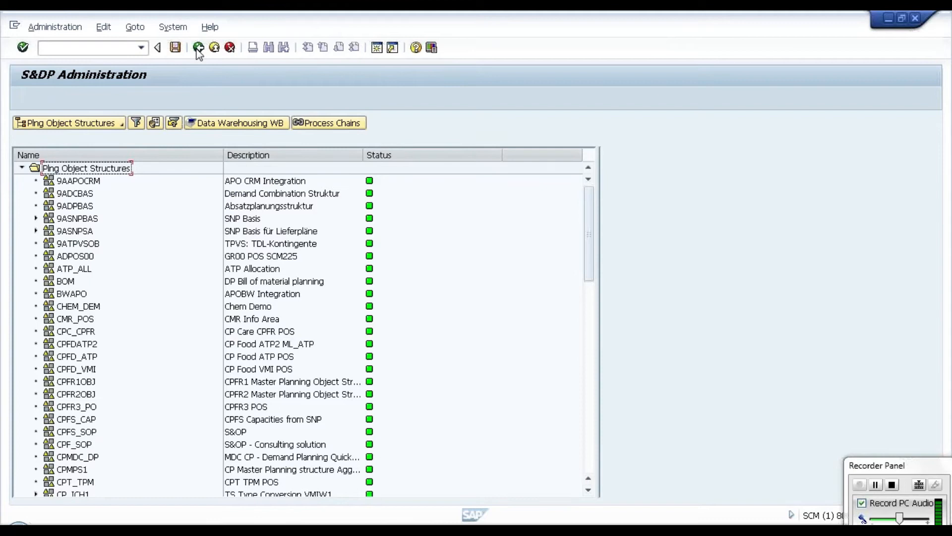
Step: Find ZAPO1 among the planning object structures, open it to check its status and return to the list
left_click_drag(591, 264, 594, 413)
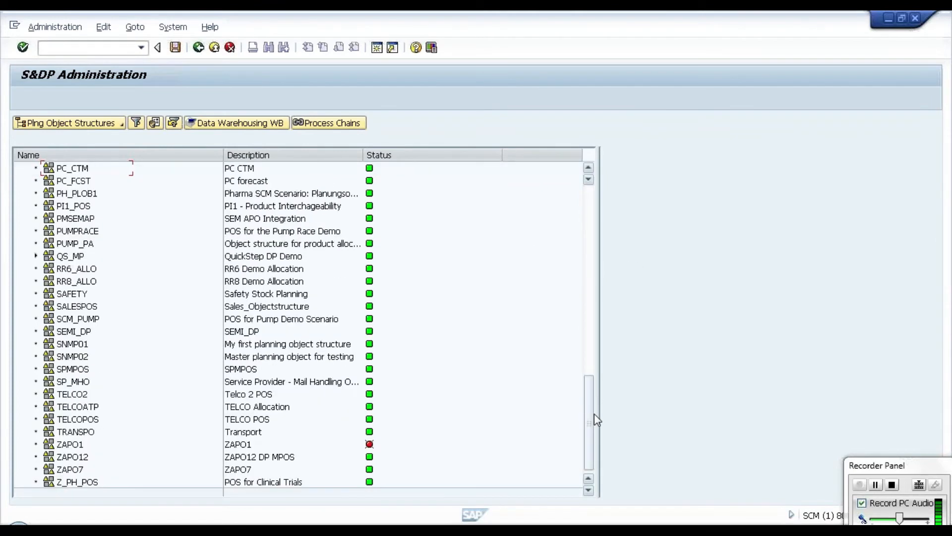
left_click(79, 446)
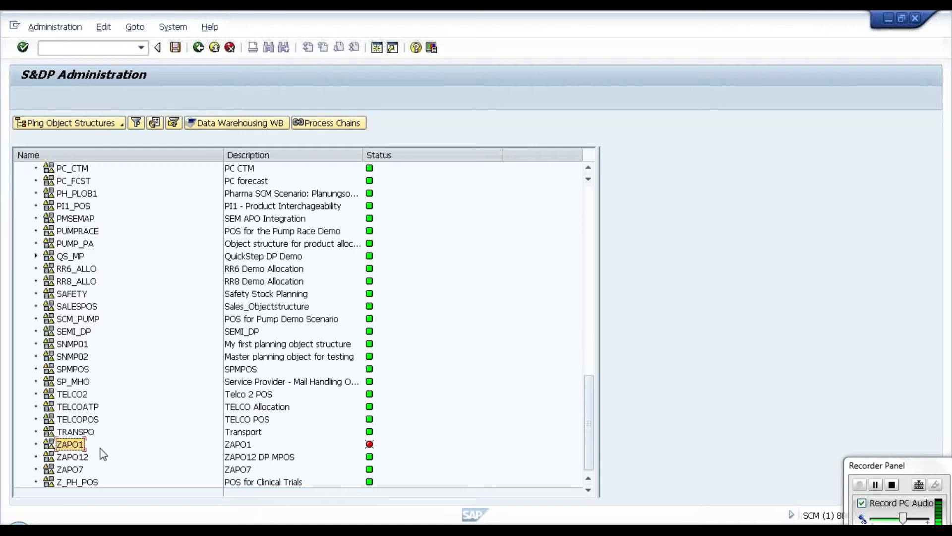
double_click(72, 445)
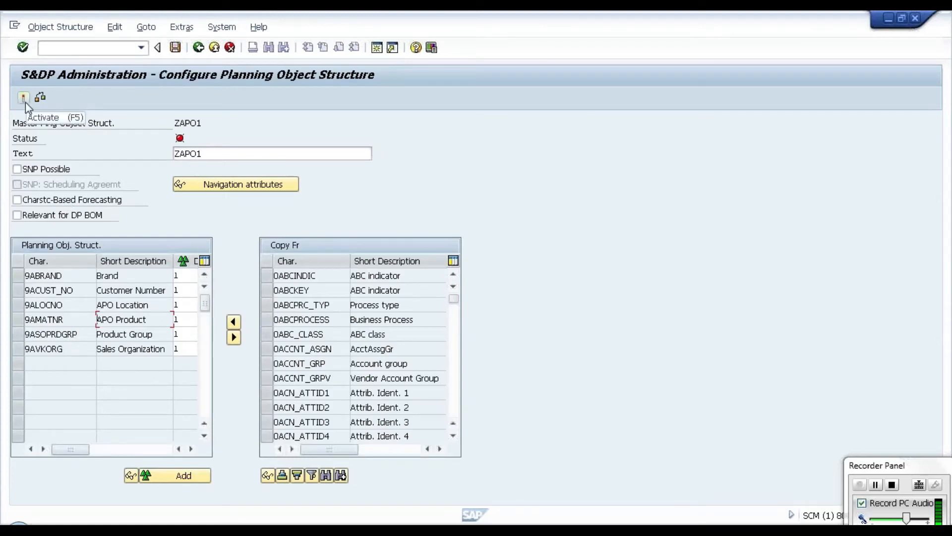
left_click(198, 47)
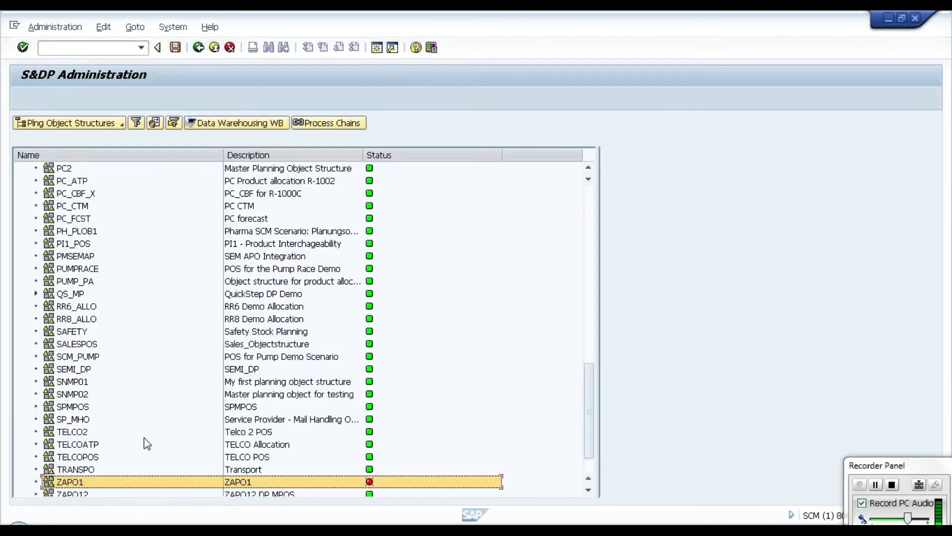
Step: Activate planning object structure ZAPO1
right_click(75, 483)
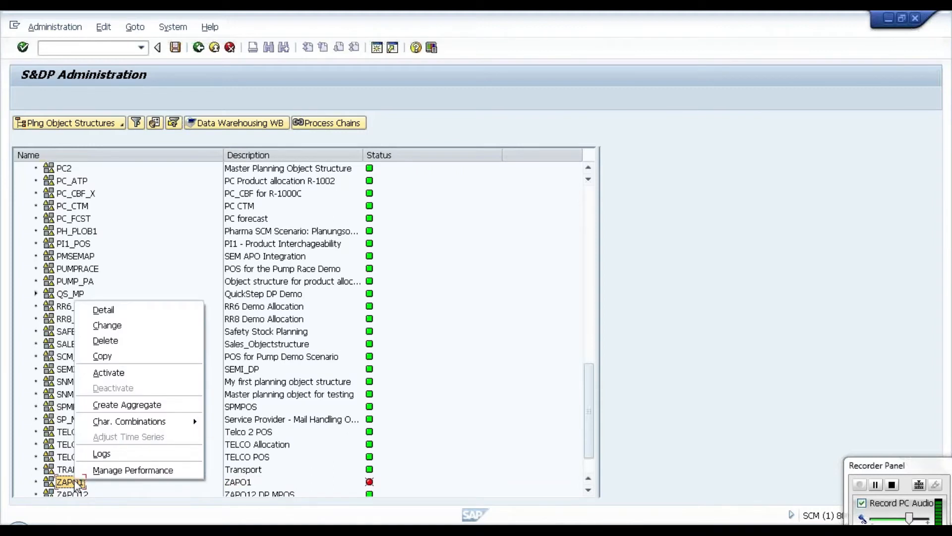
left_click(112, 375)
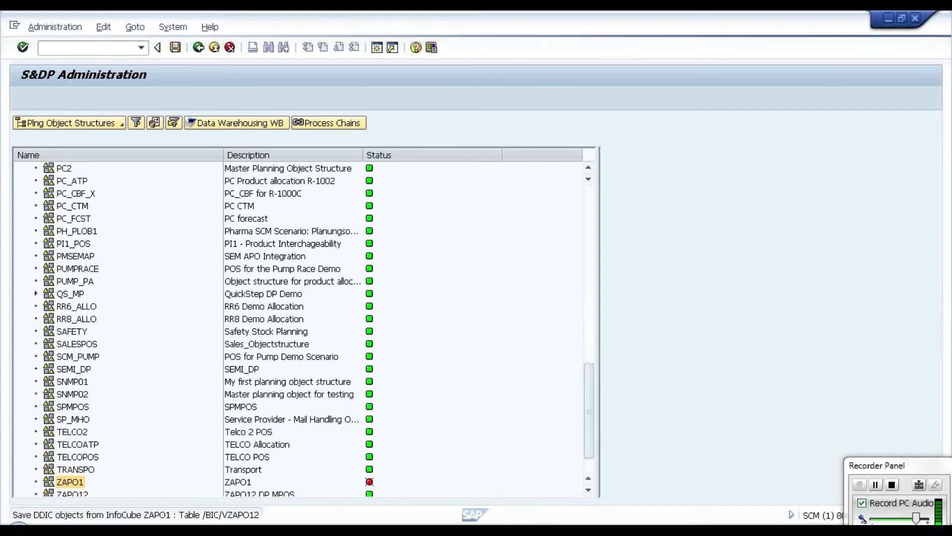
mouse_move(165, 523)
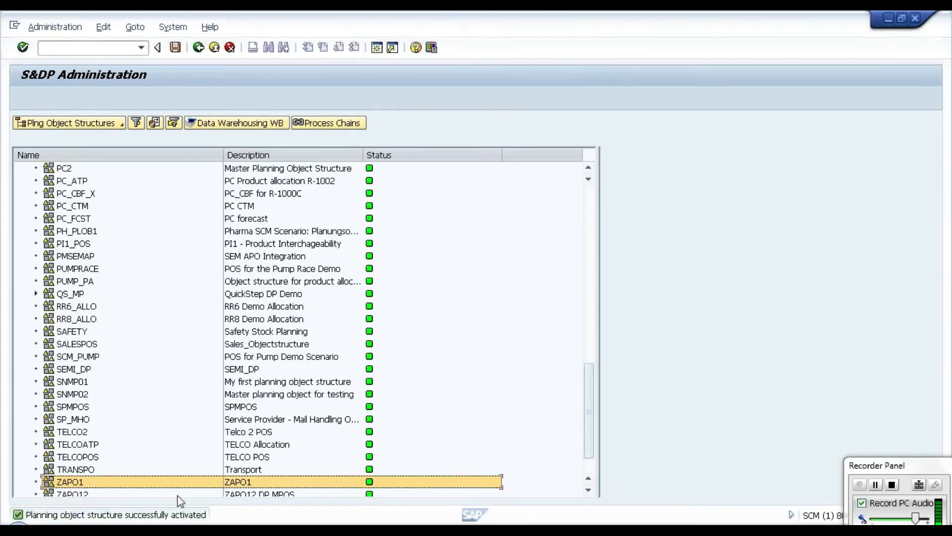
Step: Display the activated ZAPO1, check its characteristics and product/location assignment, and return to the list
left_click(62, 484)
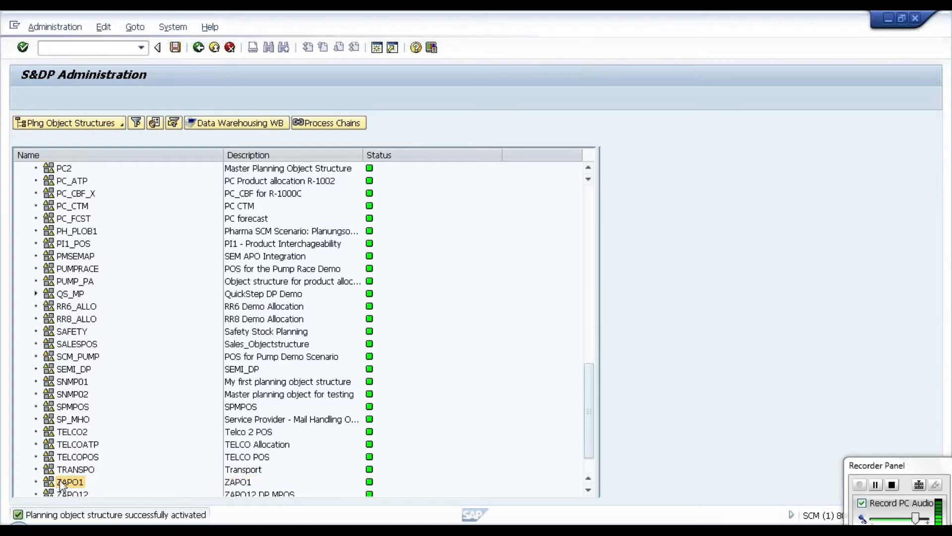
right_click(62, 483)
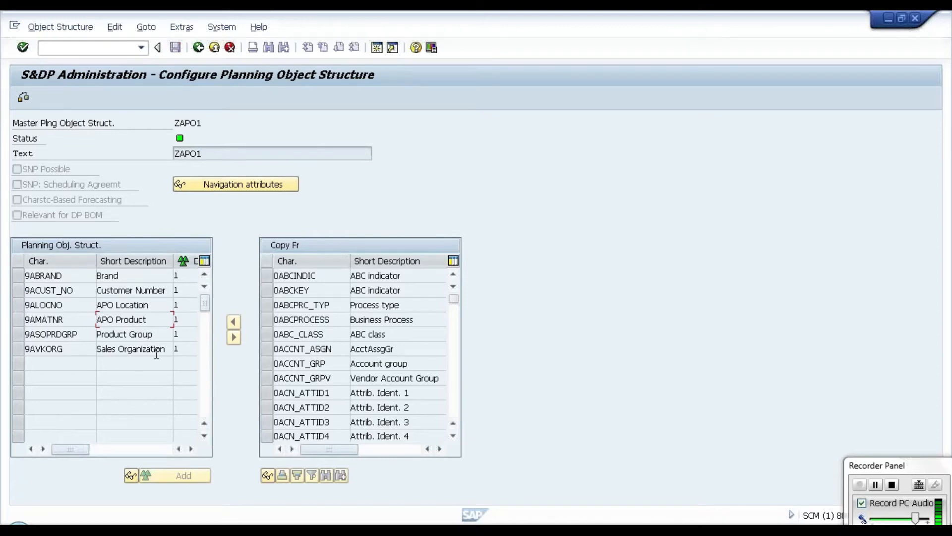
left_click_drag(379, 378, 344, 370)
left_click_drag(344, 369, 277, 388)
left_click(115, 29)
left_click(121, 42)
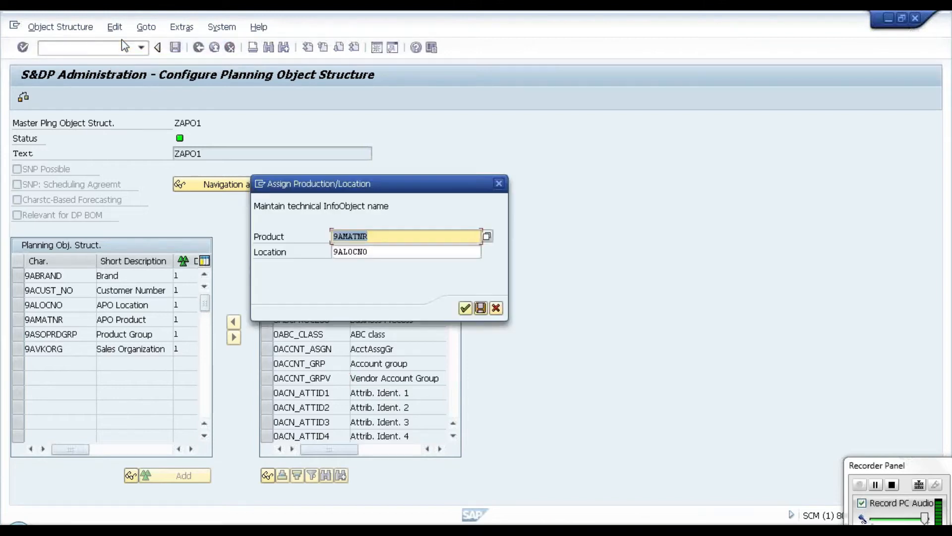
left_click(465, 308)
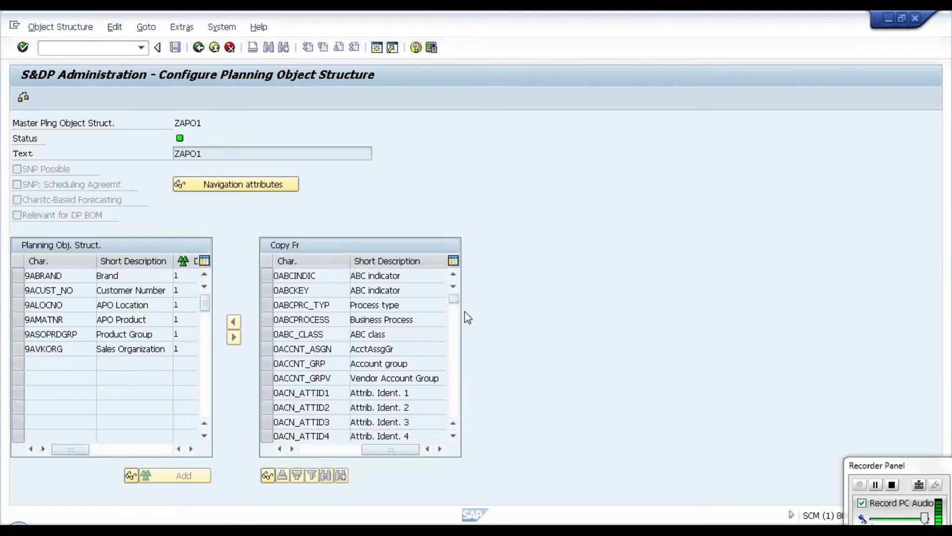
left_click(199, 48)
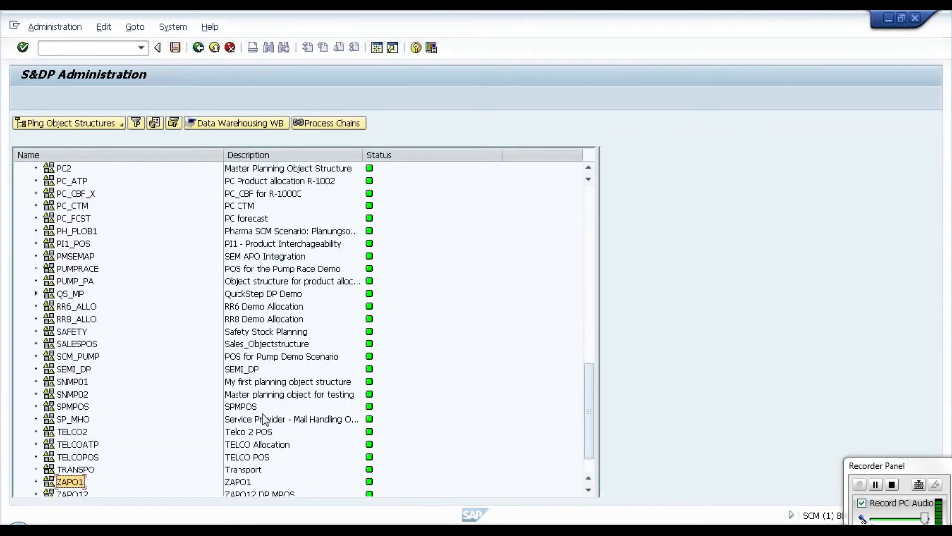
Step: Open characteristic combination maintenance for ZAPO1 and start creating a single characteristic combination
double_click(69, 482)
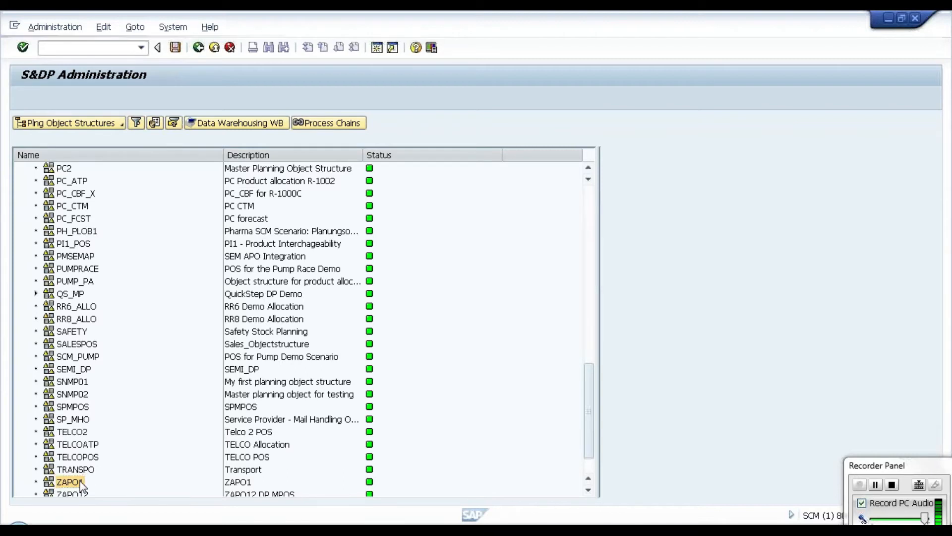
right_click(82, 483)
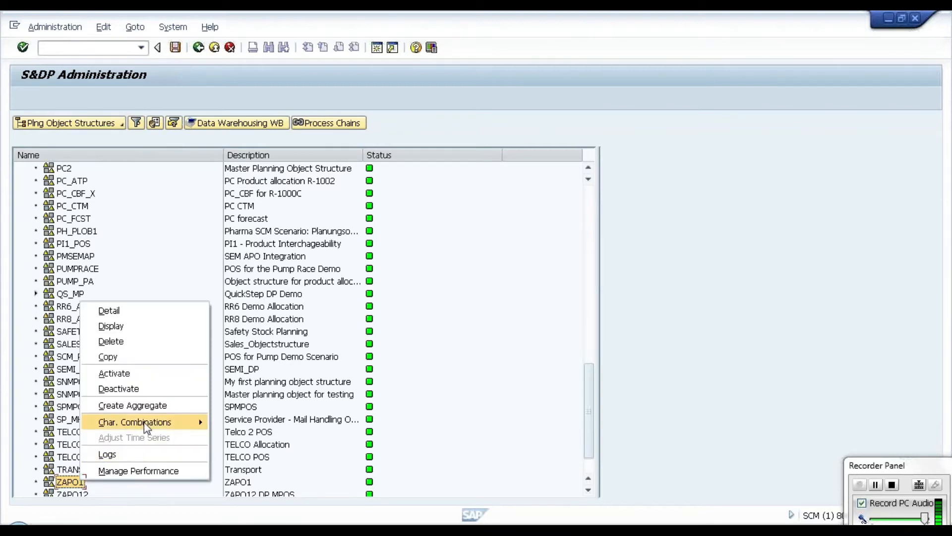
mouse_move(145, 425)
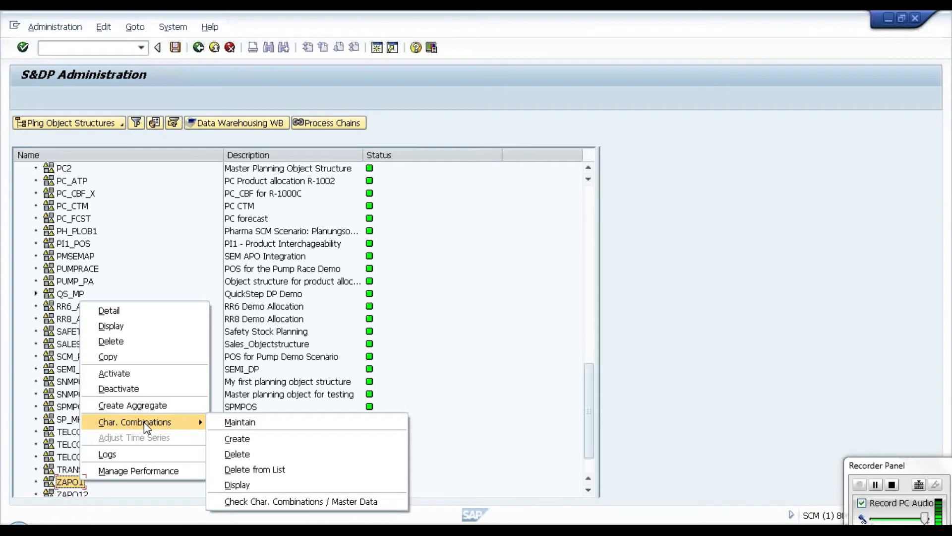
left_click(240, 422)
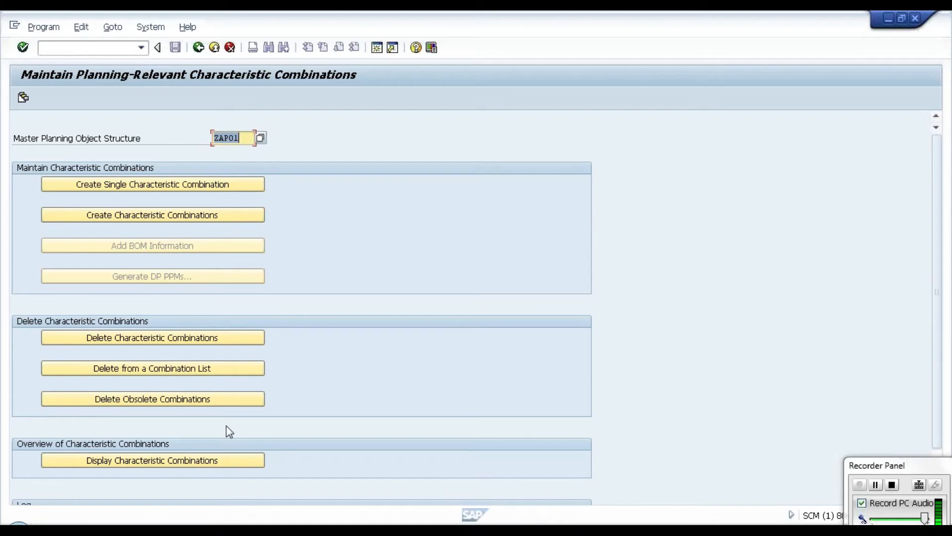
left_click(216, 190)
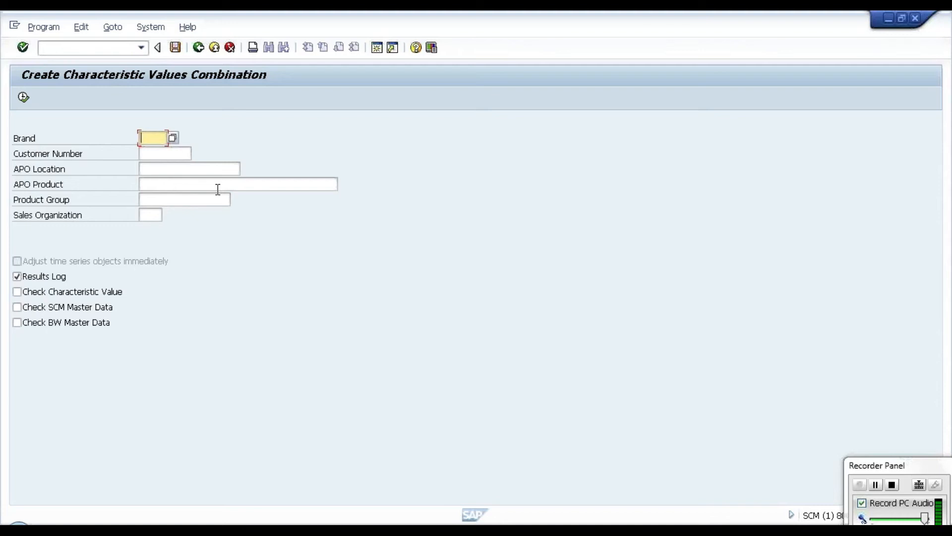
Step: Enter brand B1, the customer number, APO location L1 and APO product P1 for the new combination
key("Caps_Lock")
type("B1")
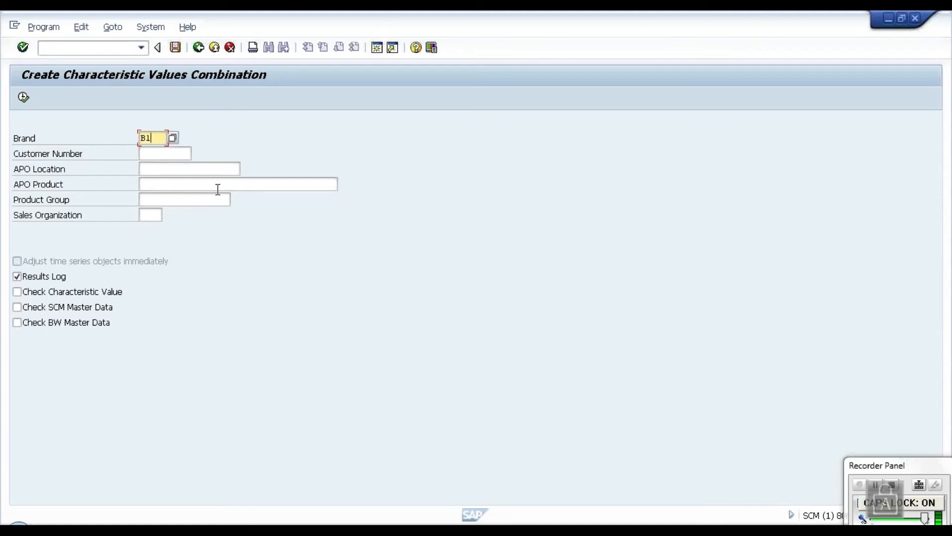
left_click(164, 157)
type("C1")
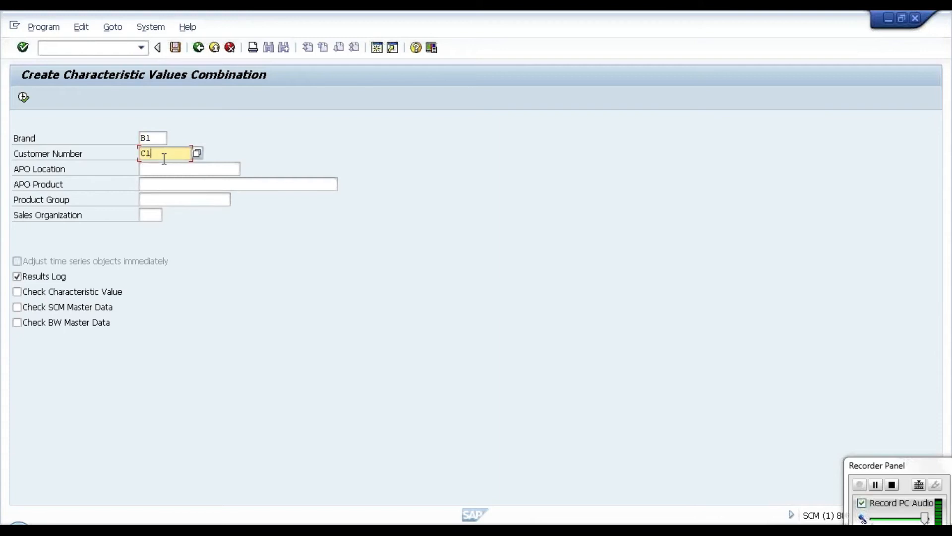
left_click(156, 169)
type("L1")
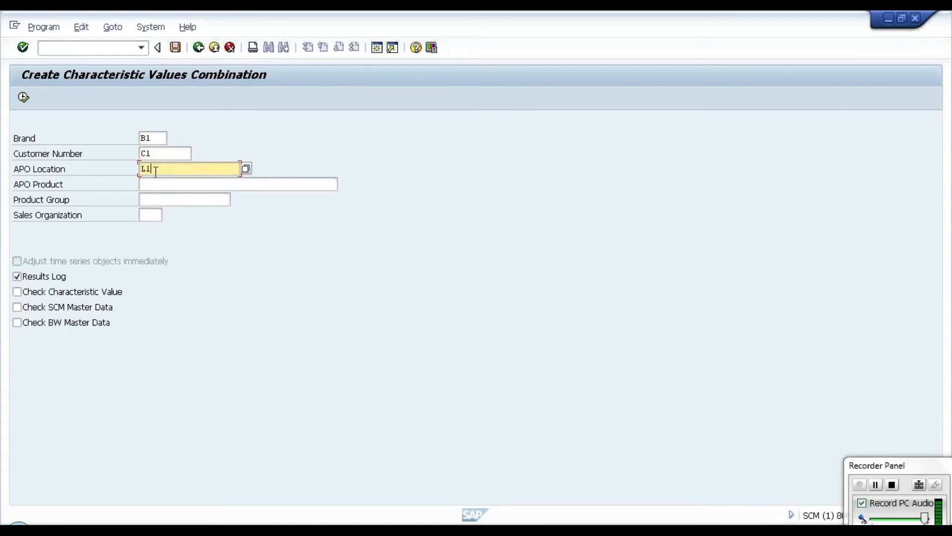
left_click(151, 185)
type("P1")
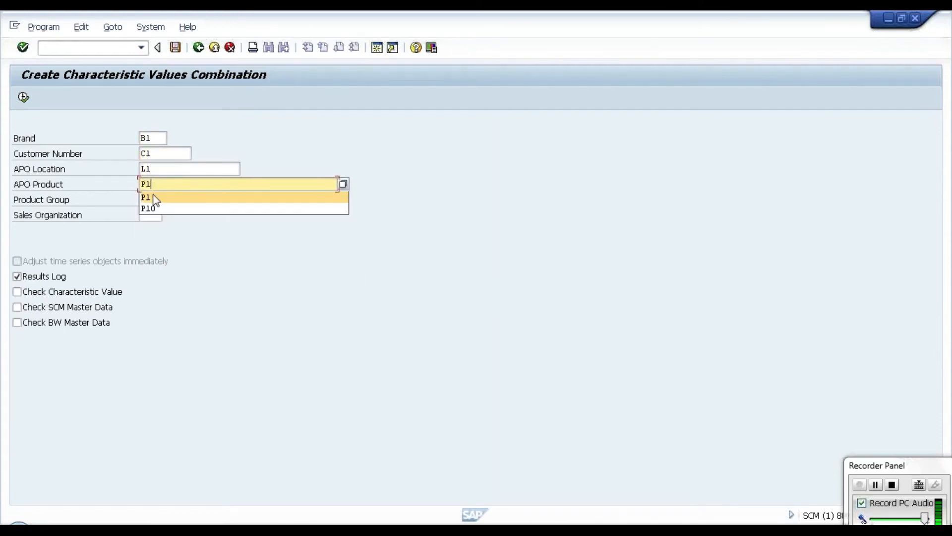
left_click(221, 261)
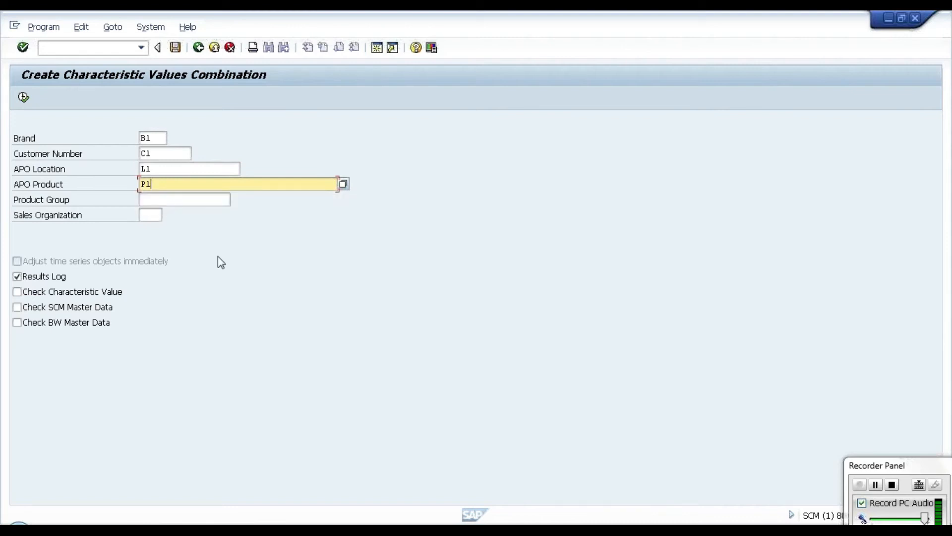
Step: Enter product group PG1 and sales organization S01, and create the characteristic combination
left_click(184, 204)
type("PG1")
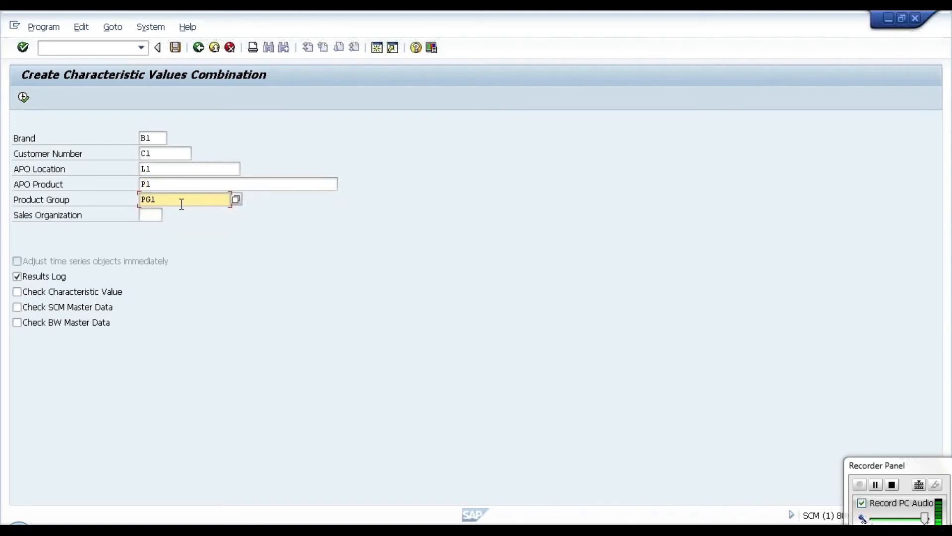
left_click(153, 213)
type("S01")
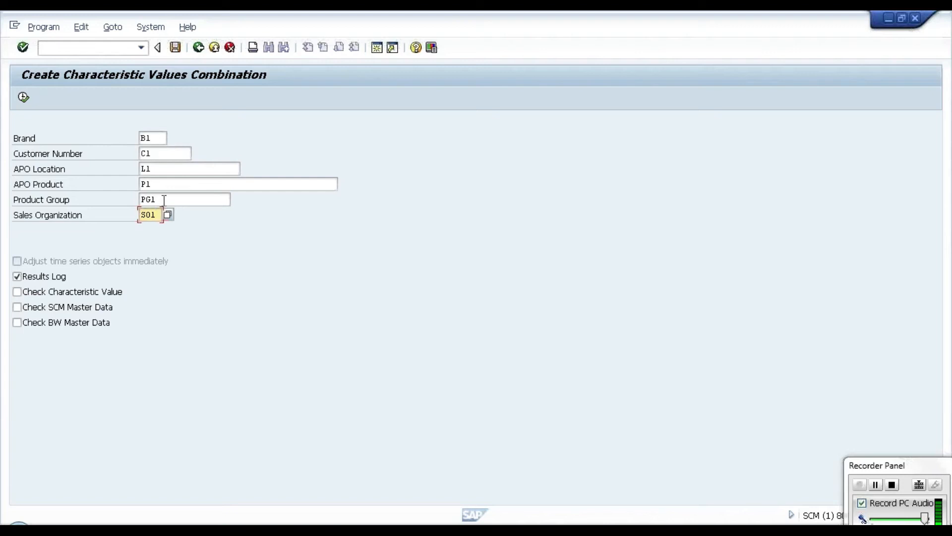
left_click_drag(159, 215, 137, 214)
left_click(136, 215)
left_click(23, 99)
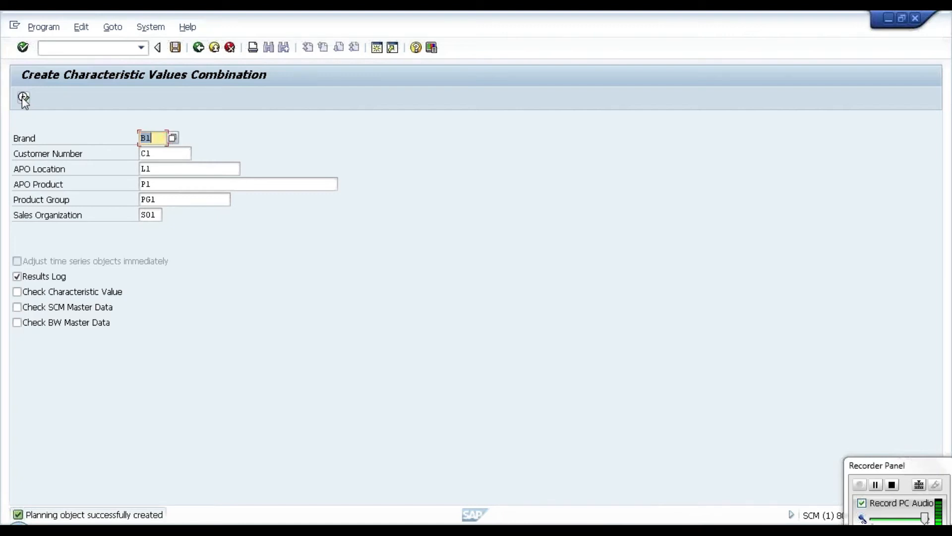
Step: Create another combination with APO product P2, keeping the other characteristic values
left_click(180, 184)
key("BackSpace")
type("2")
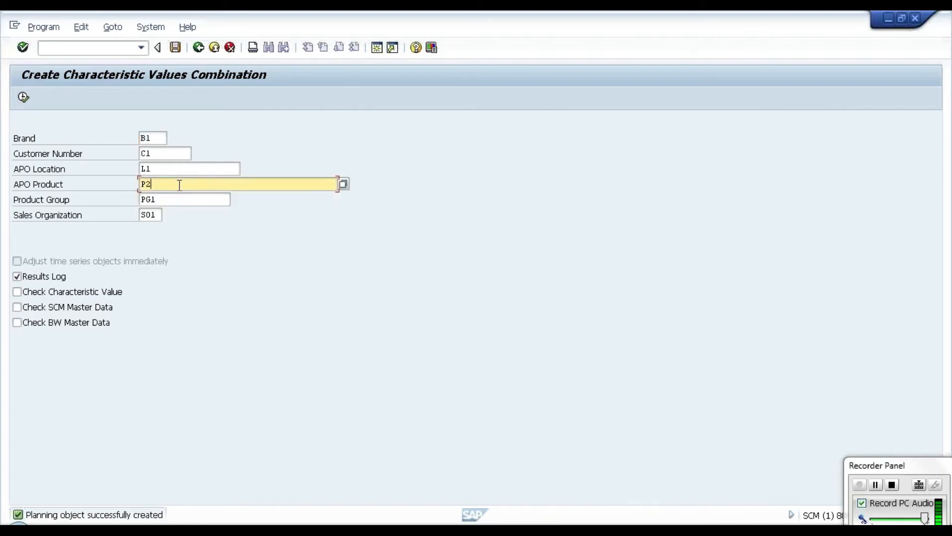
left_click(23, 98)
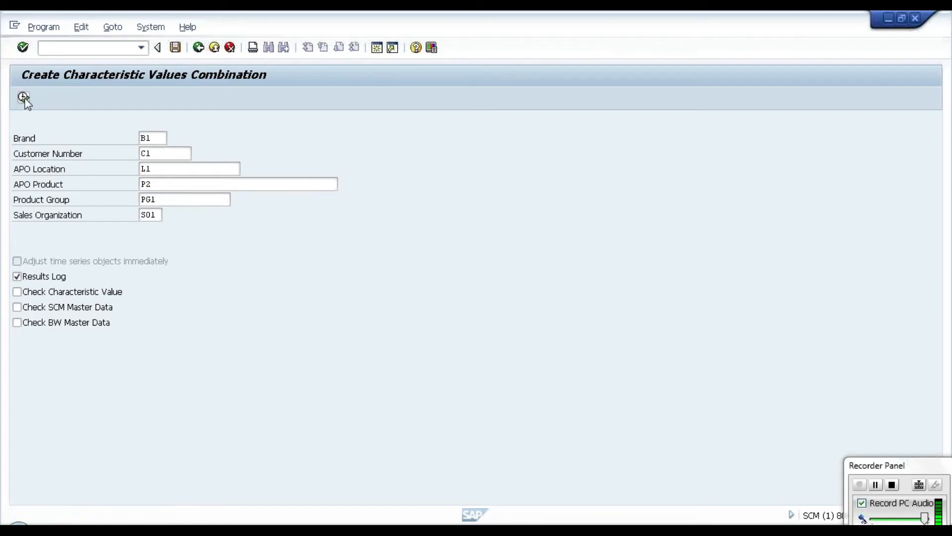
Step: Create a further combination with the same characteristic values but APO product P3
left_click(180, 184)
key("BackSpace")
type("3")
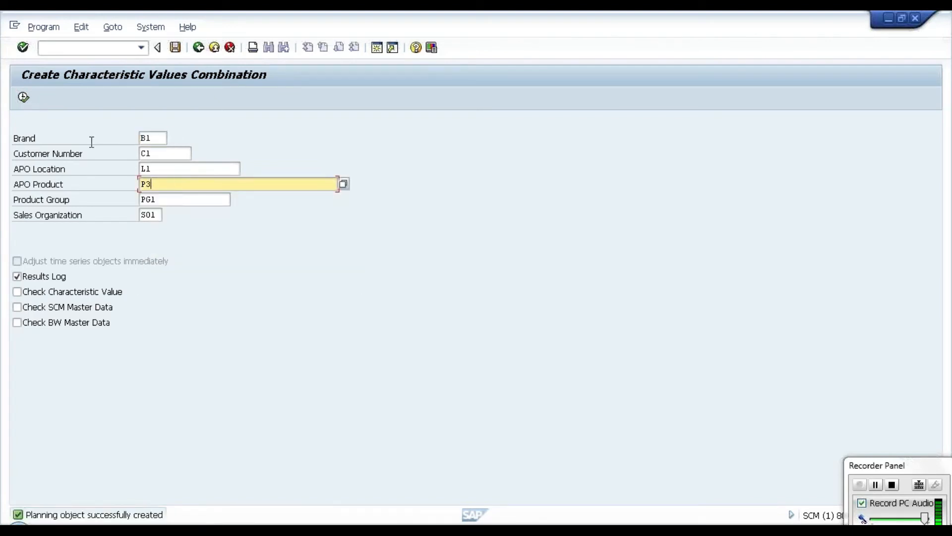
left_click(23, 97)
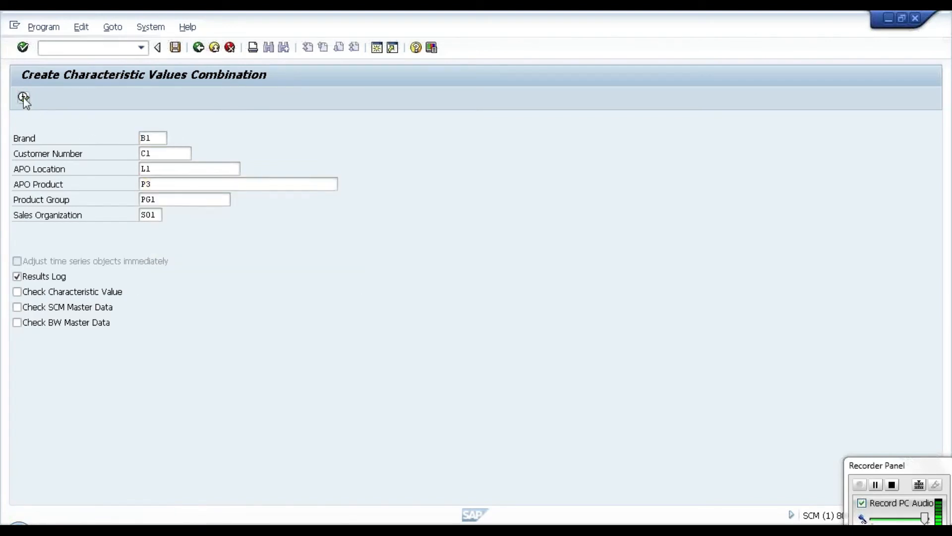
Step: Create a combination with APO product P4 and return to the characteristic combination maintenance overview
left_click(175, 184)
key("BackSpace")
type("4")
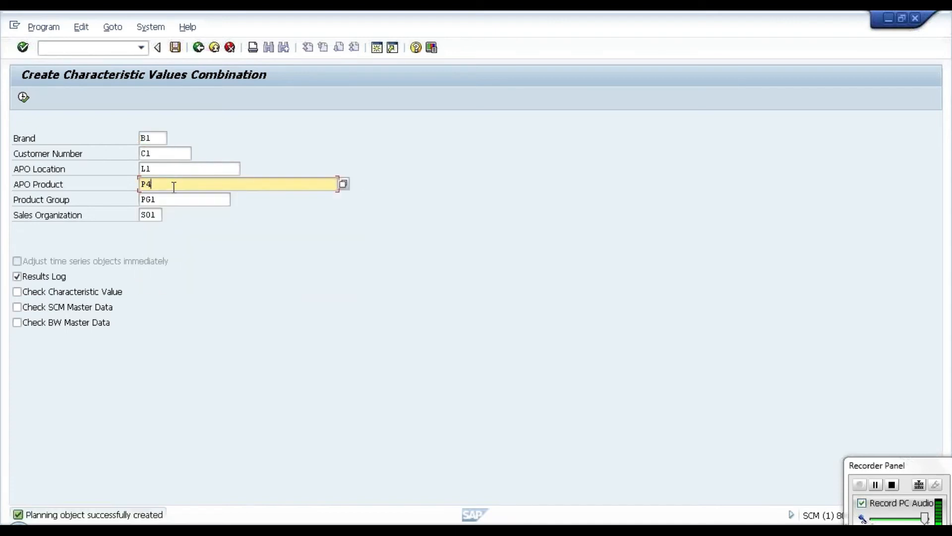
left_click(23, 97)
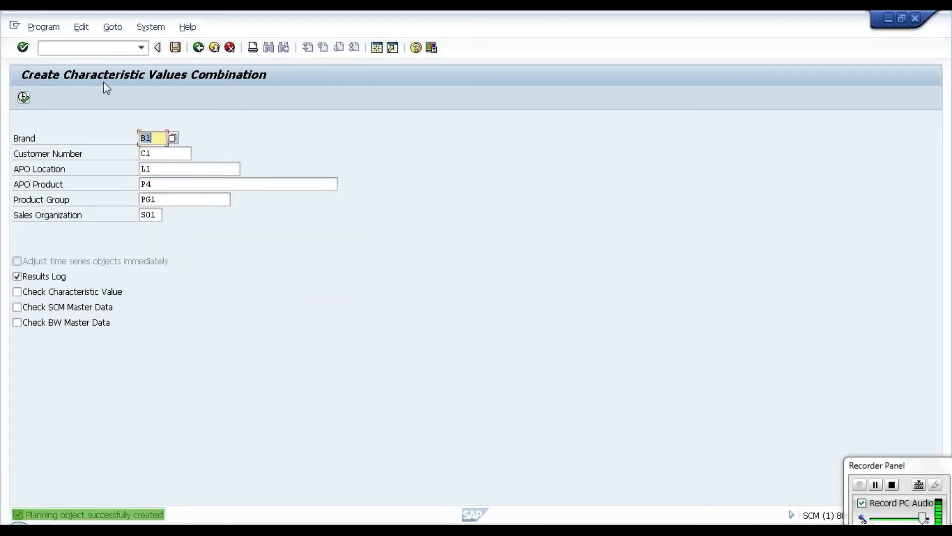
left_click(198, 48)
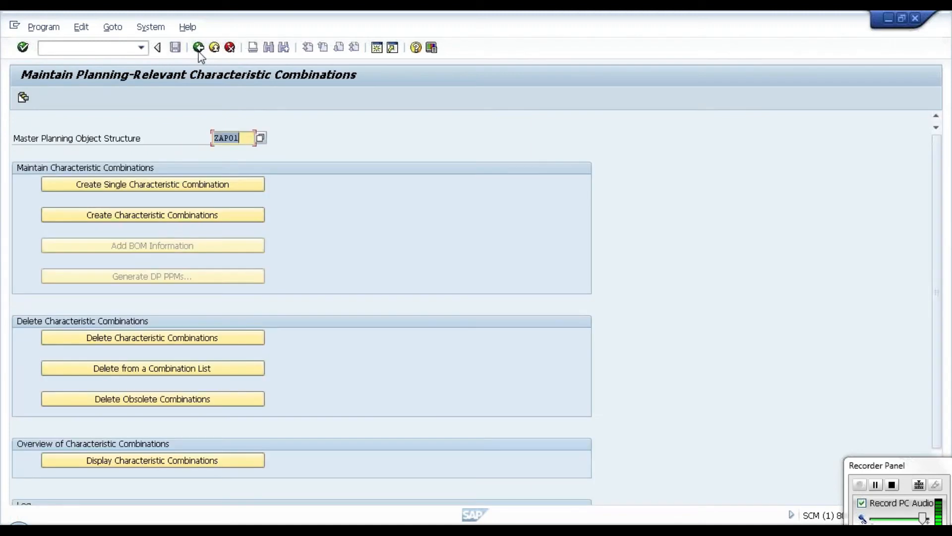
Step: Display the existing characteristic combinations of planning object structure ZAPO1, and return to the maintenance overview
left_click(145, 462)
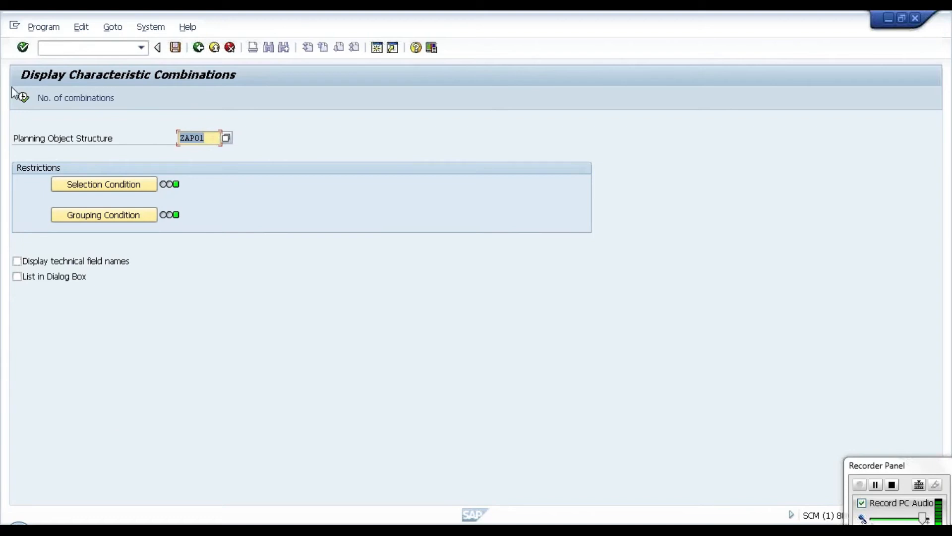
left_click(24, 98)
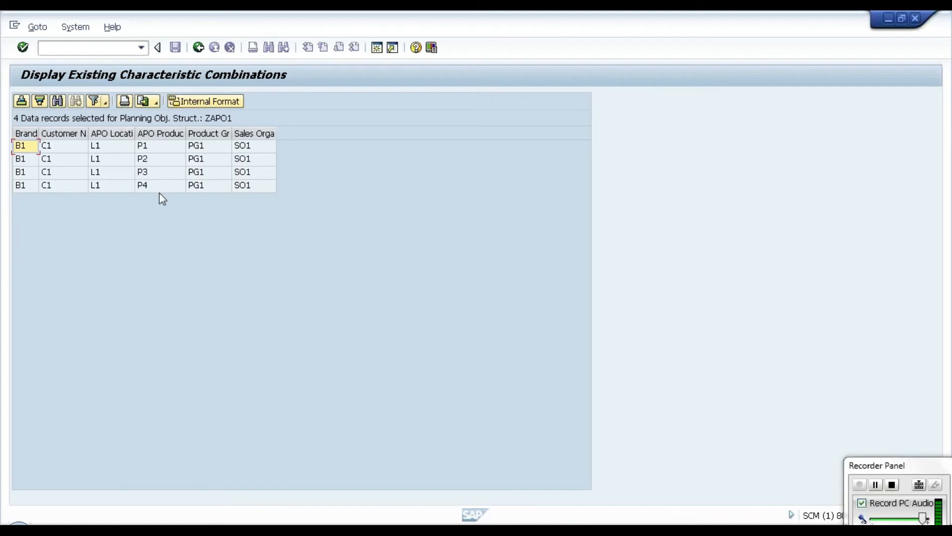
left_click(199, 47)
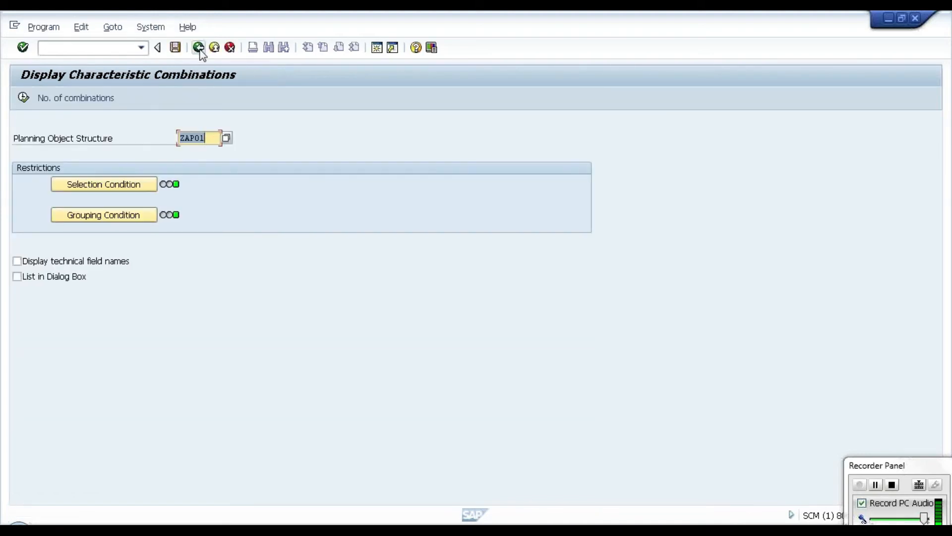
left_click(200, 51)
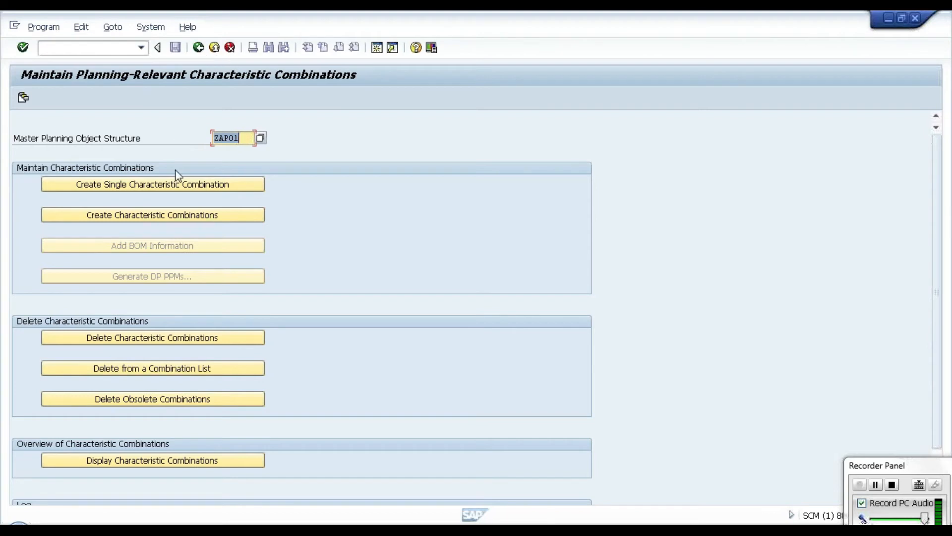
Step: Switch to the ongoing call's conversation in Skype and send the message "IS IT CLEAR?"
mouse_move(217, 524)
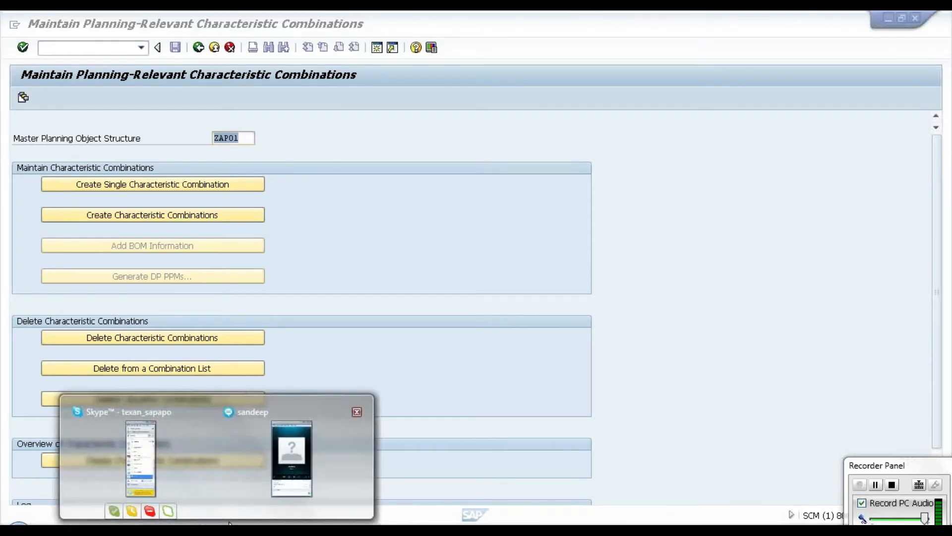
left_click(280, 490)
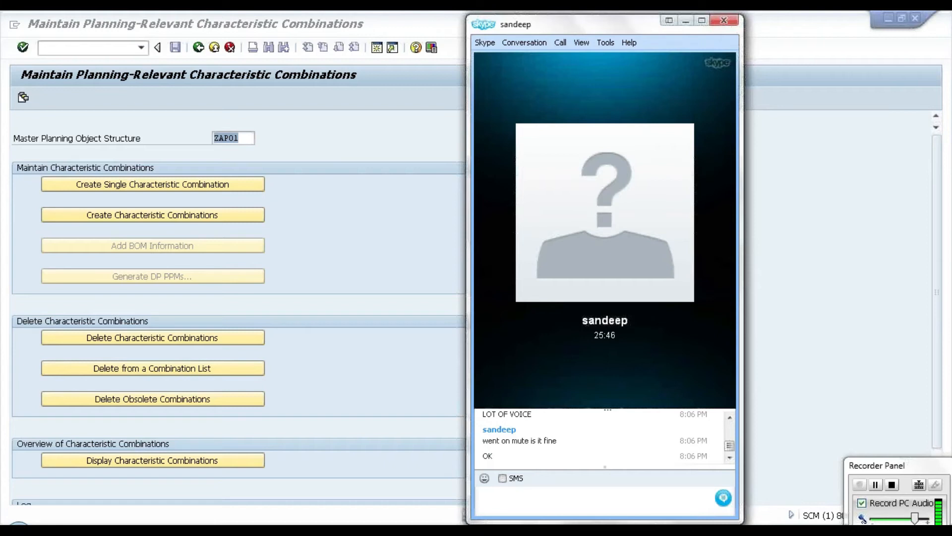
type("IS IT CLEAR?")
key("Return")
key("Caps_Lock")
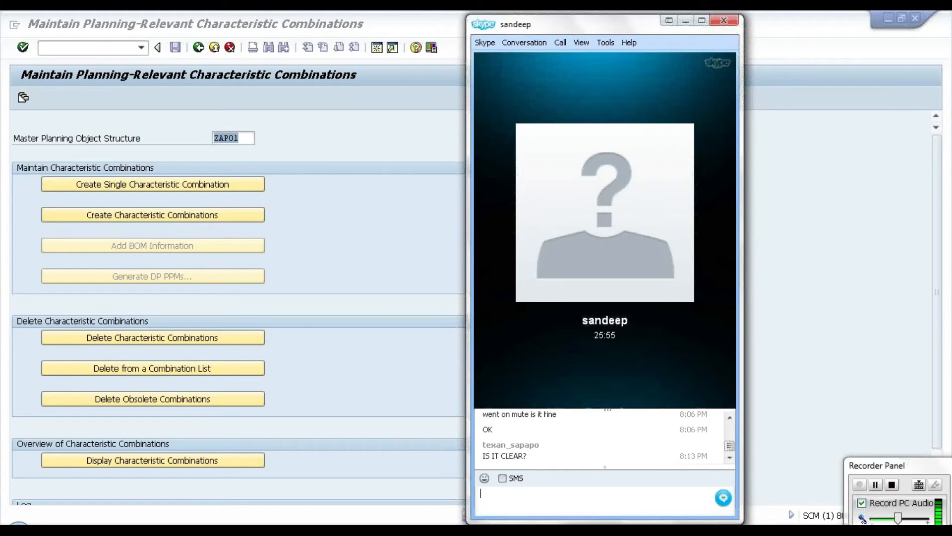
Step: Send the chat messages "agin lot sound" and "thx" to the call participant
type("agin lot sound")
key("Return")
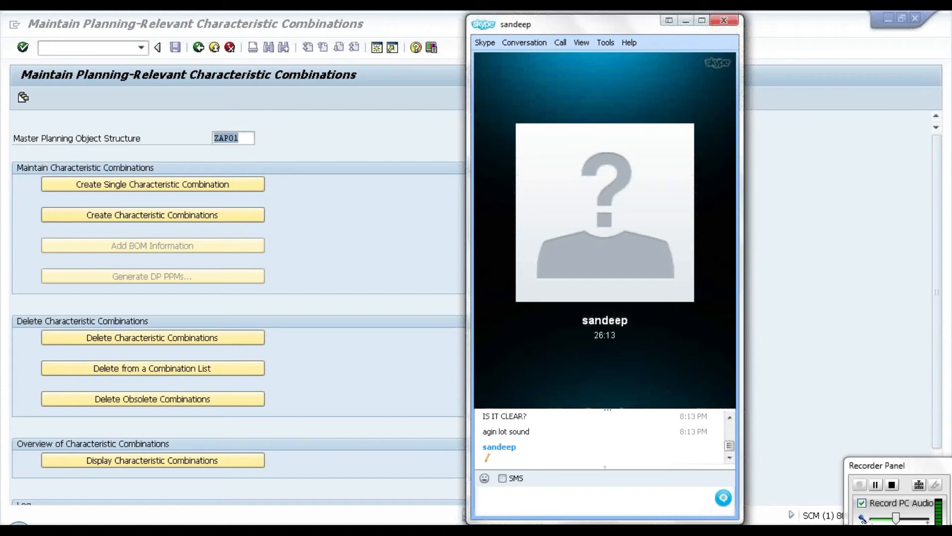
type("thx")
key("Return")
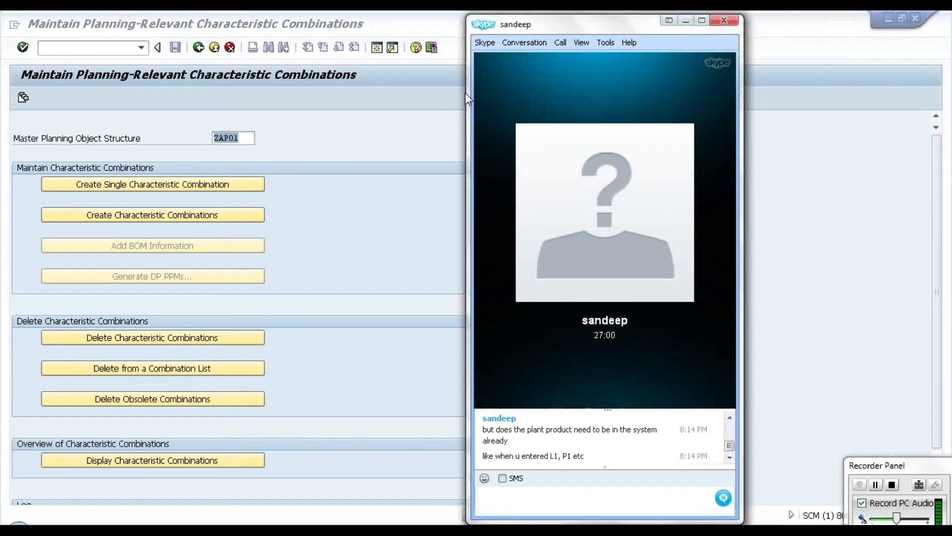
Step: Send the chat message "if it's free for you,then call me on my mobile"
type("if it's free then call me on my m")
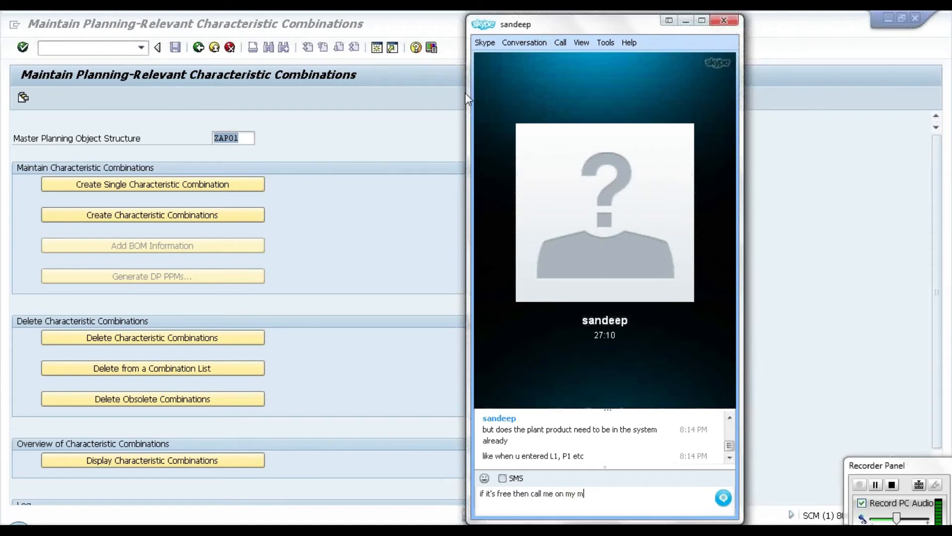
type("obile")
left_click(514, 494)
type("for you ,")
key("Return")
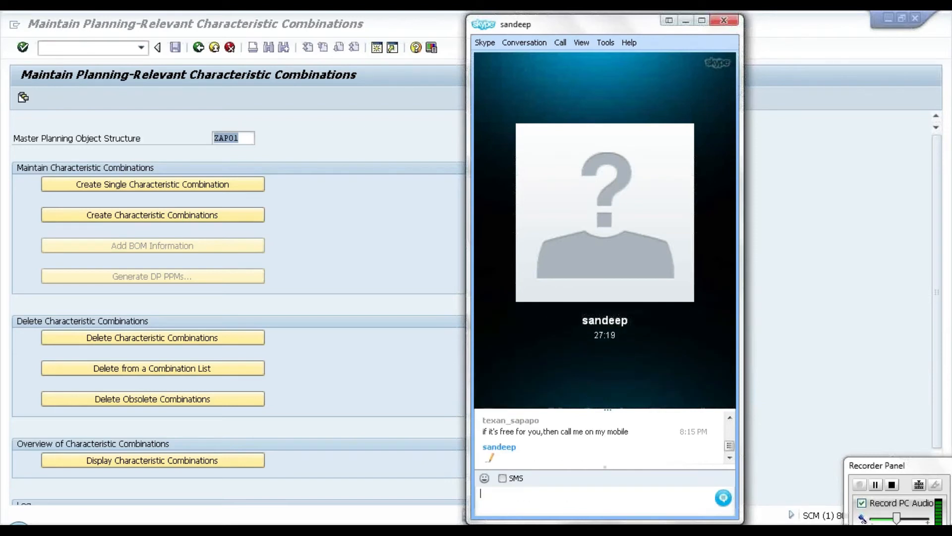
Step: Check the latest chat messages and send the mobile phone number as a reply
left_click(731, 417)
left_click(730, 419)
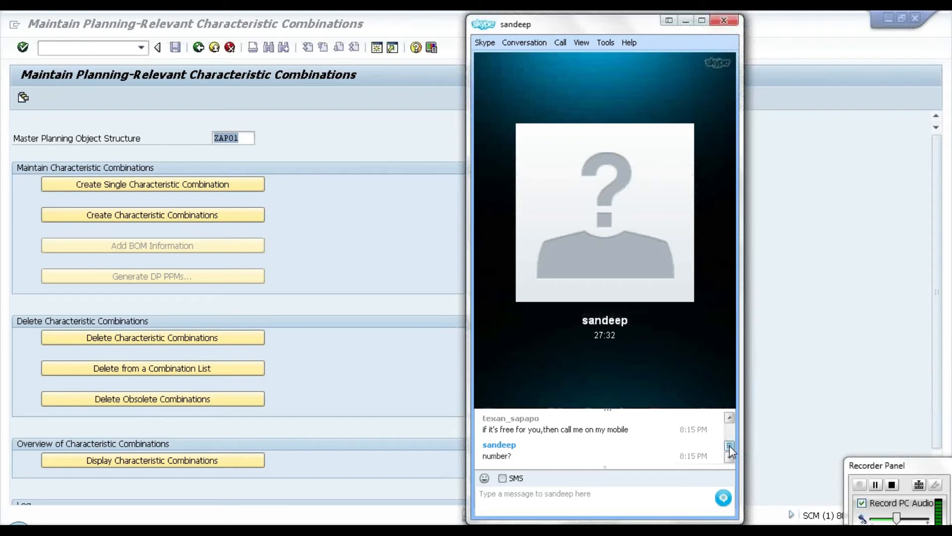
left_click(583, 507)
key("Return")
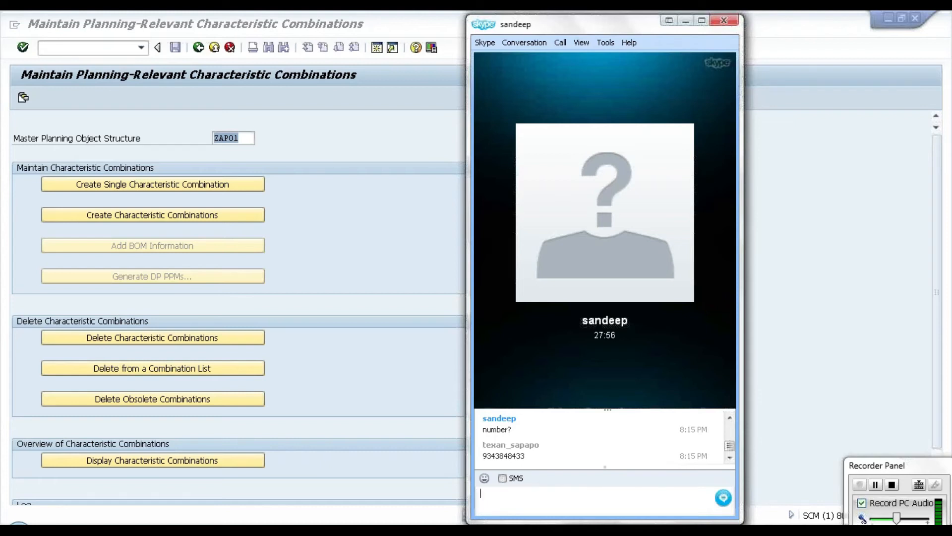
Step: End the Skype call and send the reply "ok" in the chat
mouse_move(635, 302)
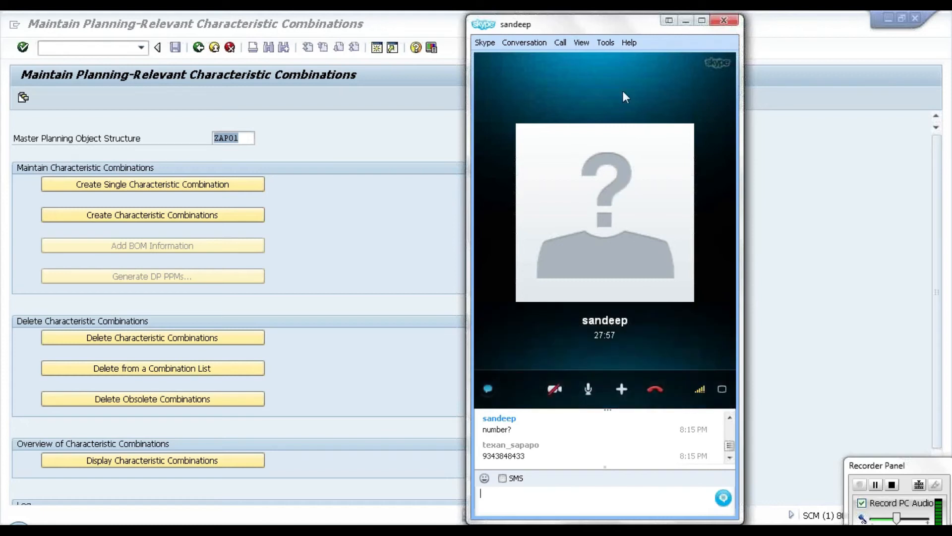
left_click(656, 389)
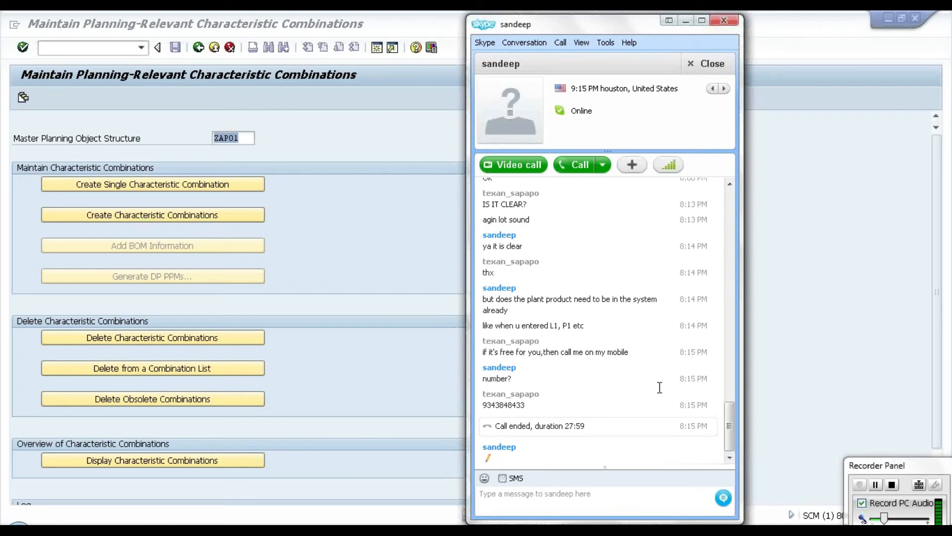
type("ok")
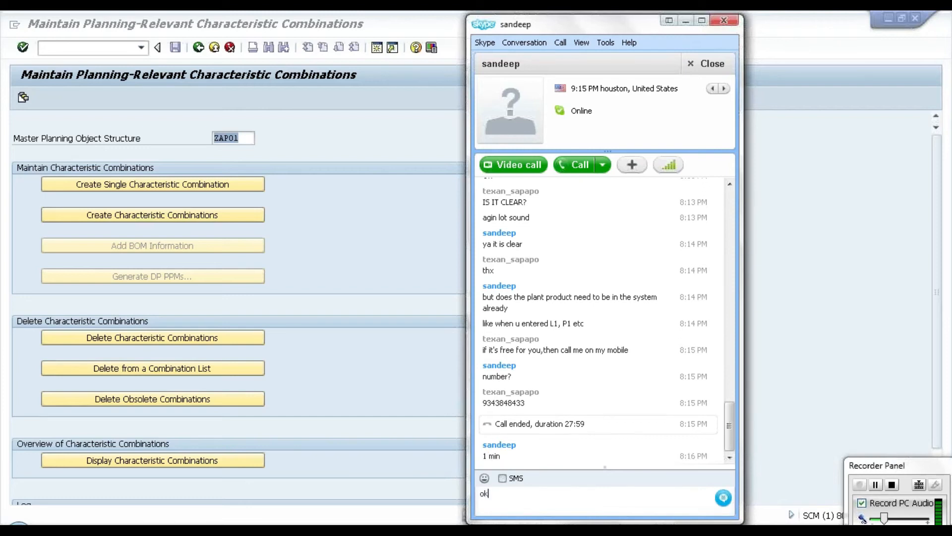
key("Return")
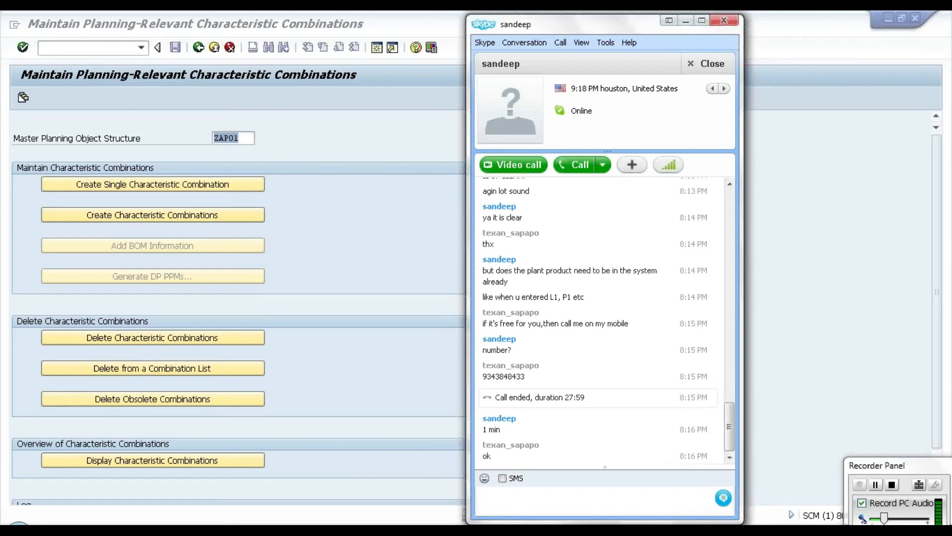
Step: Put the Skype chat window away and return from the combination maintenance screen to the S&DP Administration overview
left_click(692, 22)
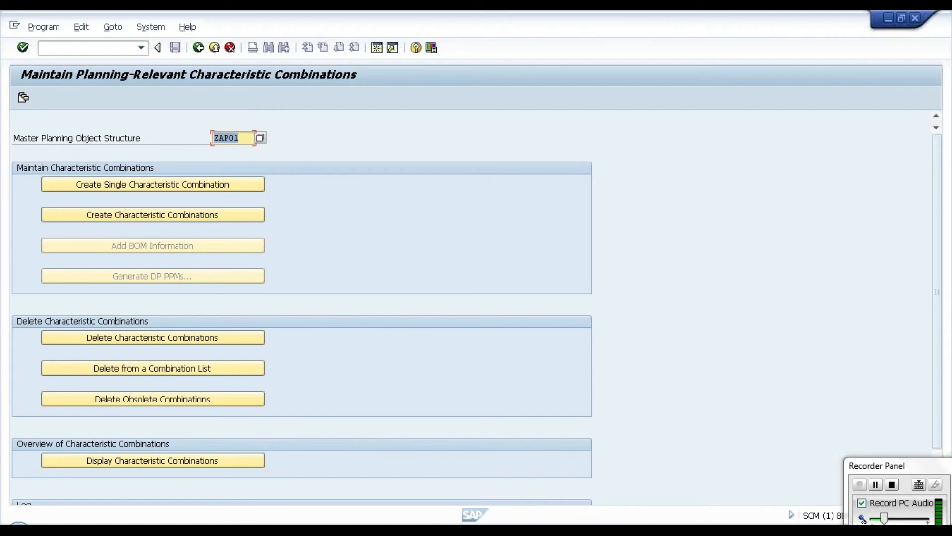
left_click(198, 48)
left_click(198, 48)
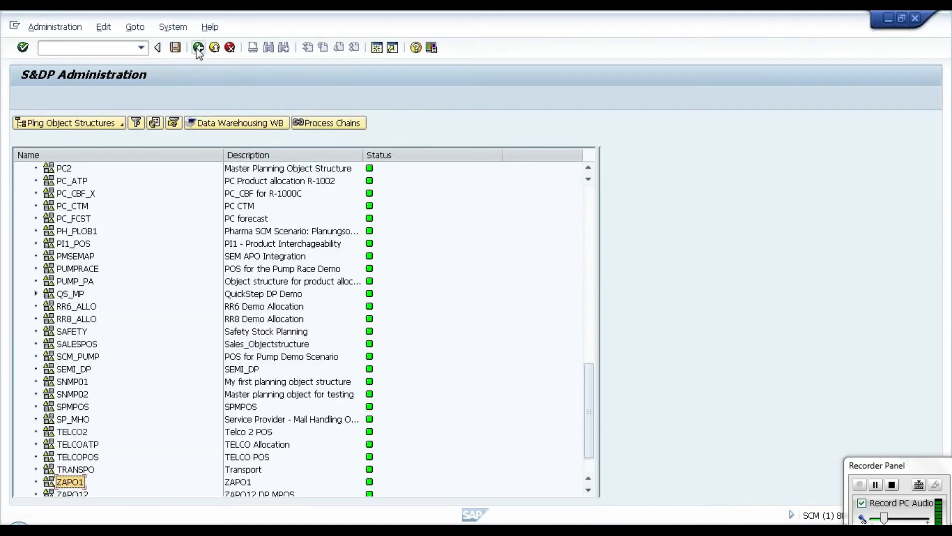
Step: Open characteristic combination creation for ZAPO1 and choose loading to the worklist from planning object structure ZAPO1
right_click(77, 484)
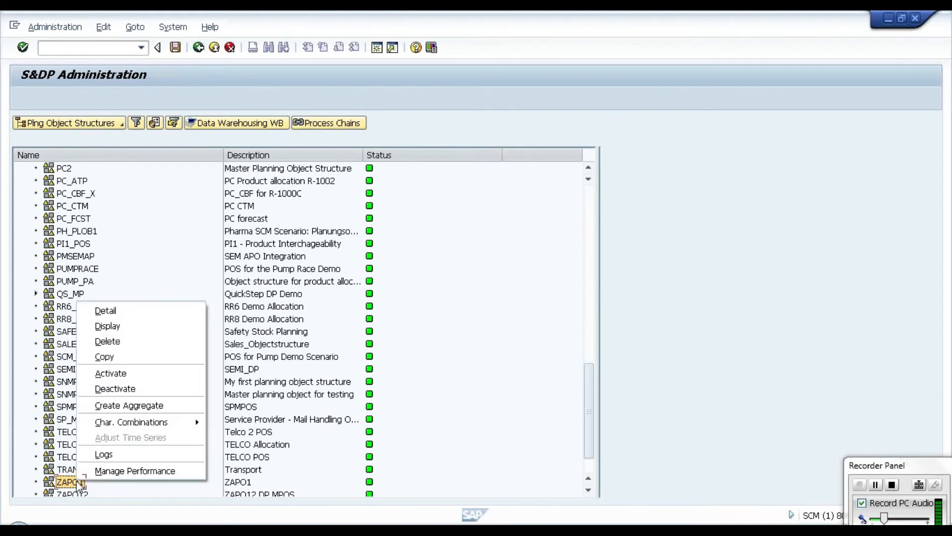
mouse_move(199, 430)
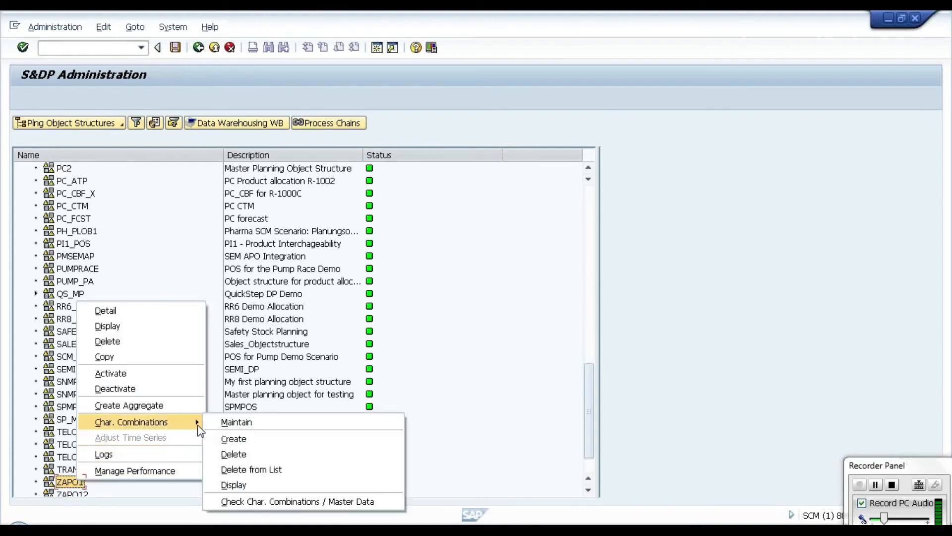
left_click(230, 437)
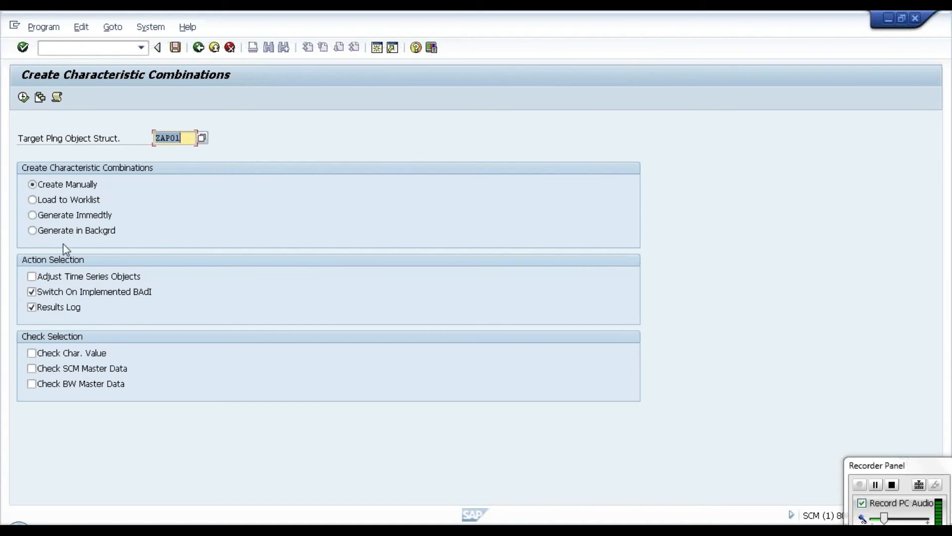
left_click(44, 203)
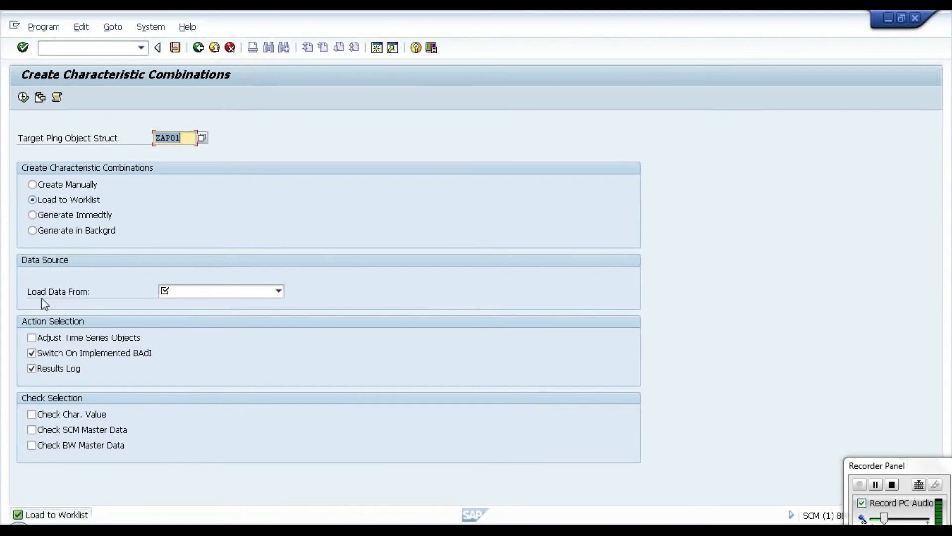
left_click(193, 293)
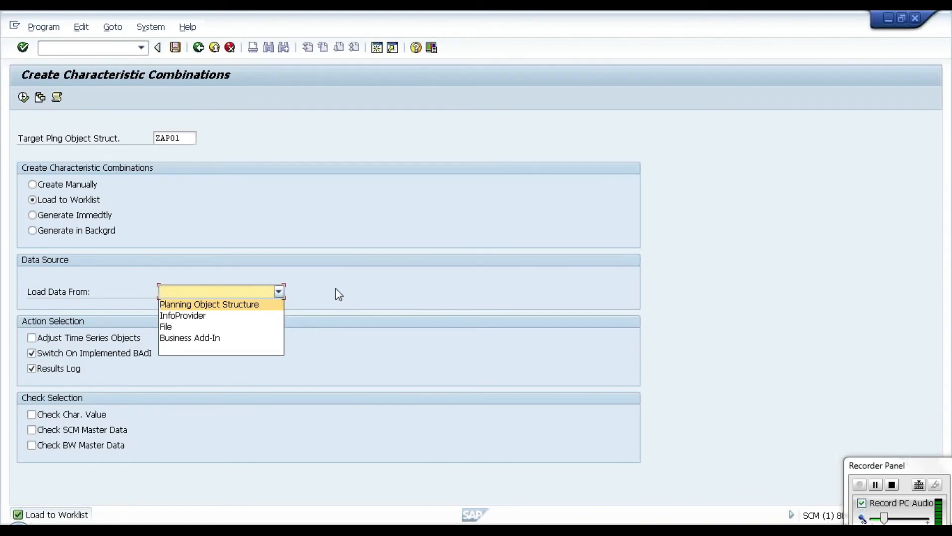
left_click(269, 305)
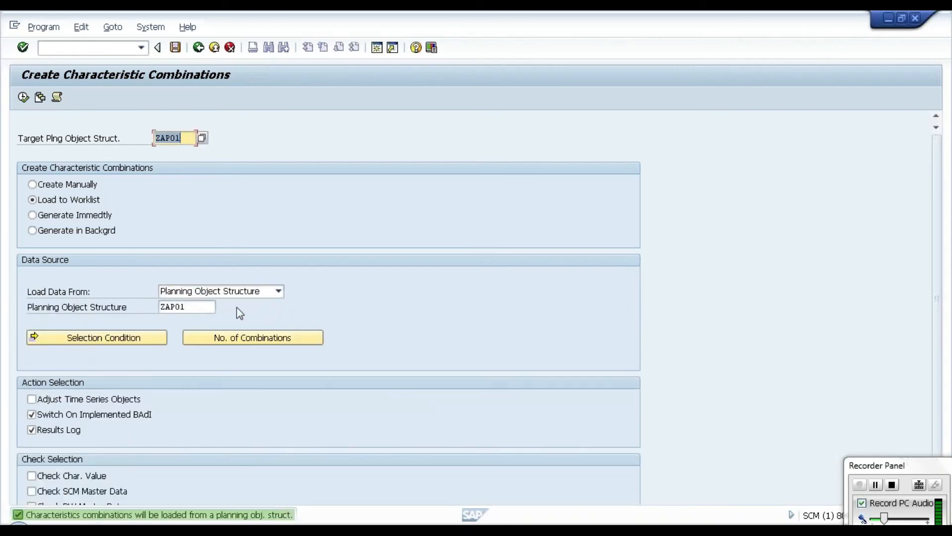
left_click(215, 306)
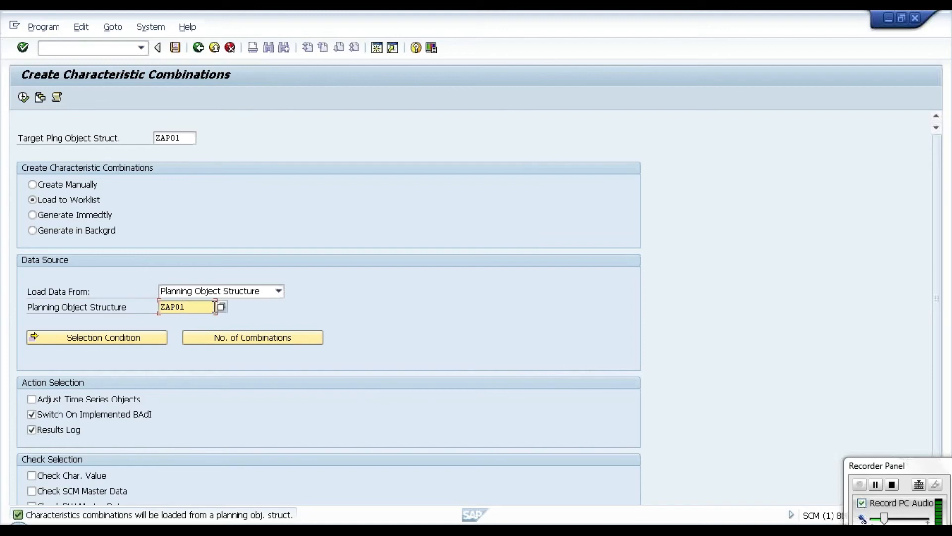
Step: Switch the data source for the characteristic combinations to InfoProvider and go to its InfoProvider entry
left_click(272, 292)
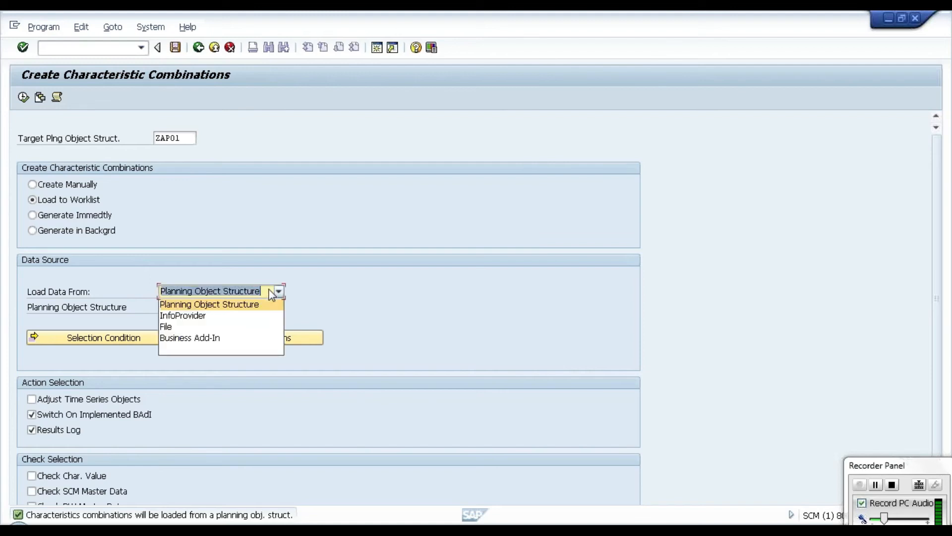
left_click(213, 315)
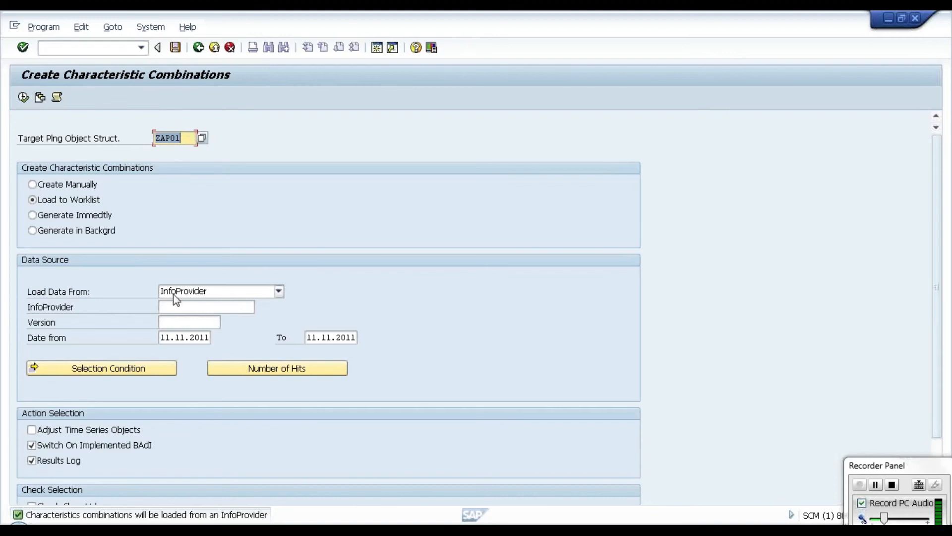
left_click(180, 306)
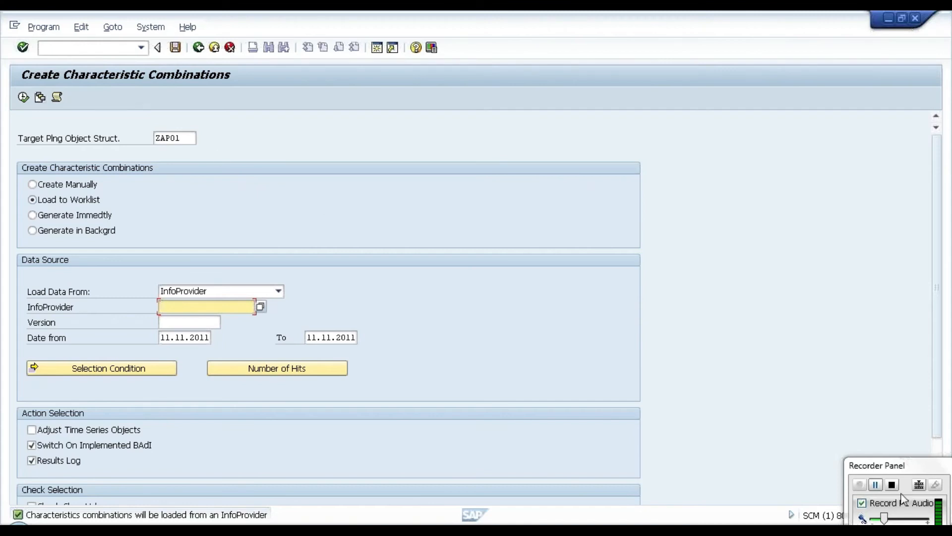
left_click_drag(933, 462, 951, 313)
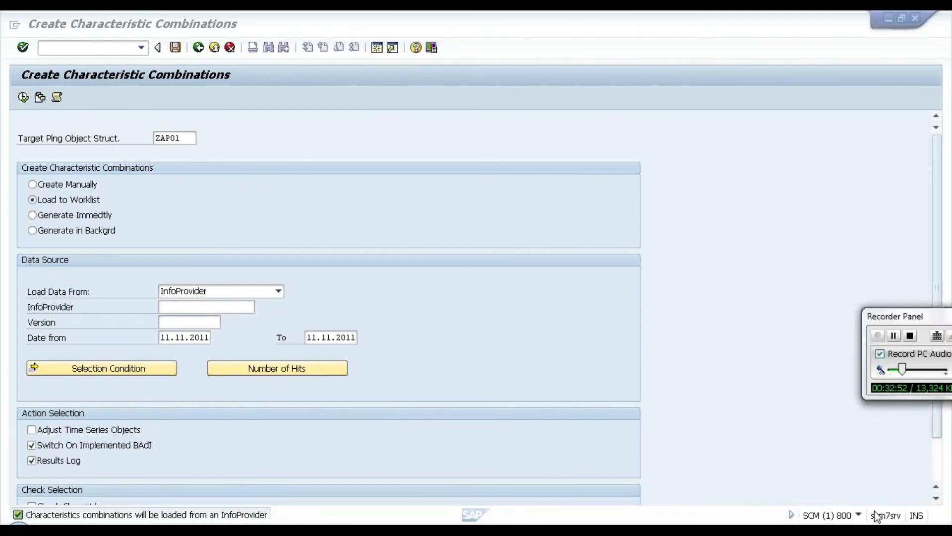
left_click(859, 516)
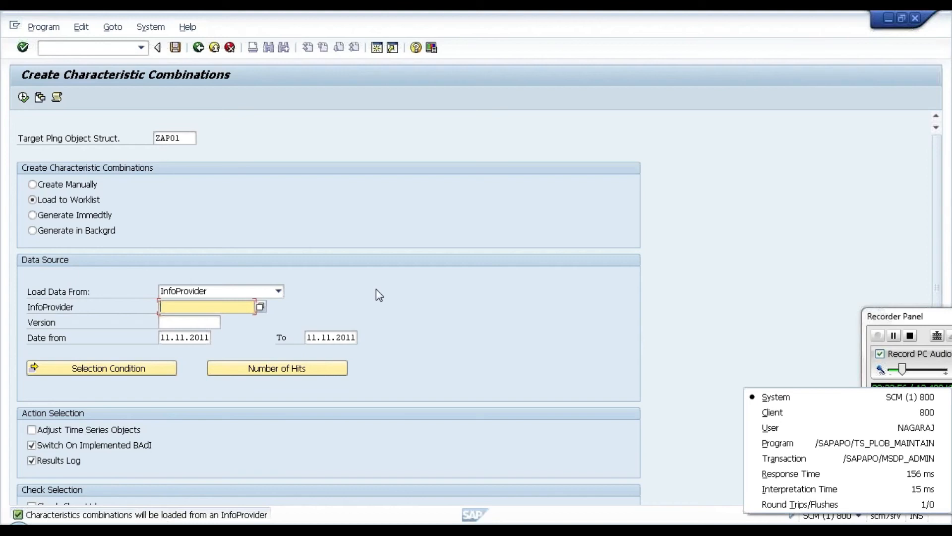
left_click(213, 342)
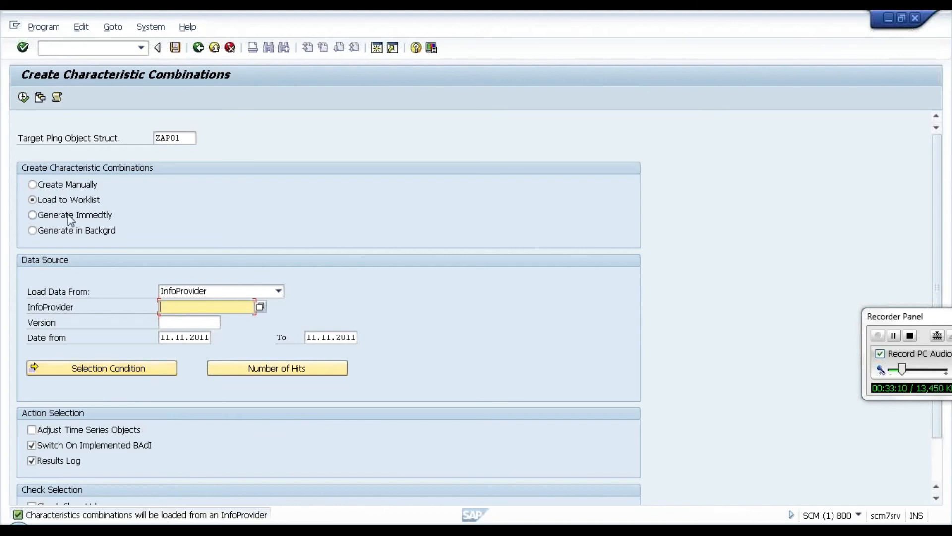
left_click(185, 138)
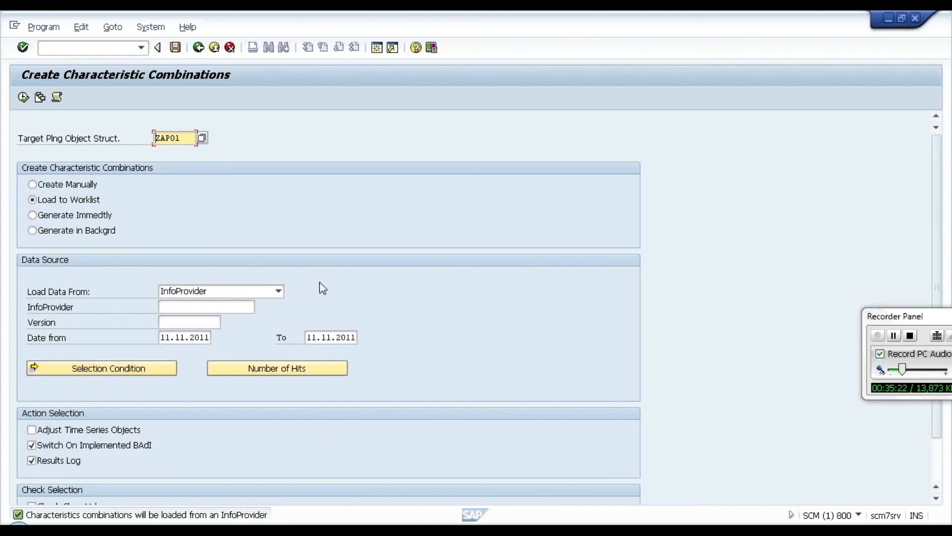
Step: Switch the data source to a file on the local PC and browse the Desktop for text files without choosing one
left_click(261, 293)
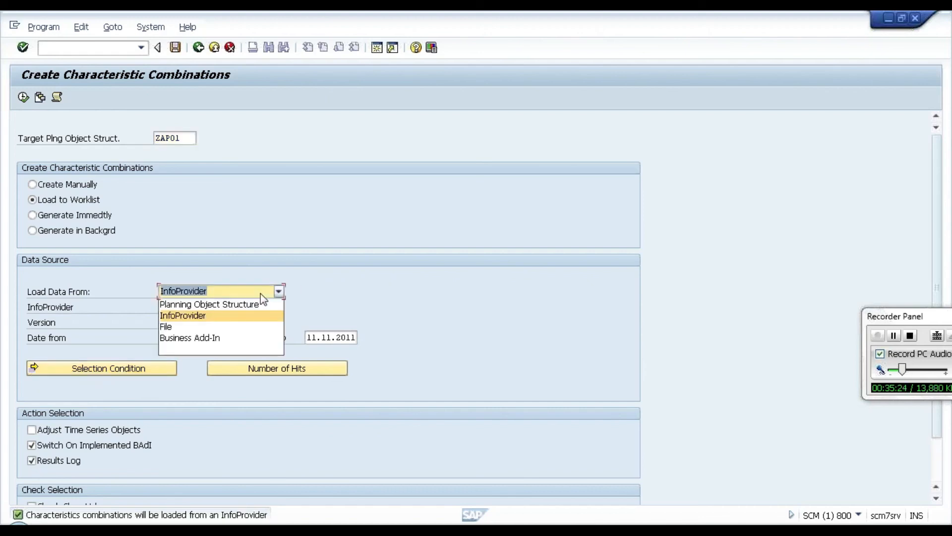
left_click(198, 327)
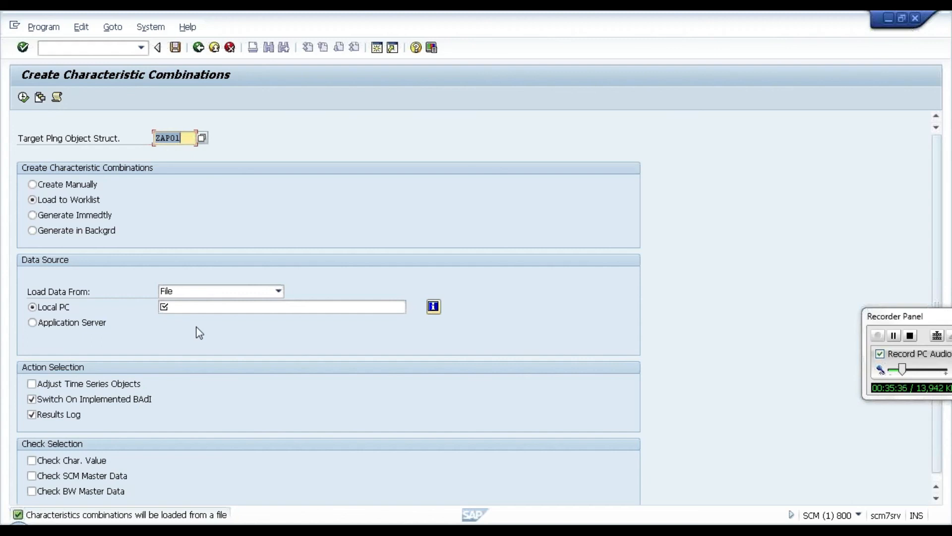
left_click(180, 307)
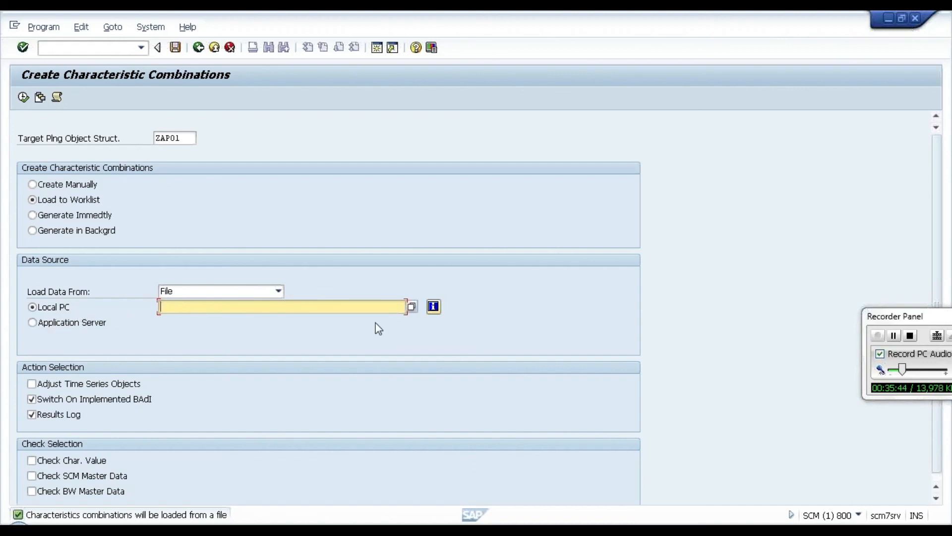
left_click(411, 309)
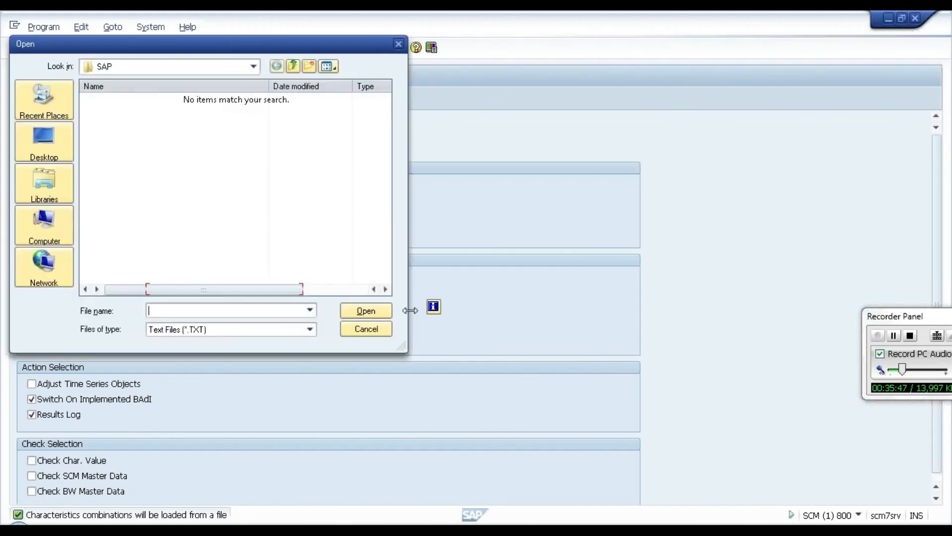
left_click(48, 145)
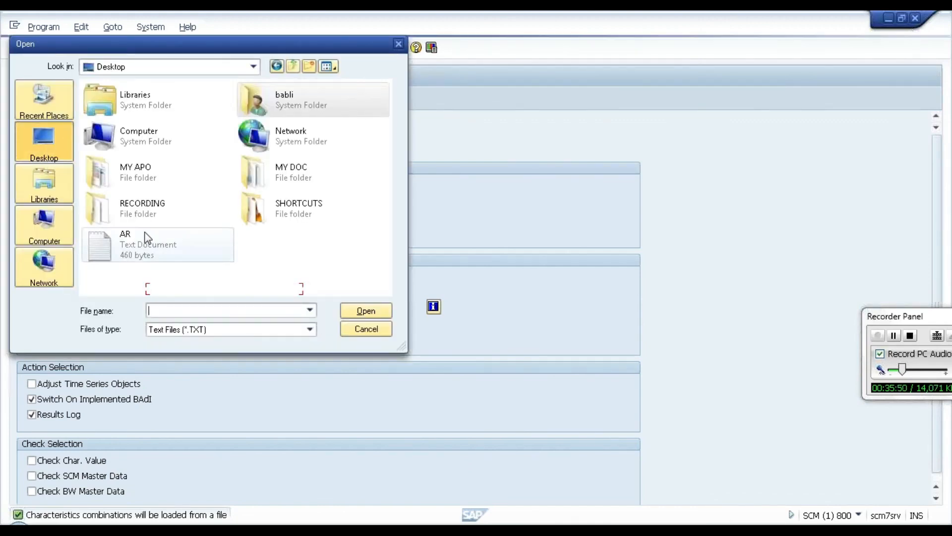
left_click(398, 44)
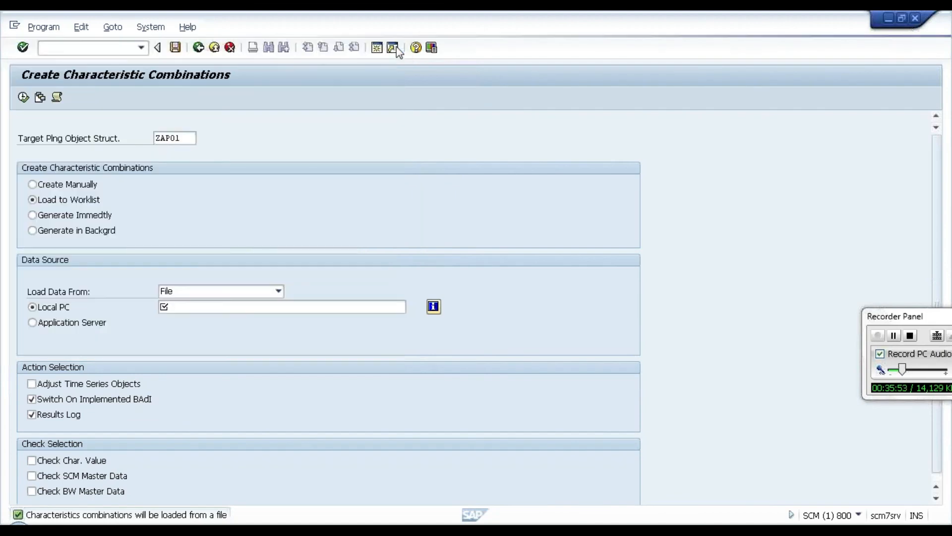
Step: Try the Application Server file option, switch the data source back to InfoProvider, and leave combination creation without executing it
left_click(64, 324)
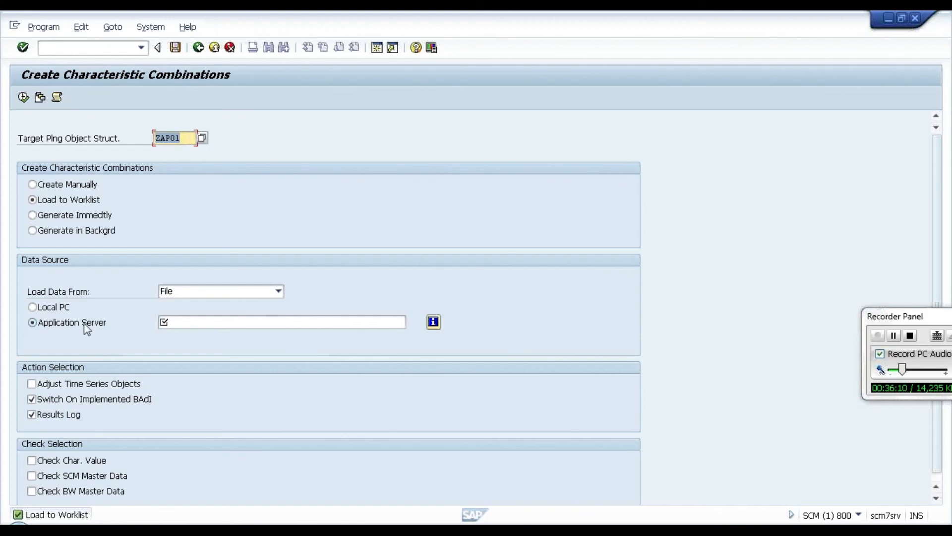
left_click(188, 321)
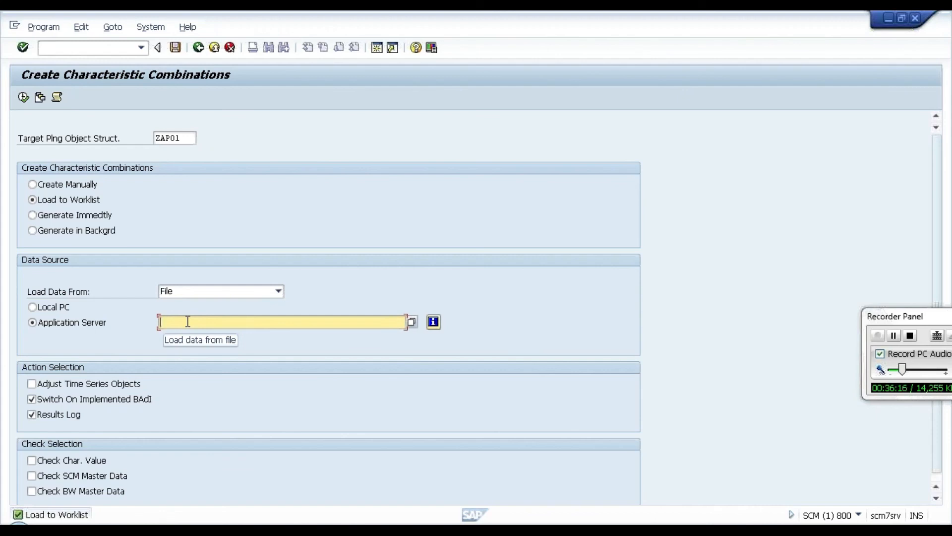
left_click(237, 290)
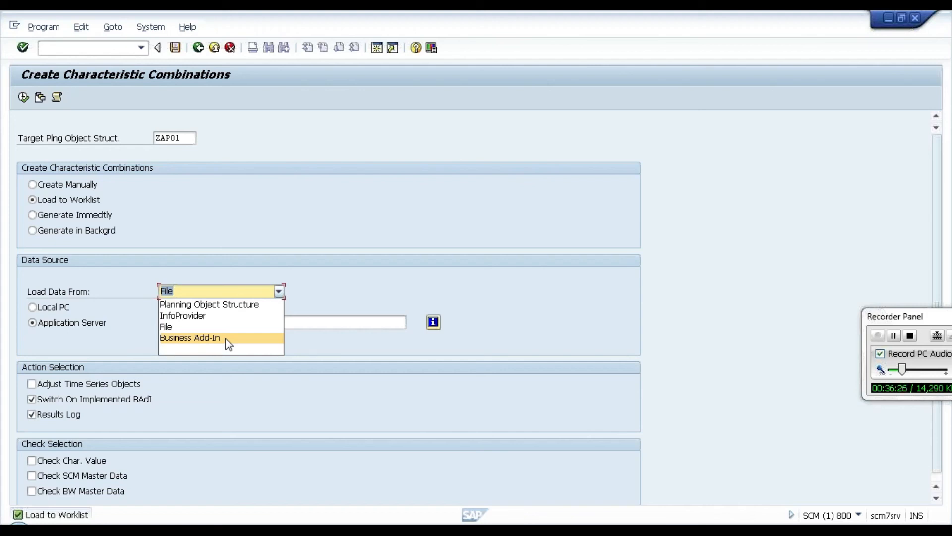
left_click(210, 318)
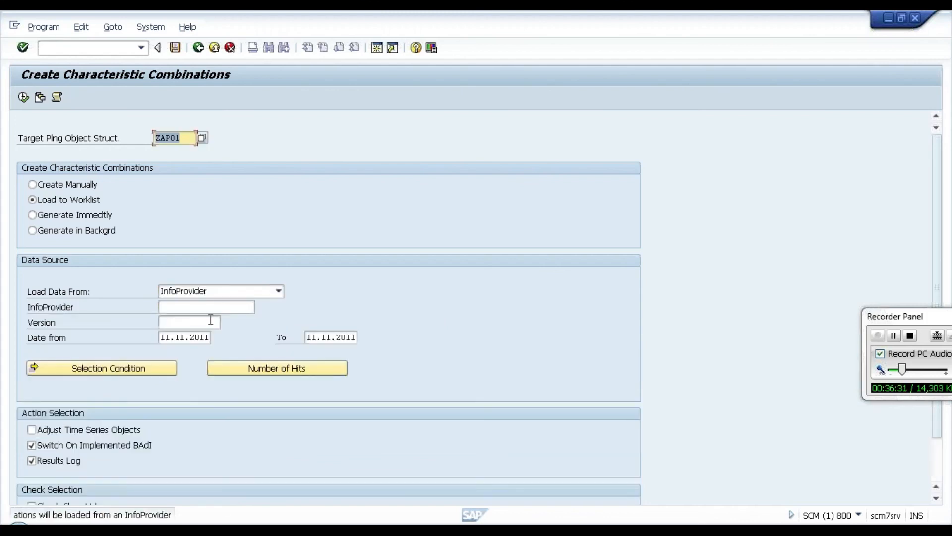
left_click(198, 47)
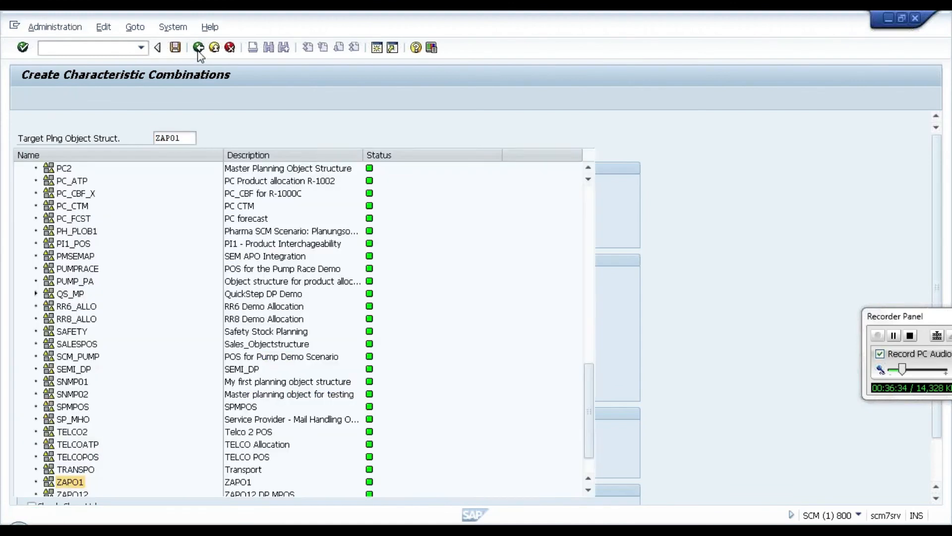
Step: Open Delete from List for ZAPO1's characteristic combinations and restrict the selection to APO Product P4
right_click(77, 484)
mouse_move(149, 422)
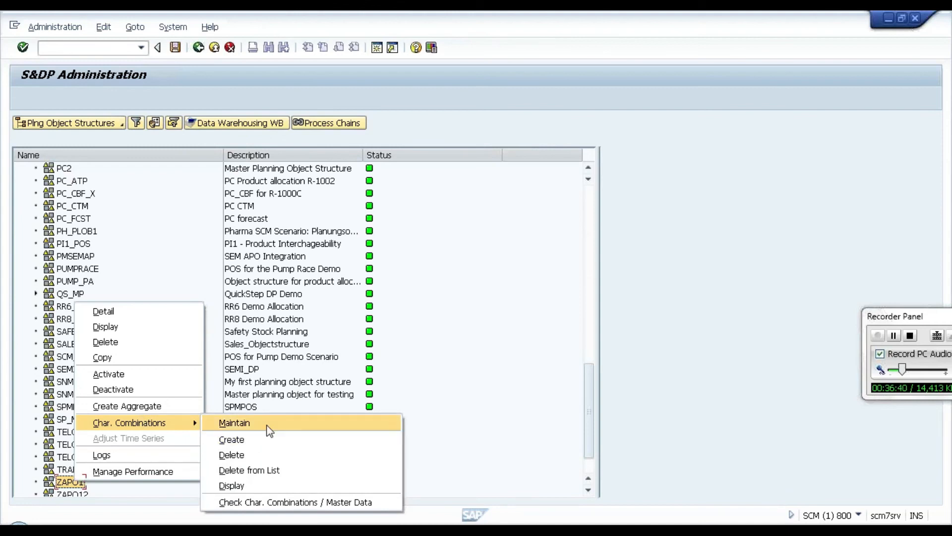
left_click(240, 471)
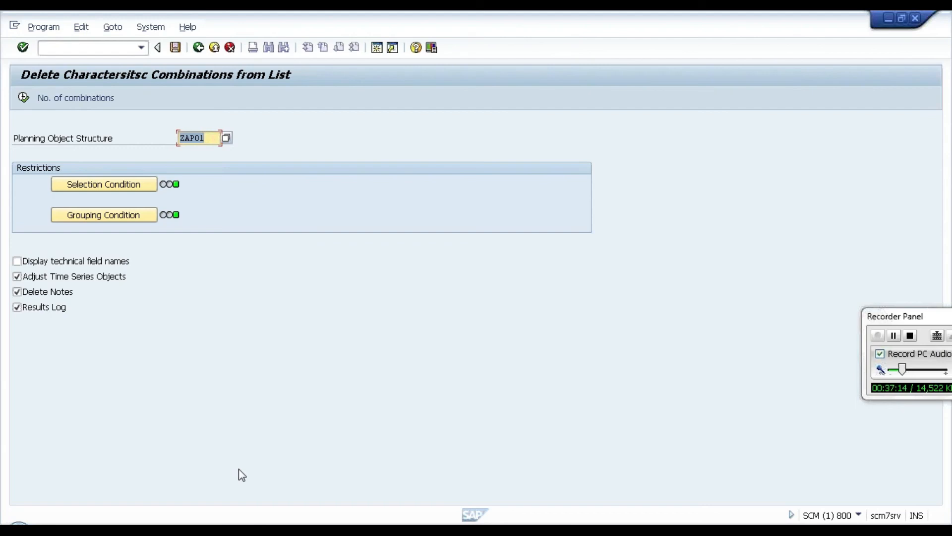
left_click(133, 188)
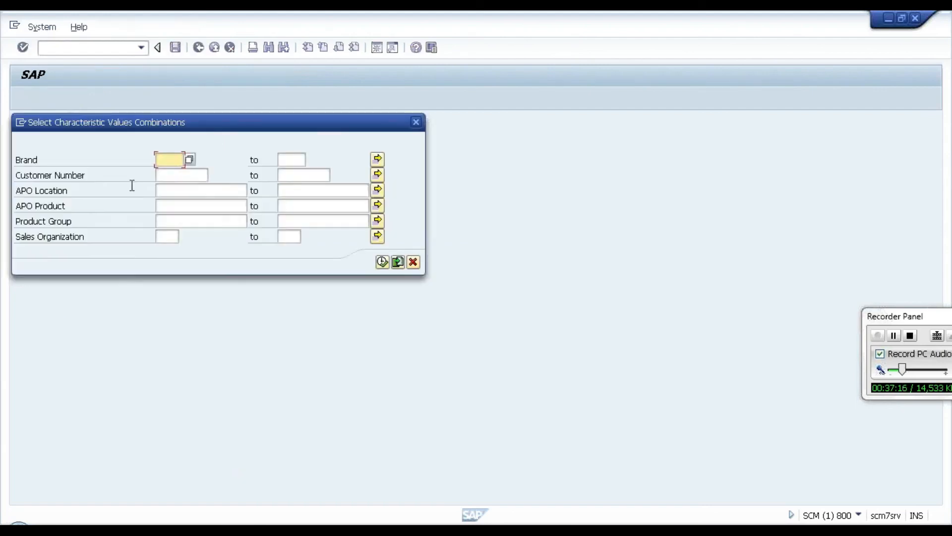
left_click(183, 208)
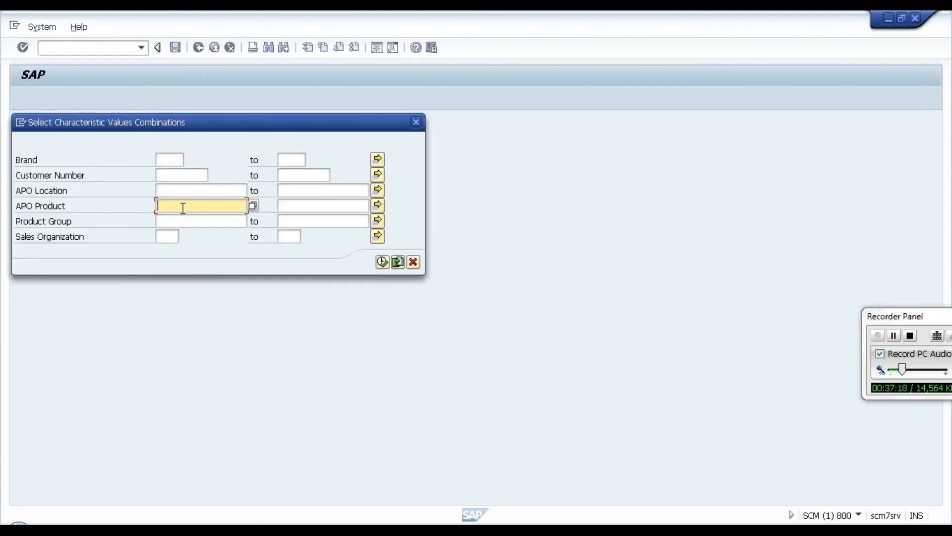
type("p4")
left_click(385, 262)
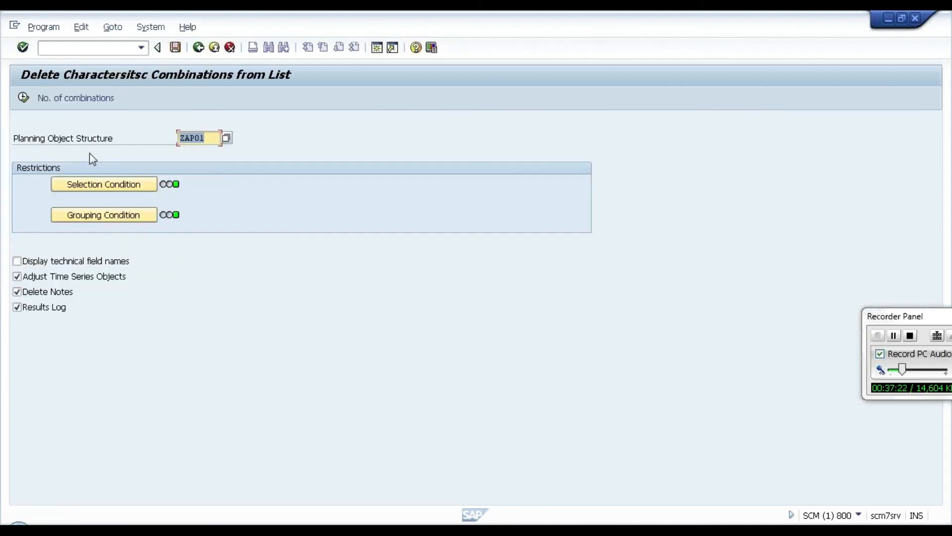
Step: List the matching characteristic combinations and delete the one with brand B1, location L1 and product P4
left_click(24, 98)
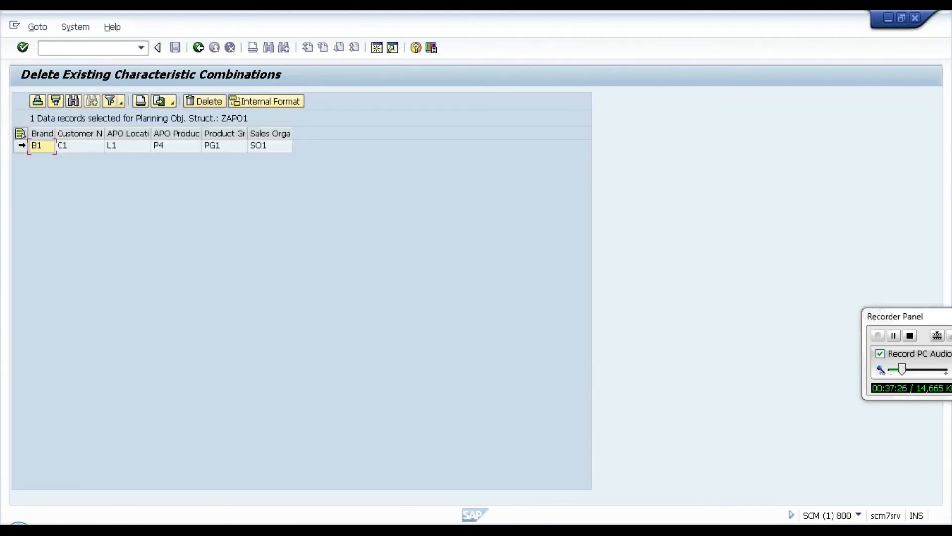
left_click(21, 145)
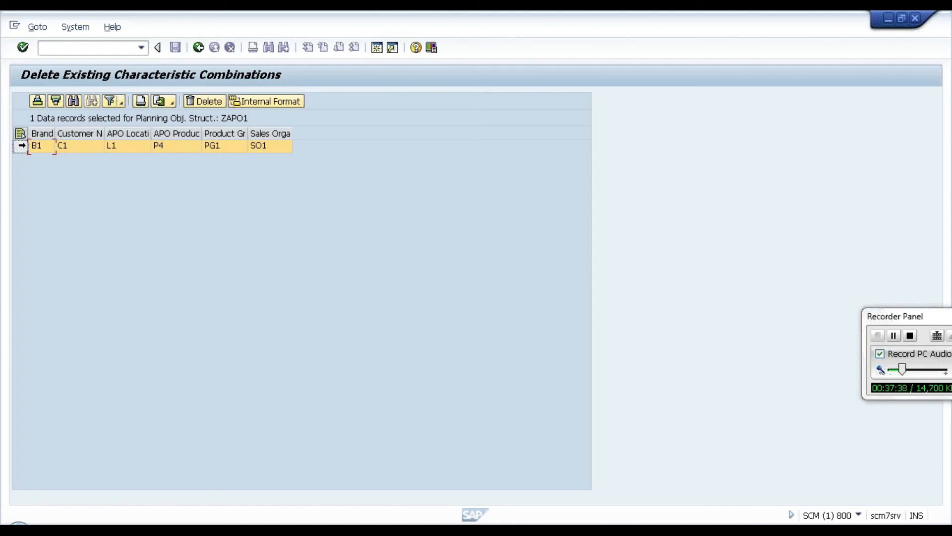
left_click(205, 103)
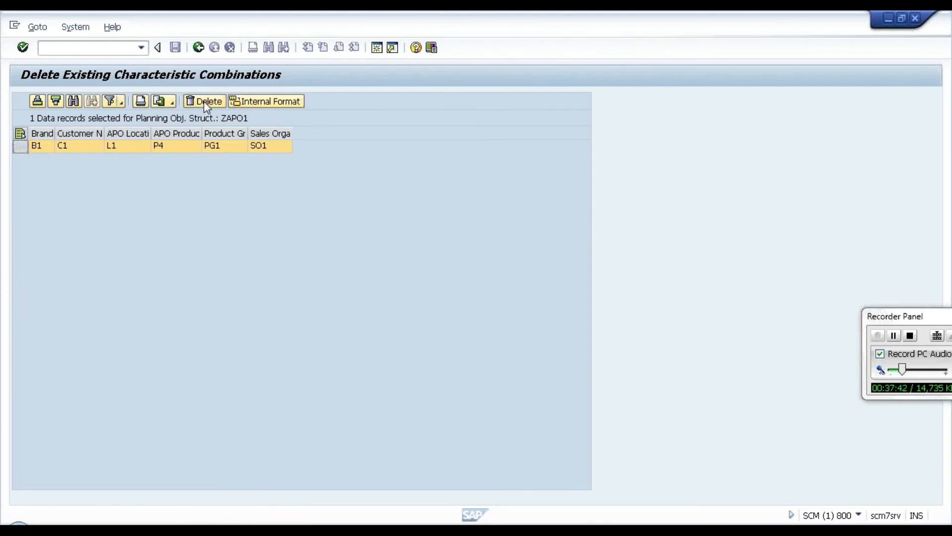
Step: Leave the deletion list, display all remaining characteristic combinations of planning object structure ZAPO1 without restrictions, and return to S&DP Administration
left_click(198, 44)
left_click(198, 48)
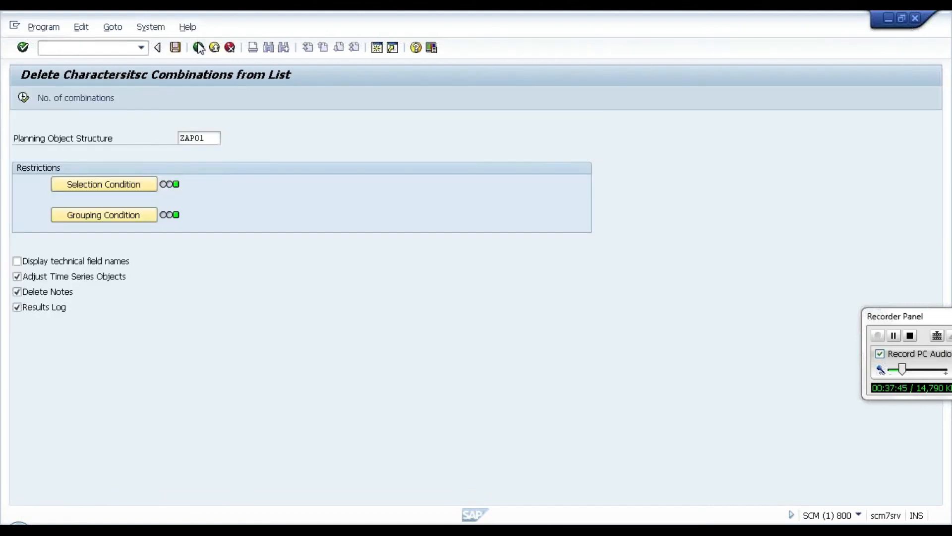
right_click(73, 483)
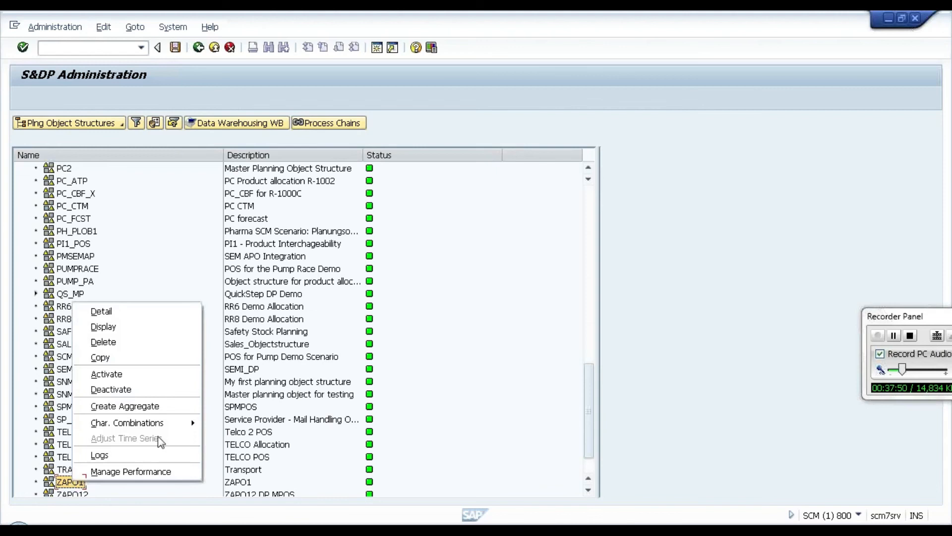
mouse_move(187, 424)
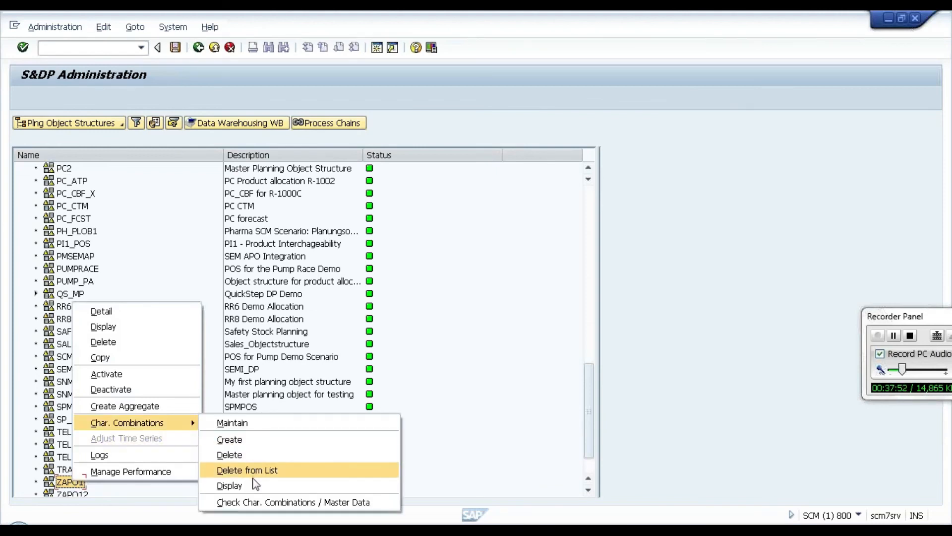
left_click(238, 485)
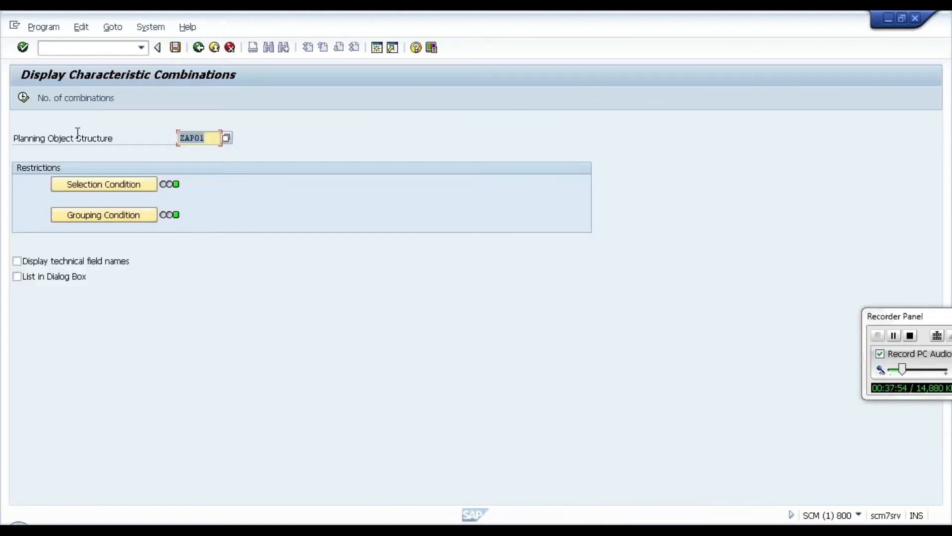
left_click(28, 96)
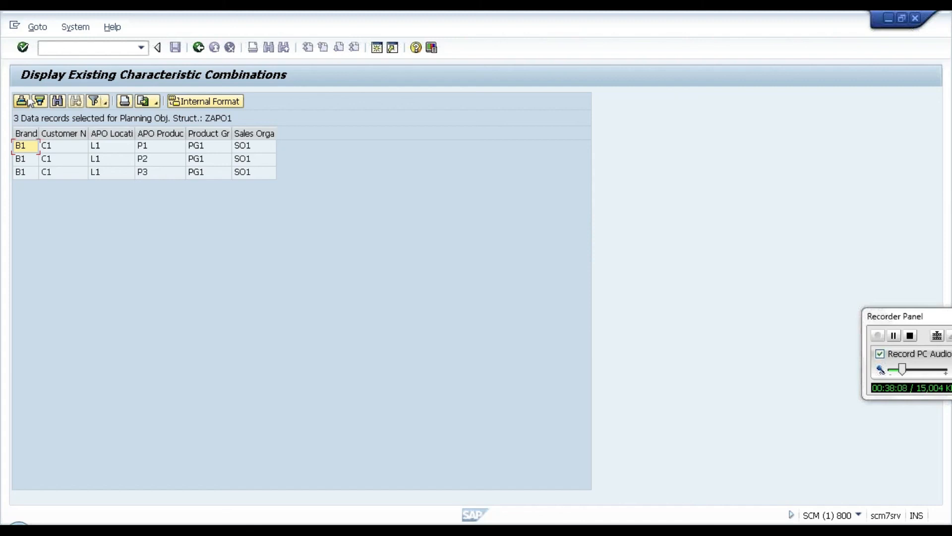
left_click(201, 50)
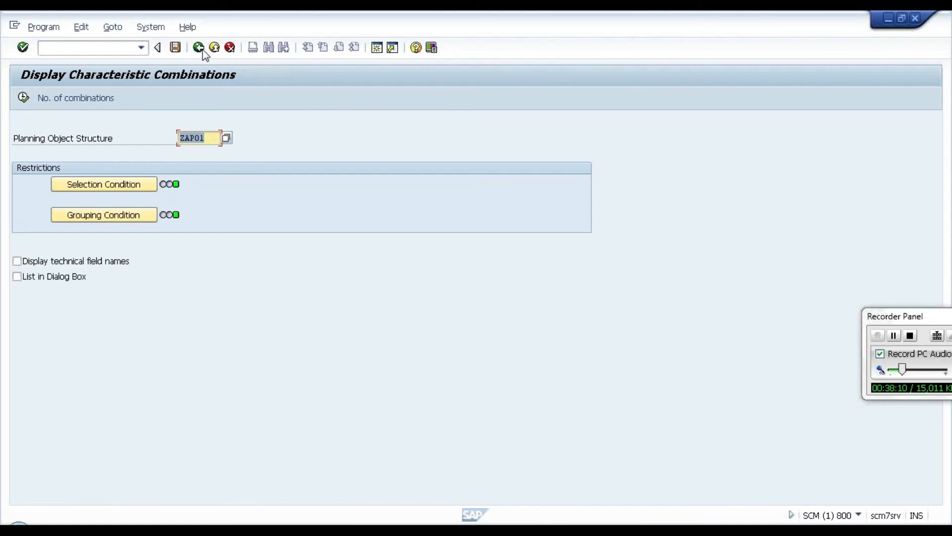
left_click(203, 50)
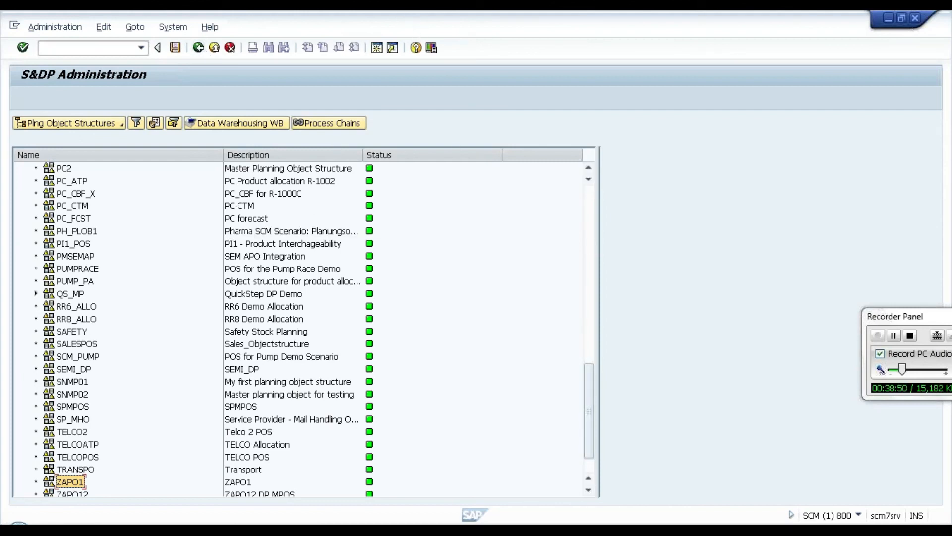
left_click(217, 531)
left_click(306, 457)
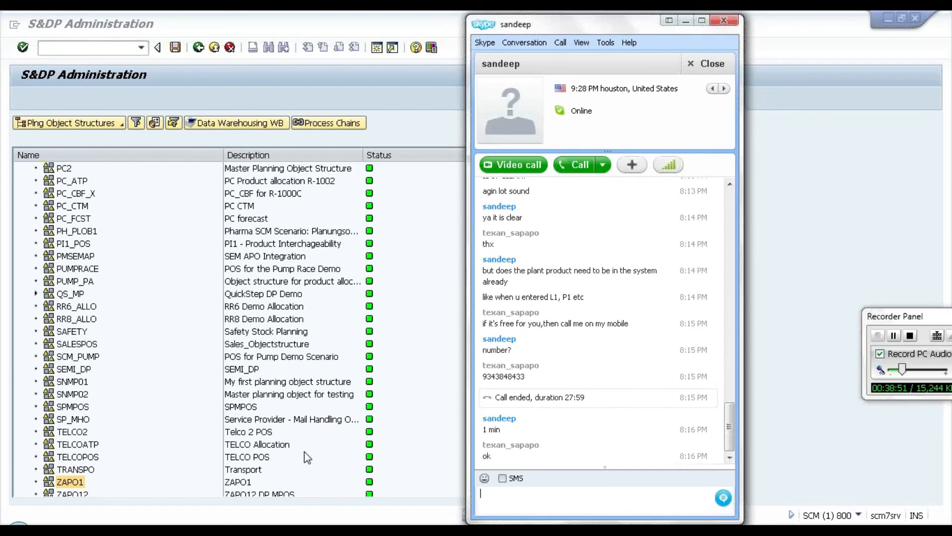
left_click(392, 413)
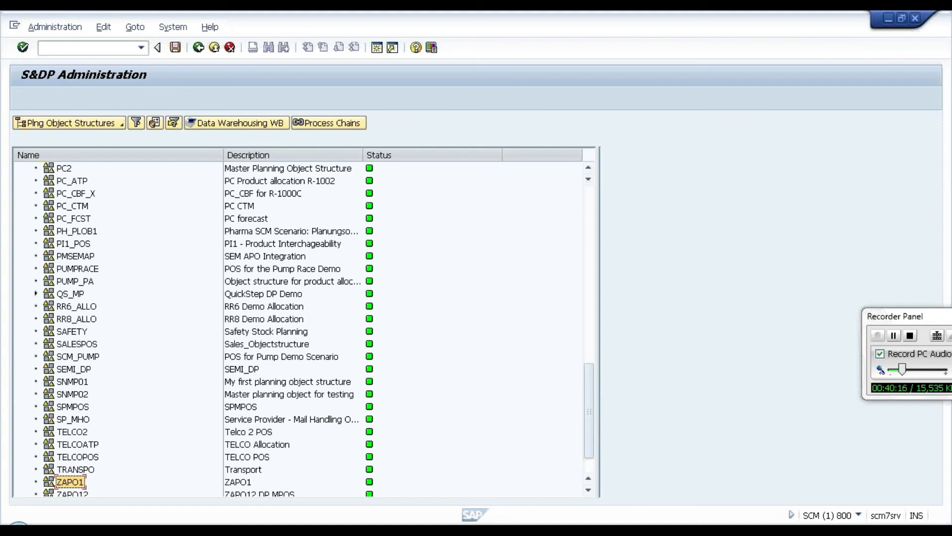
left_click_drag(933, 314, 784, 312)
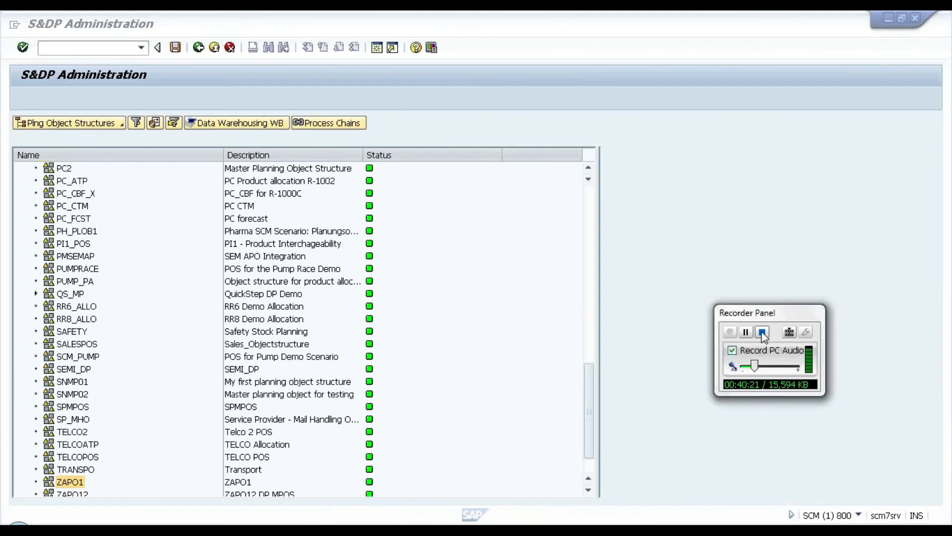